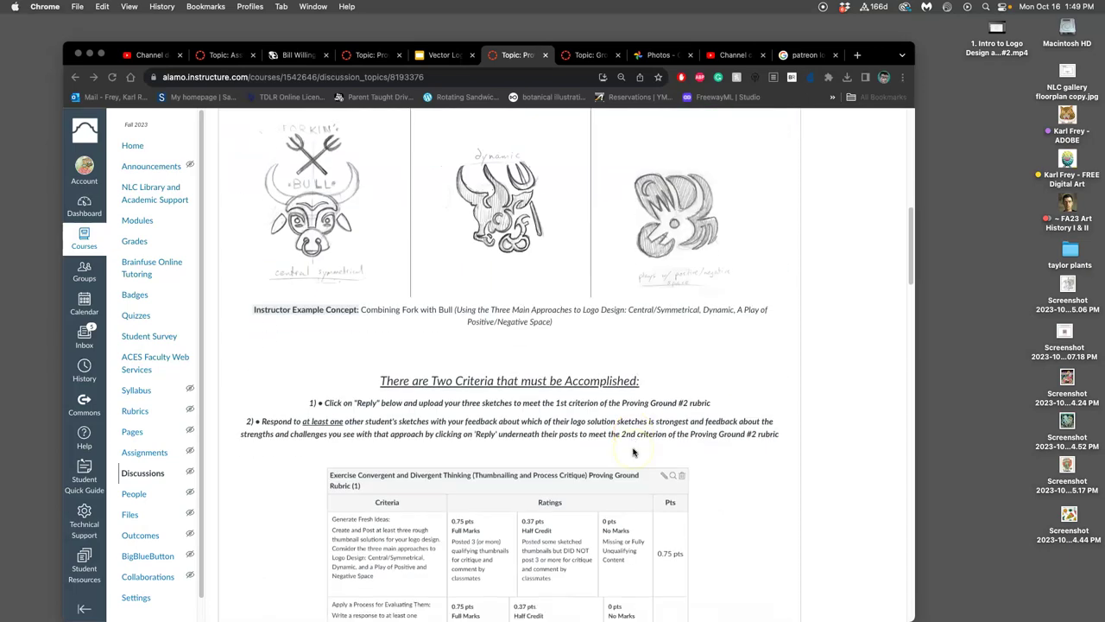
Scroll through the discussion to review the instructor's three sketches
scroll(633, 451, "down", 5)
scroll(633, 450, "up", 8)
scroll(633, 451, "down", 5)
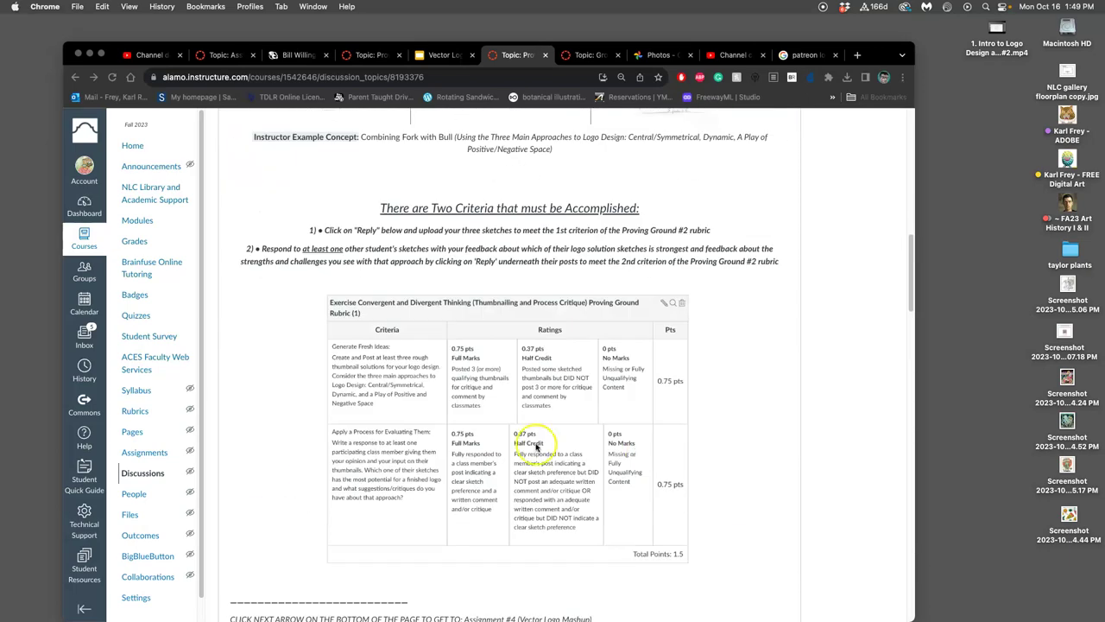
scroll(406, 400, "down", 8)
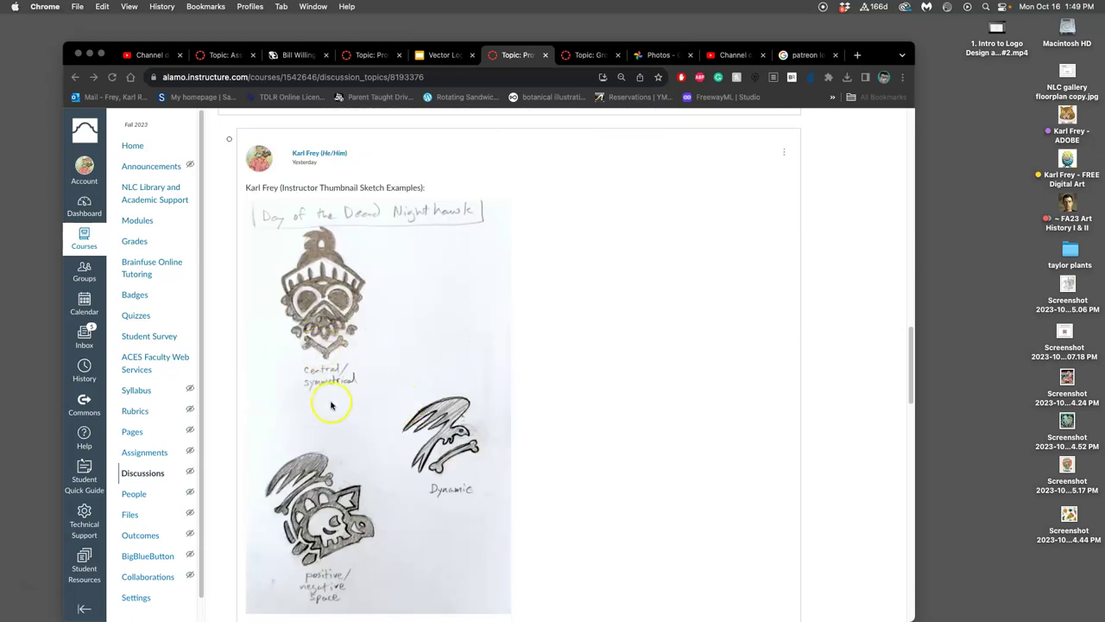
scroll(402, 444, "down", 5)
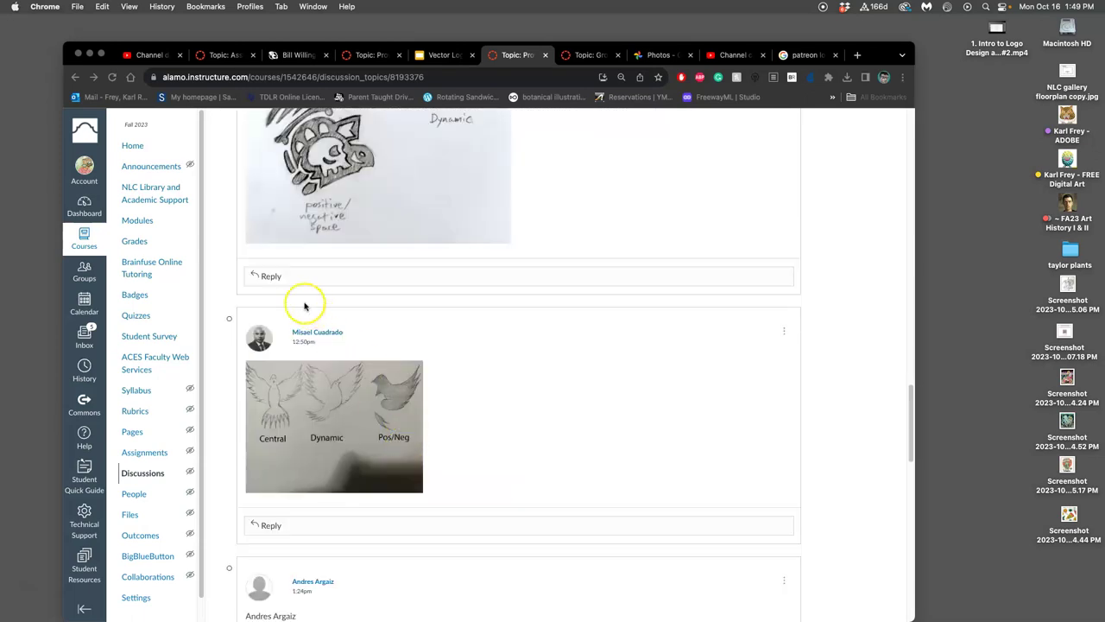
scroll(340, 523, "down", 8)
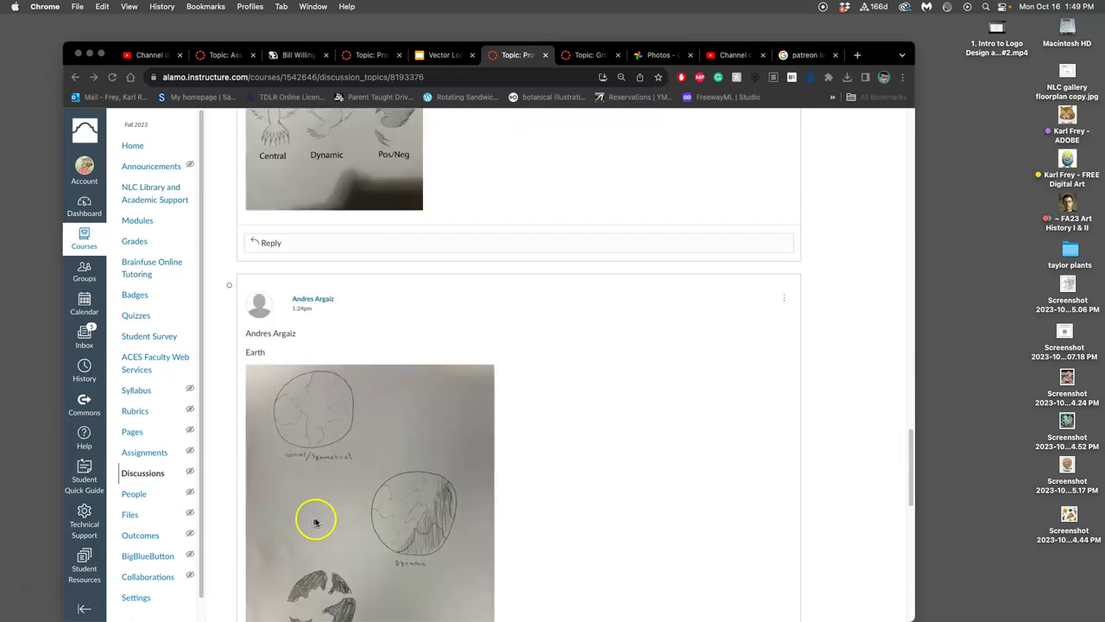
scroll(323, 509, "down", 6)
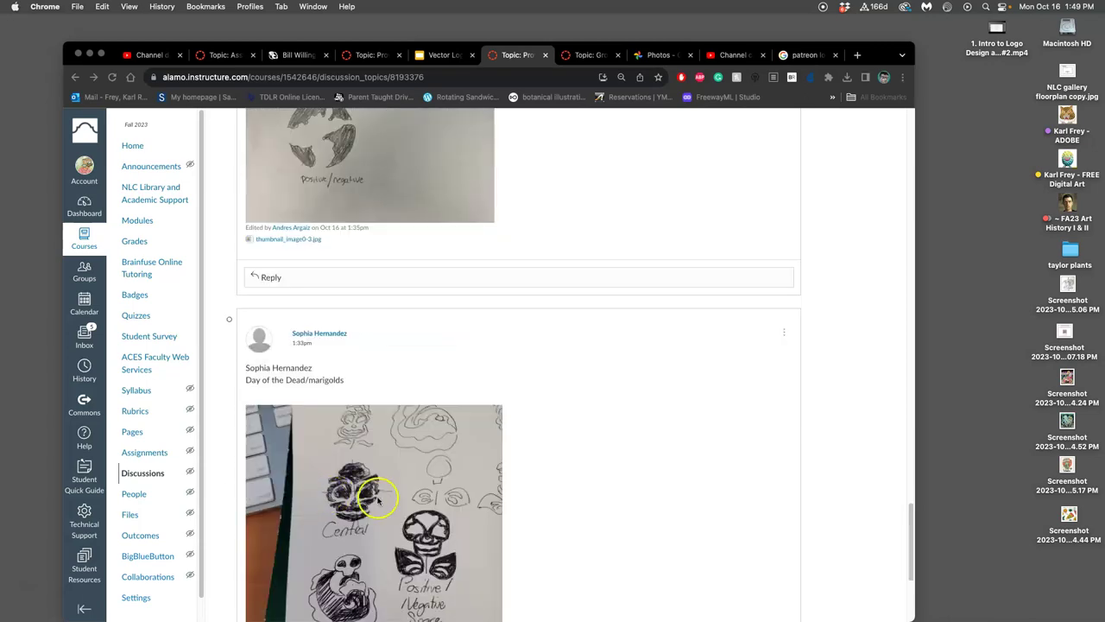
scroll(434, 494, "up", 15)
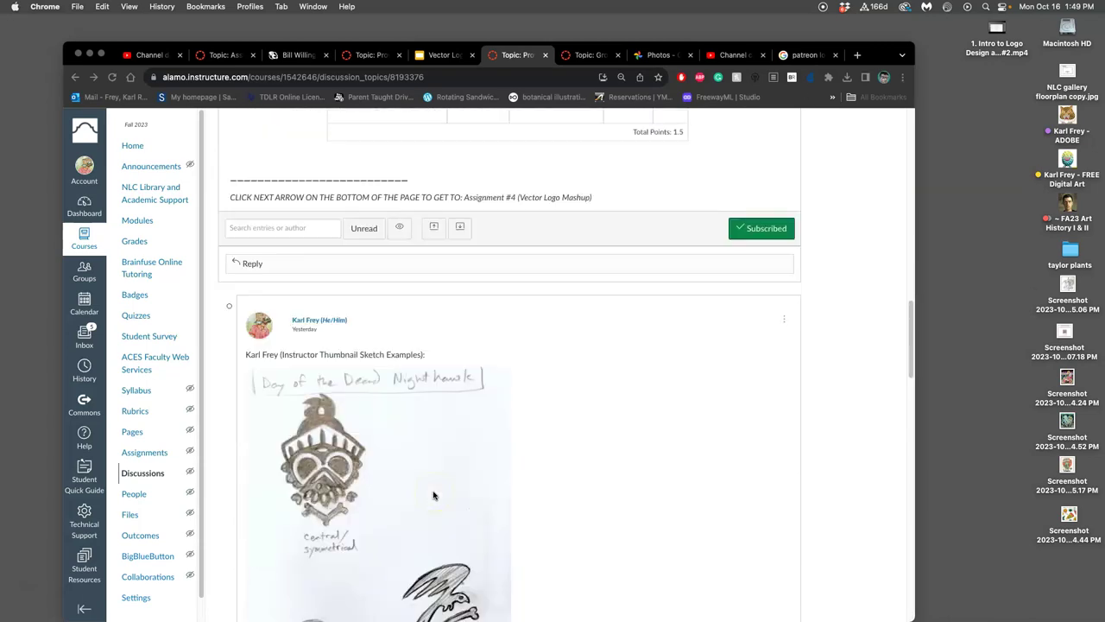
scroll(435, 493, "down", 1)
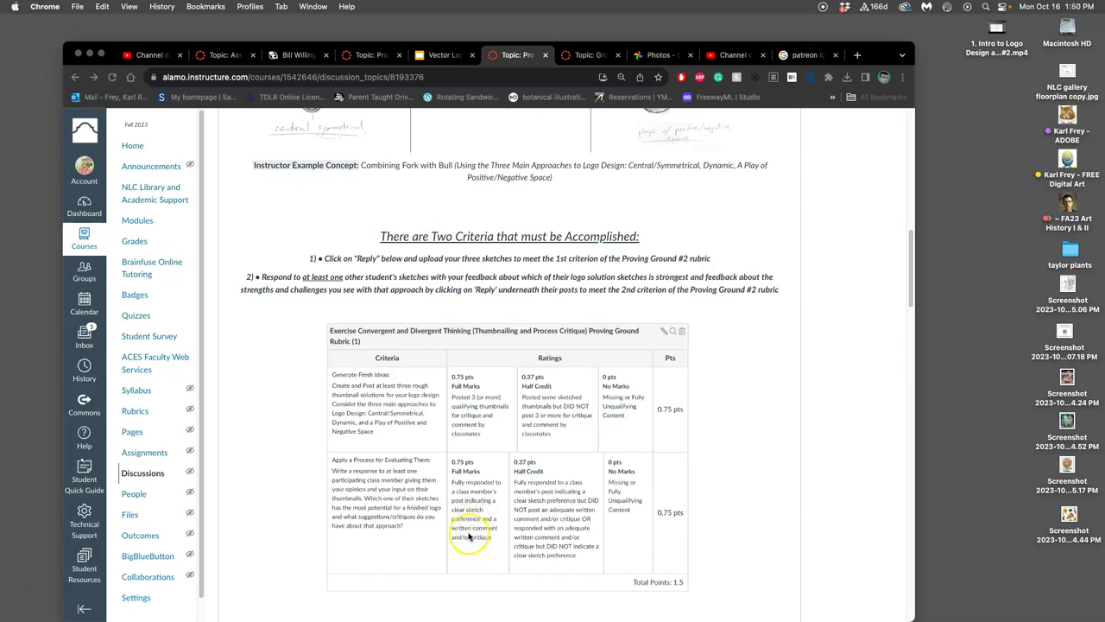
scroll(441, 542, "down", 5)
scroll(441, 537, "down", 4)
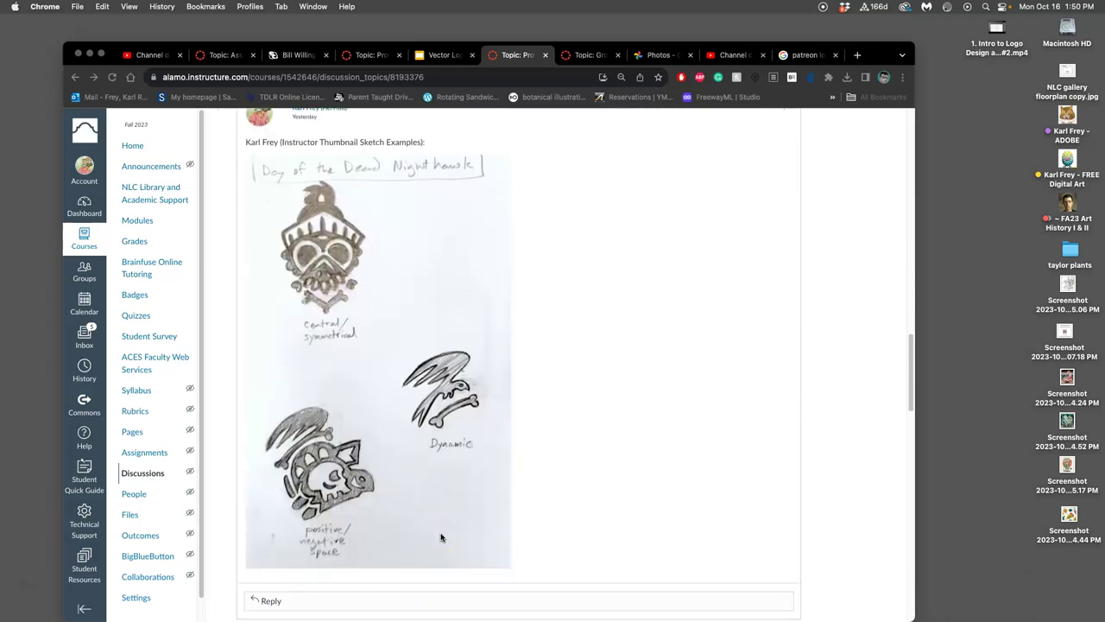
scroll(441, 537, "down", 1)
Draft a 26-word reply praising the positive/negative space sketch as most celebratory and fitting
left_click(354, 572)
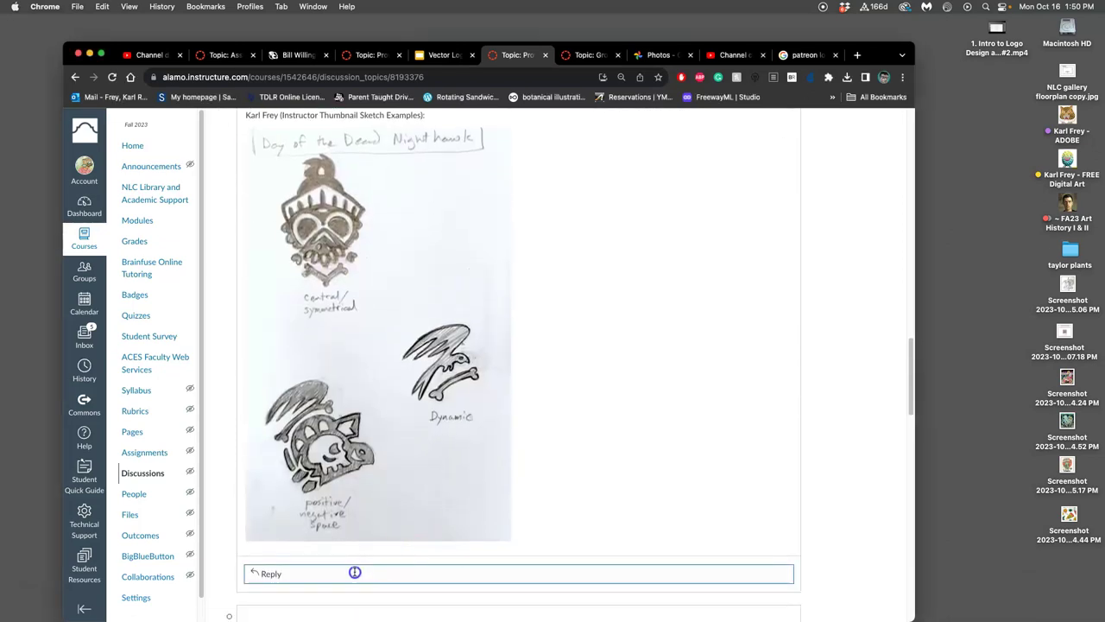
scroll(457, 548, "down", 2)
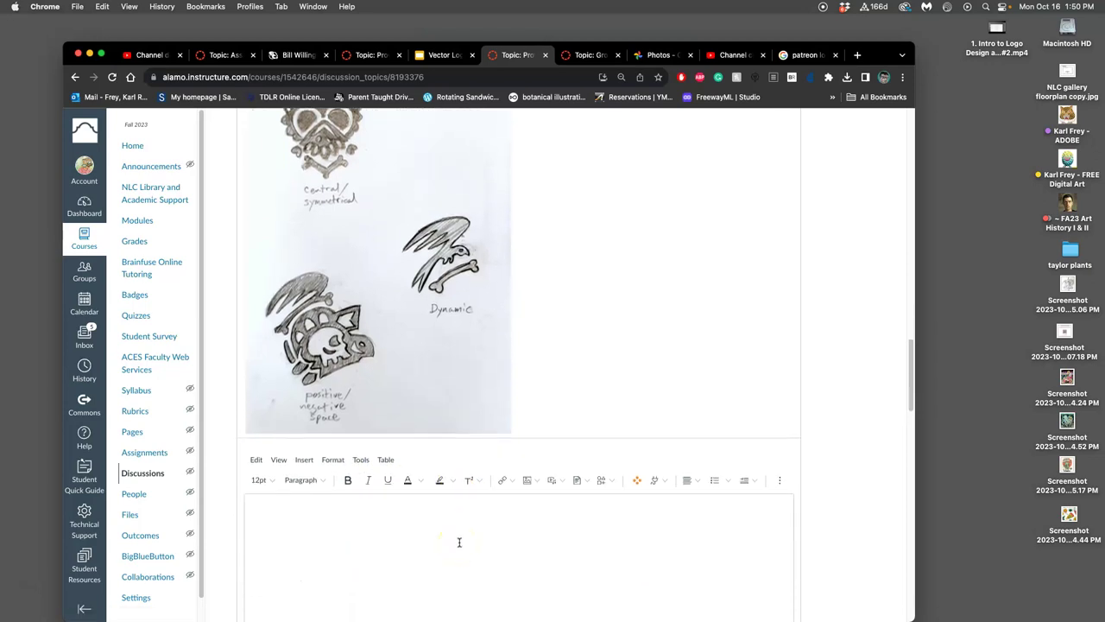
left_click(397, 549)
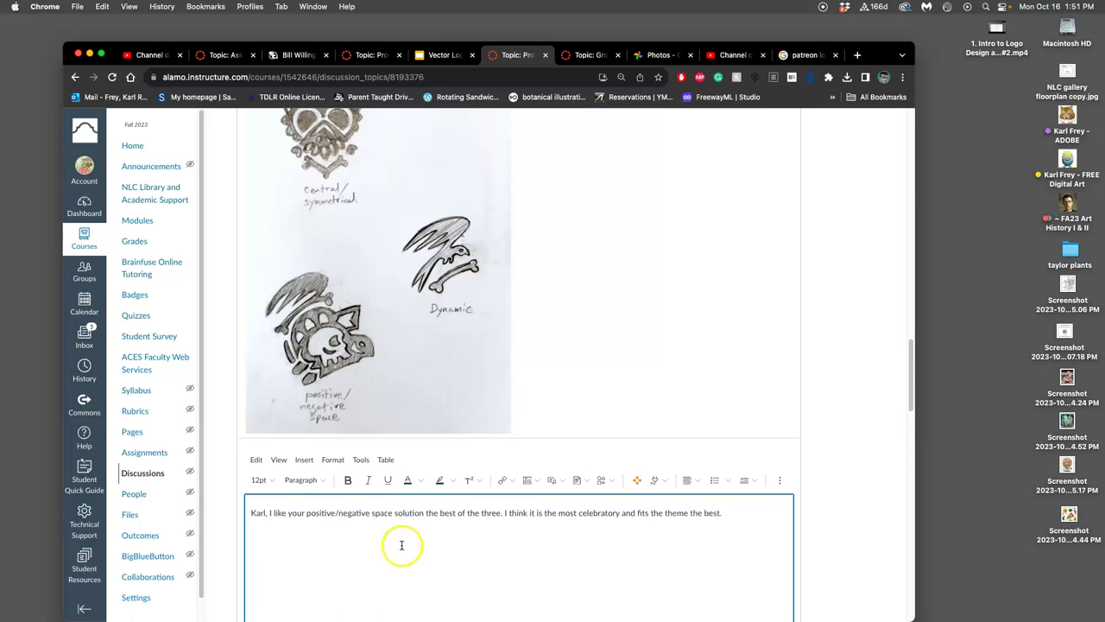
scroll(397, 540, "down", 4)
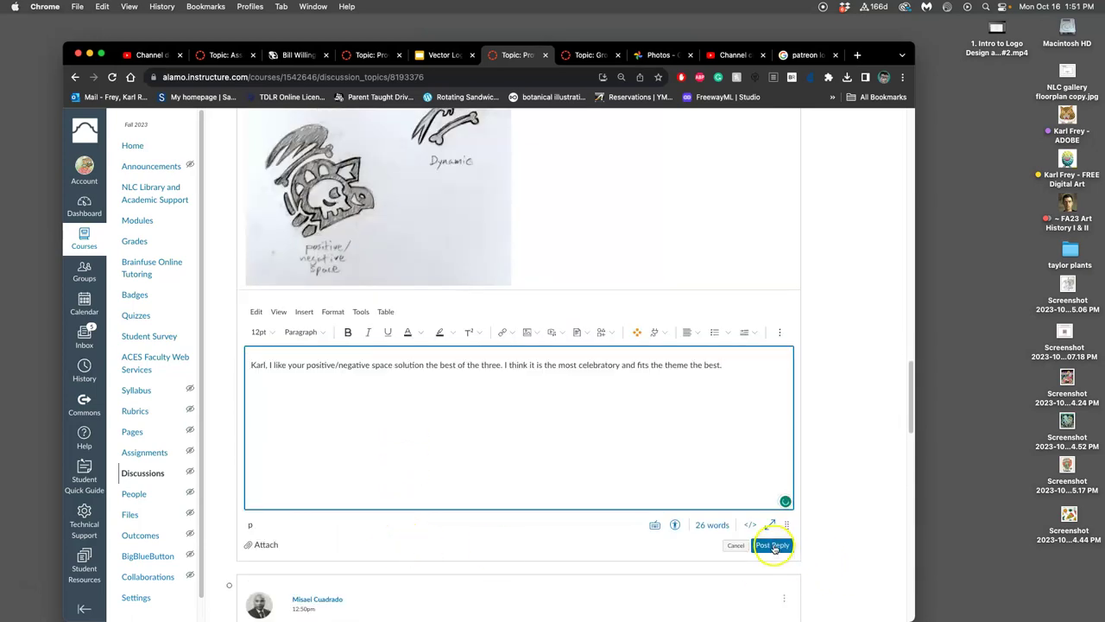
Post the feedback reply and check it appears beneath the sketches
left_click(772, 545)
scroll(605, 424, "down", 4)
scroll(542, 334, "up", 10)
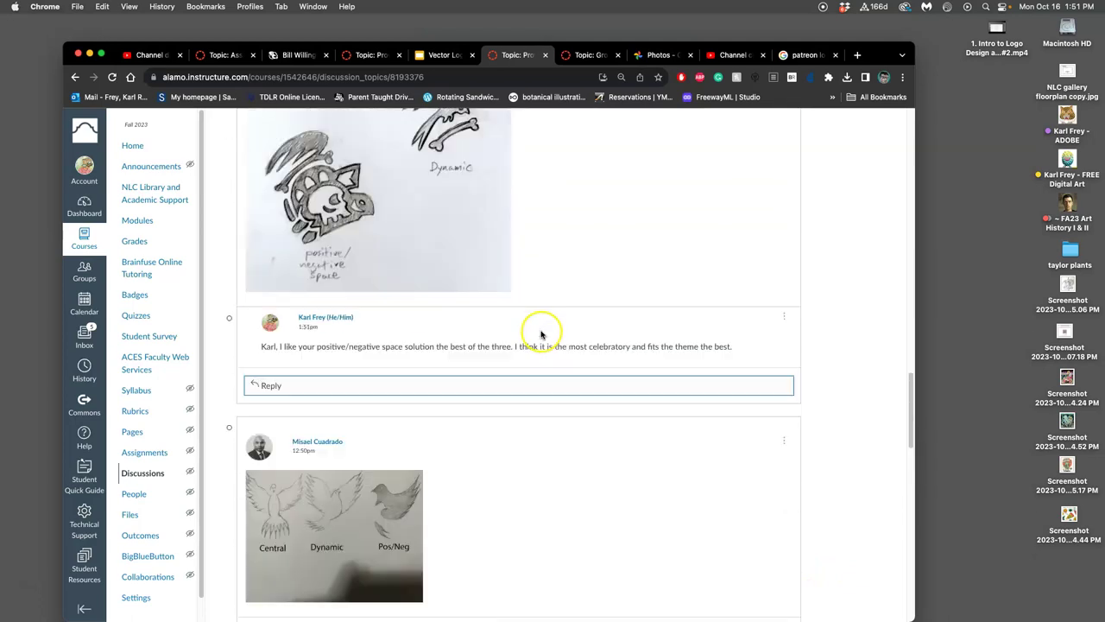
scroll(536, 338, "down", 10)
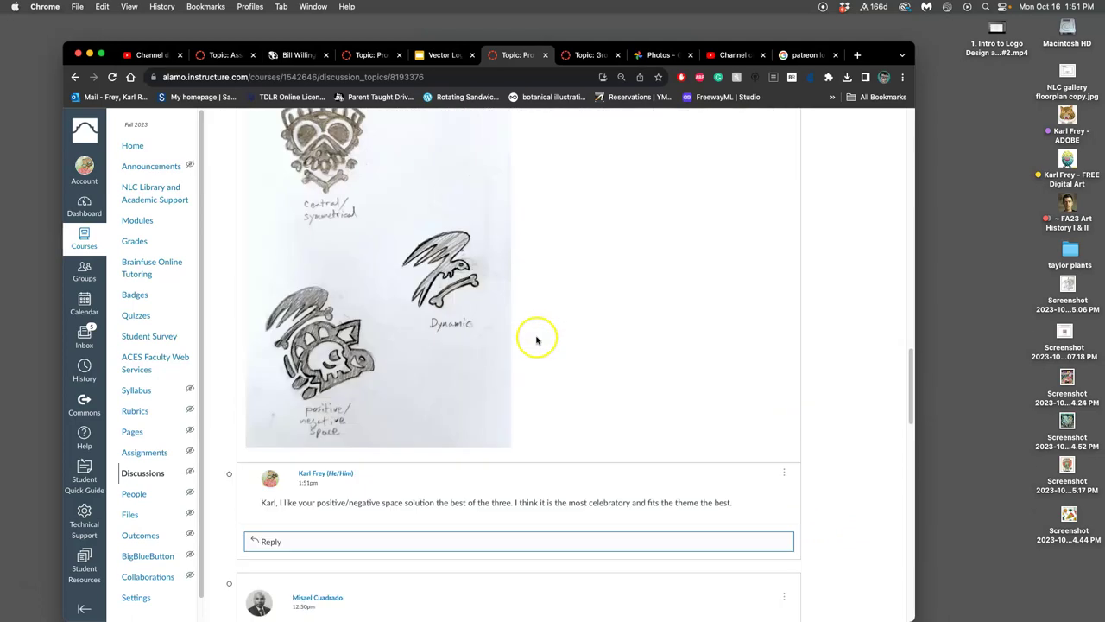
scroll(485, 355, "up", 2)
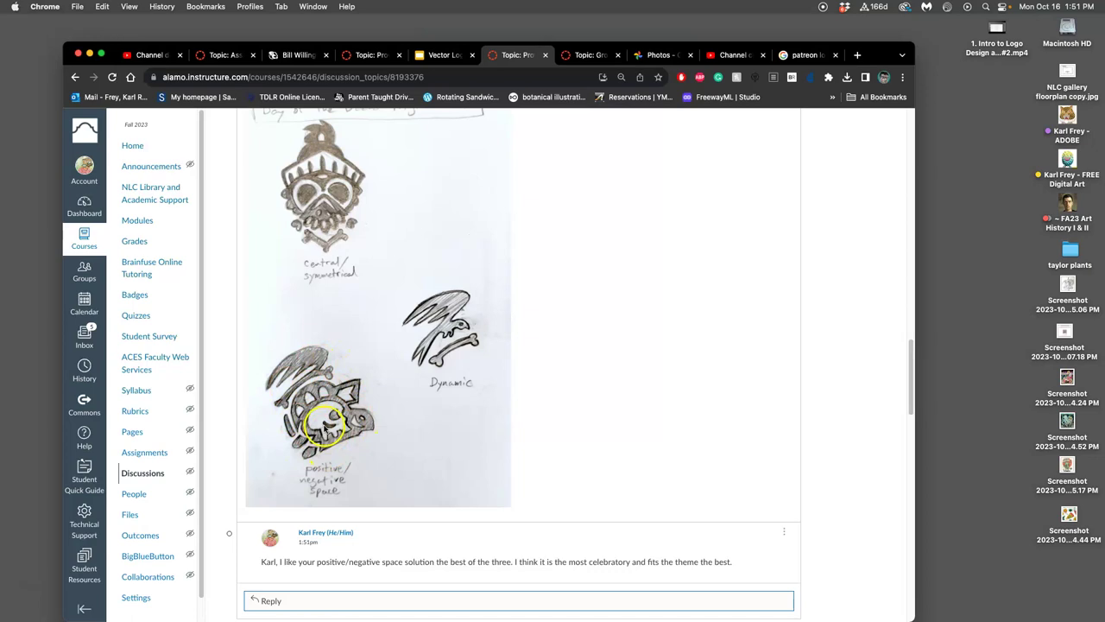
Zoom the page in with Cmd+Plus to view the sketches more closely
key("super+plus")
key("super+plus")
key("super+plus")
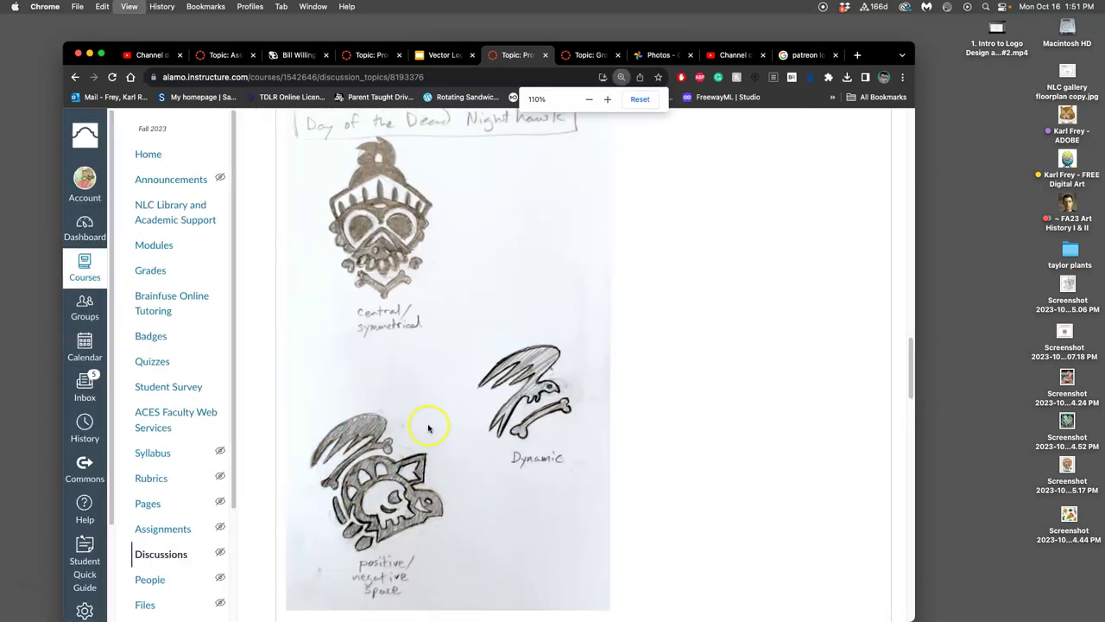
scroll(488, 437, "up", 5)
scroll(492, 440, "down", 3)
scroll(498, 437, "down", 8)
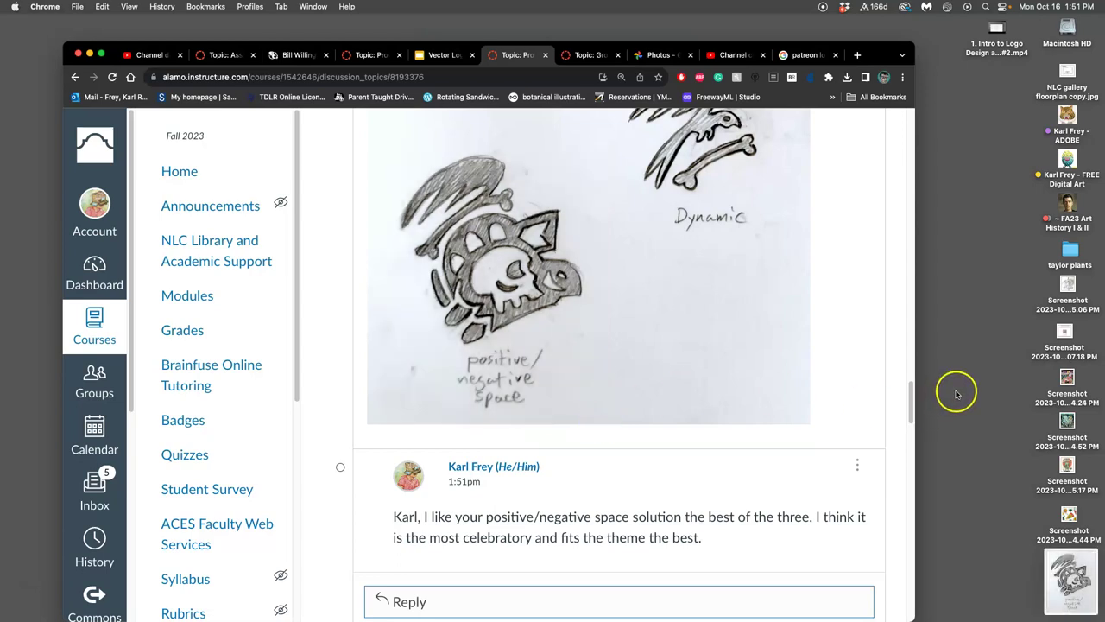
Load photopea.com in a new tab and drop the sketch screenshot in as a document
left_click(856, 57)
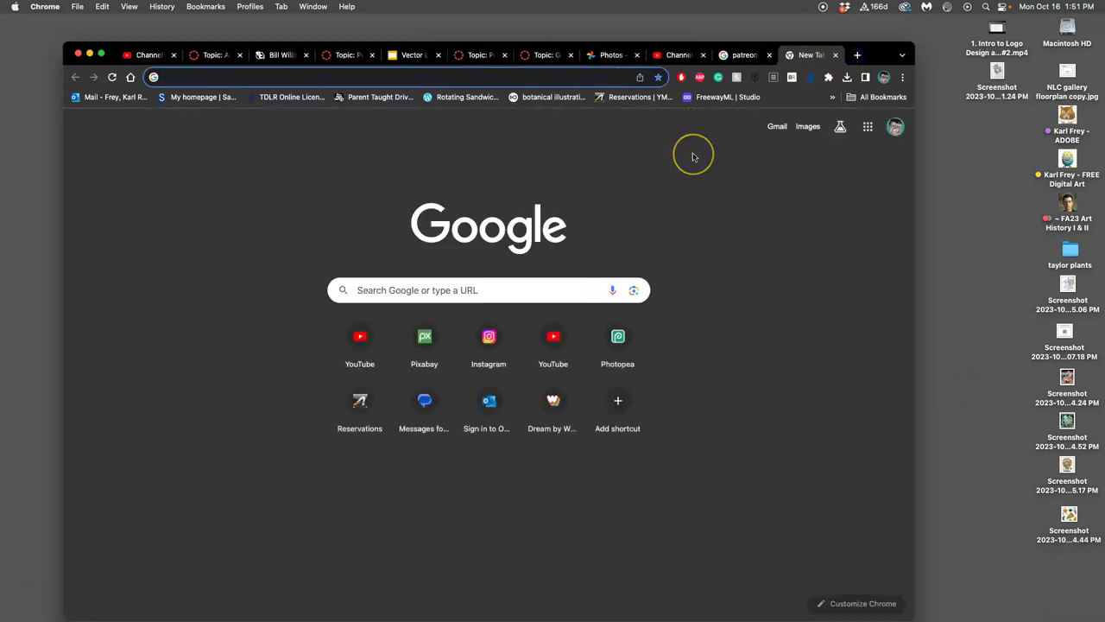
type("photop")
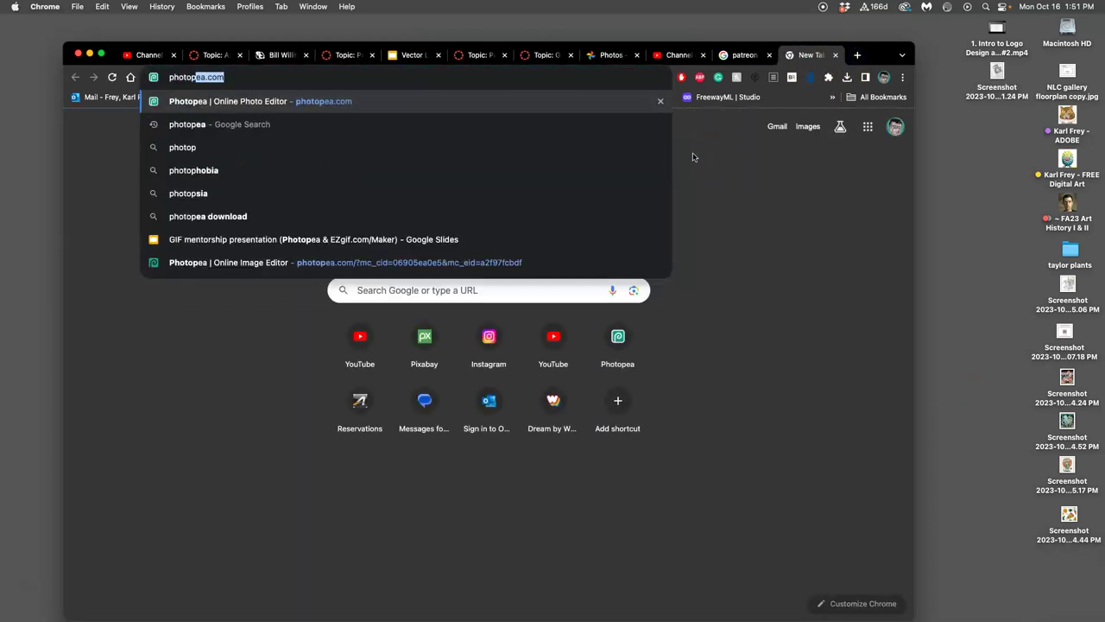
type("ea.com")
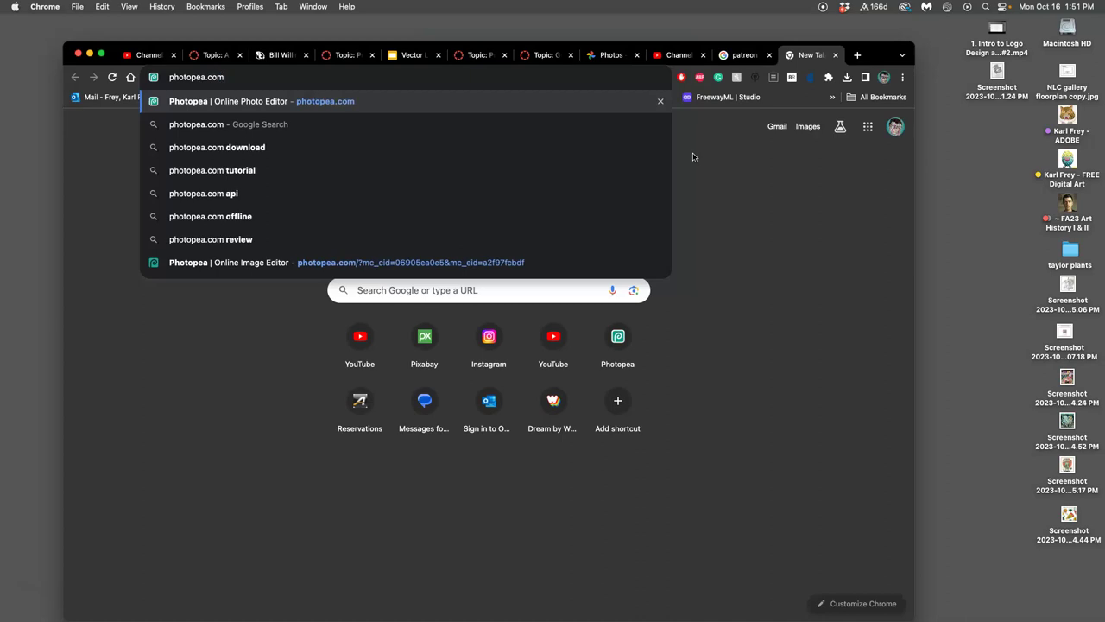
key("Return")
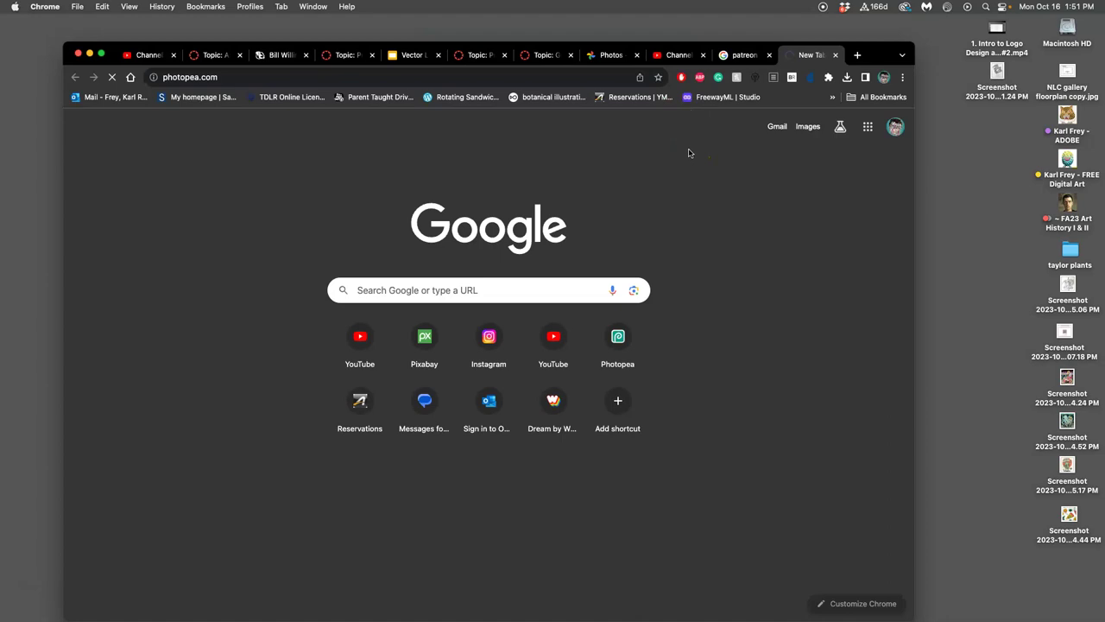
left_click(296, 76)
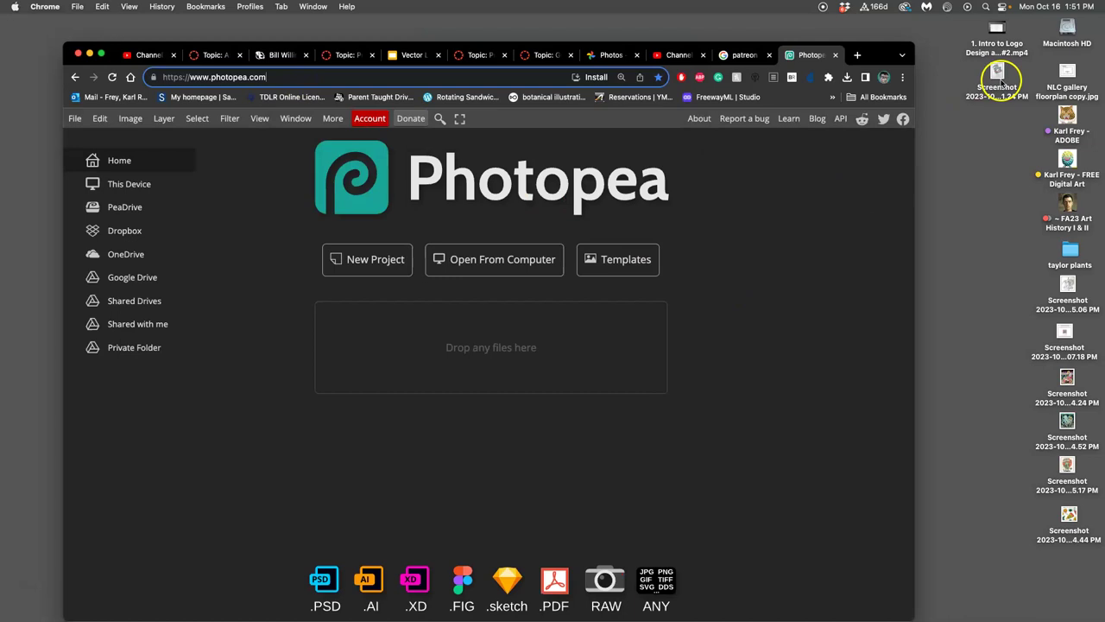
left_click_drag(996, 71, 515, 341)
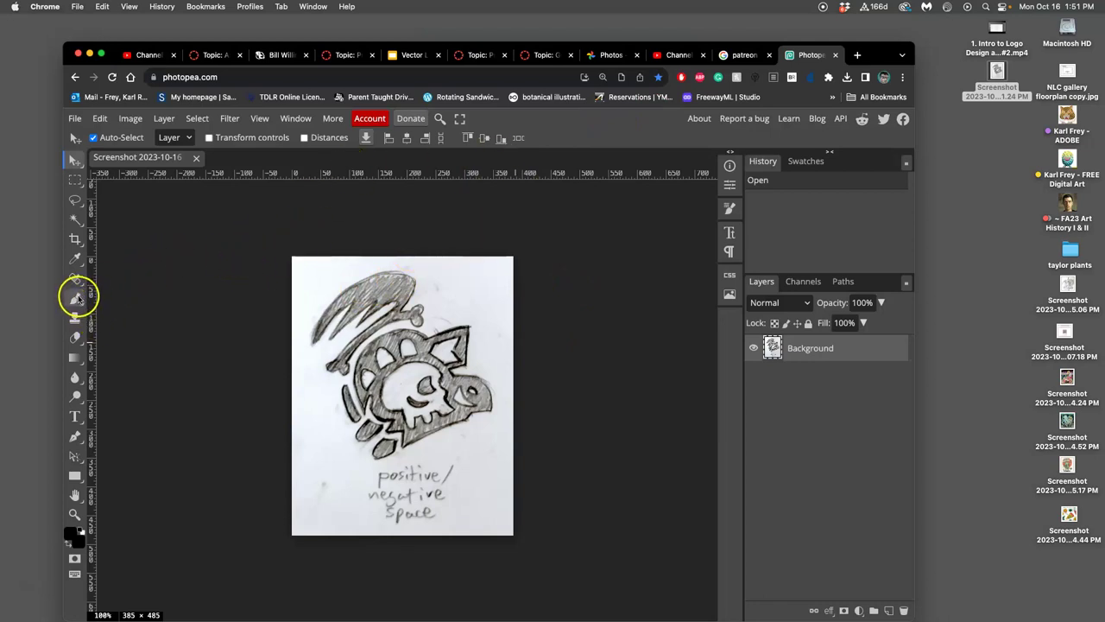
Apply Levels with input black 130 and white 200 to darken lines and whiten the paper
left_click(137, 119)
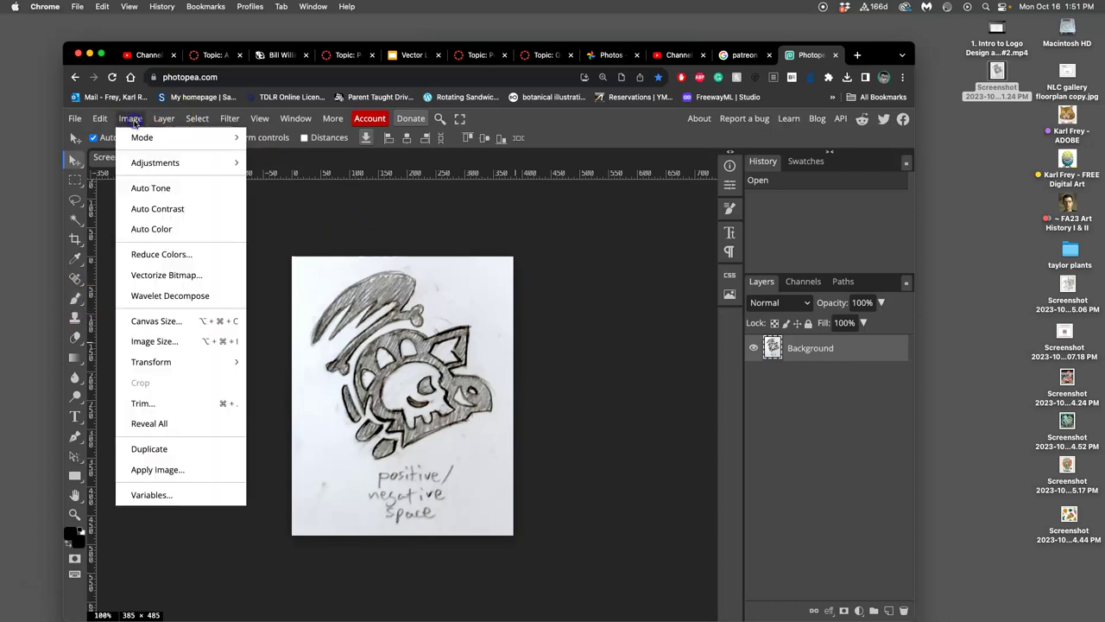
mouse_move(156, 162)
left_click(276, 183)
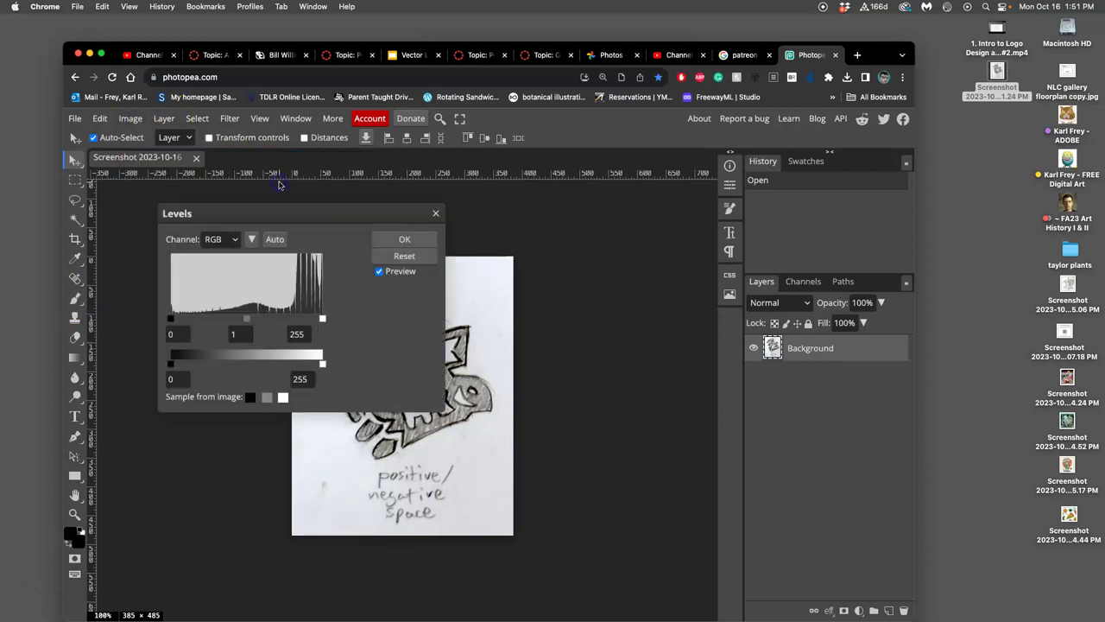
left_click_drag(367, 210, 757, 124)
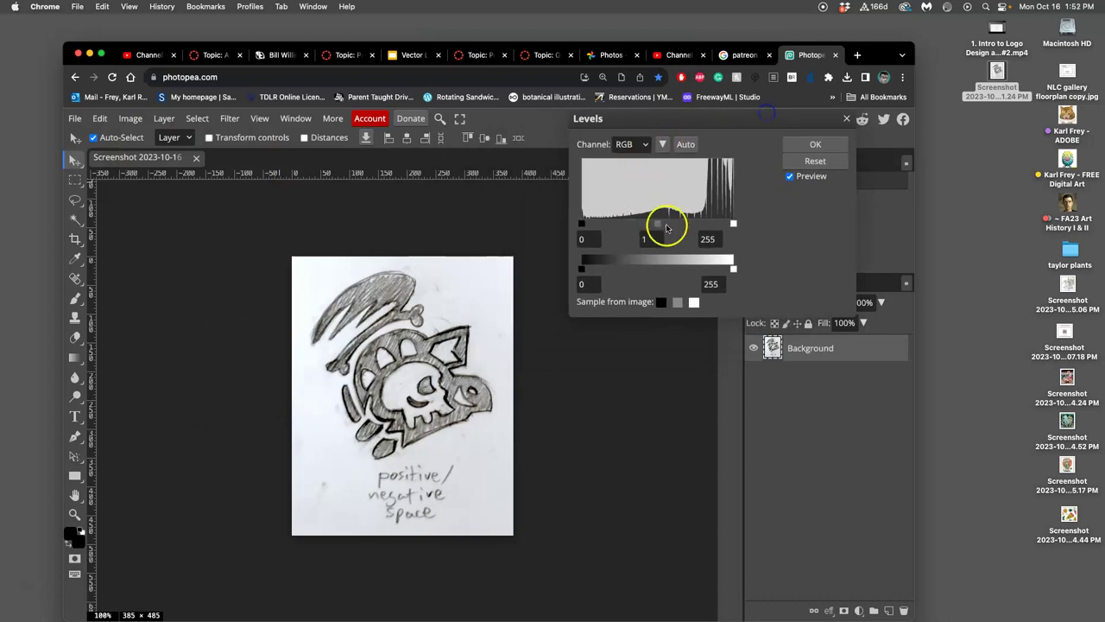
left_click_drag(734, 225, 703, 225)
mouse_move(581, 224)
left_mouse_down()
mouse_move(702, 226)
mouse_move(680, 222)
mouse_move(692, 221)
left_mouse_up()
left_click(656, 226)
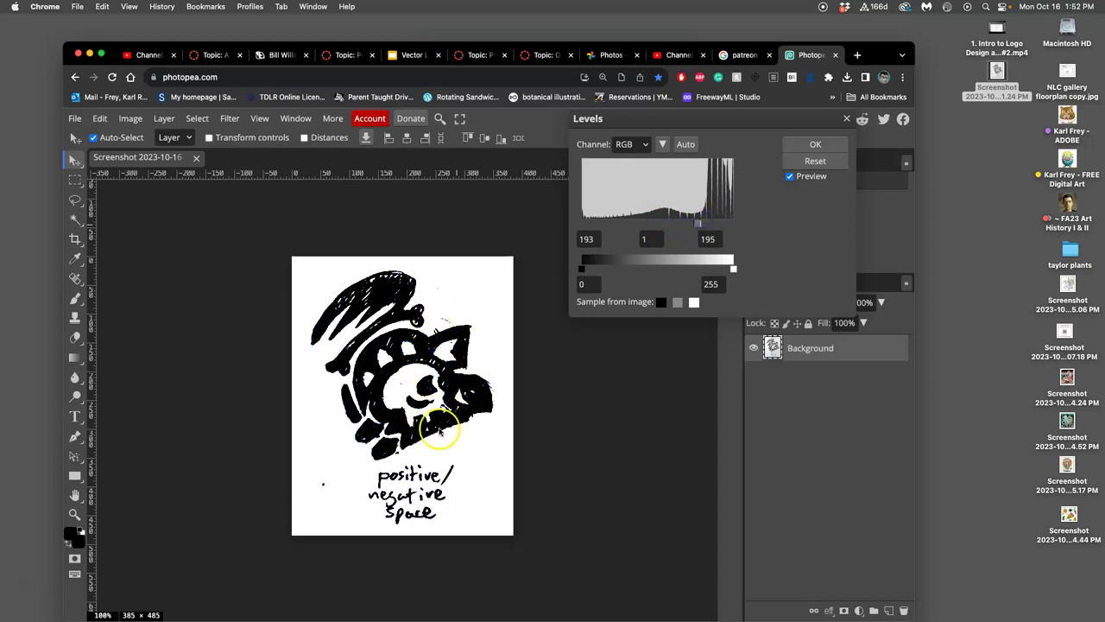
left_click(693, 228)
mouse_move(687, 223)
left_mouse_down()
mouse_move(658, 230)
mouse_move(701, 222)
left_mouse_up()
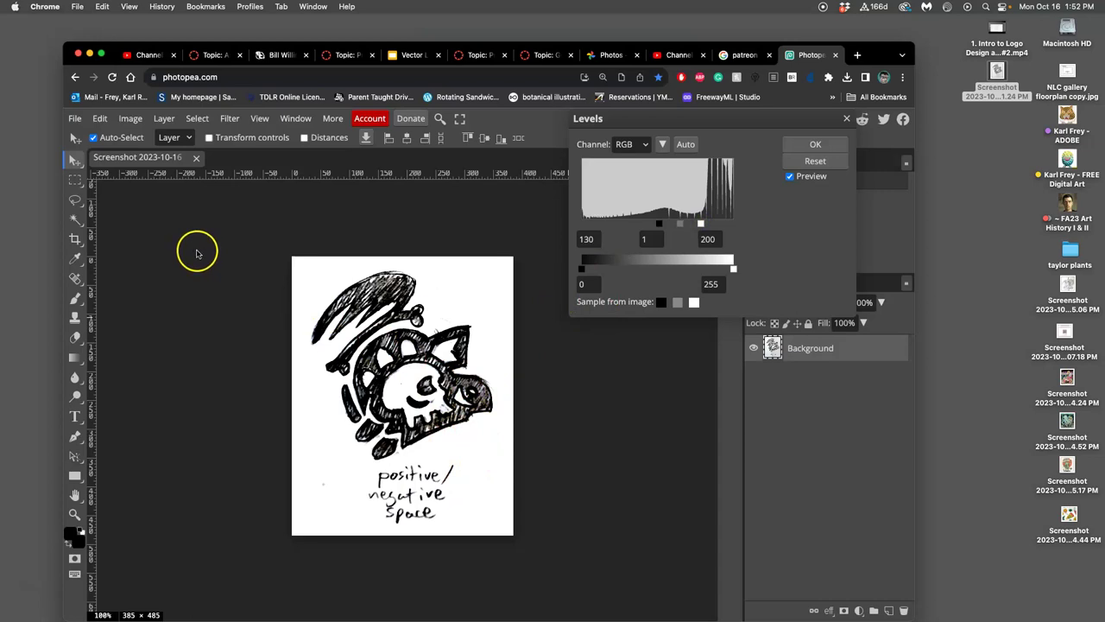
left_click(815, 144)
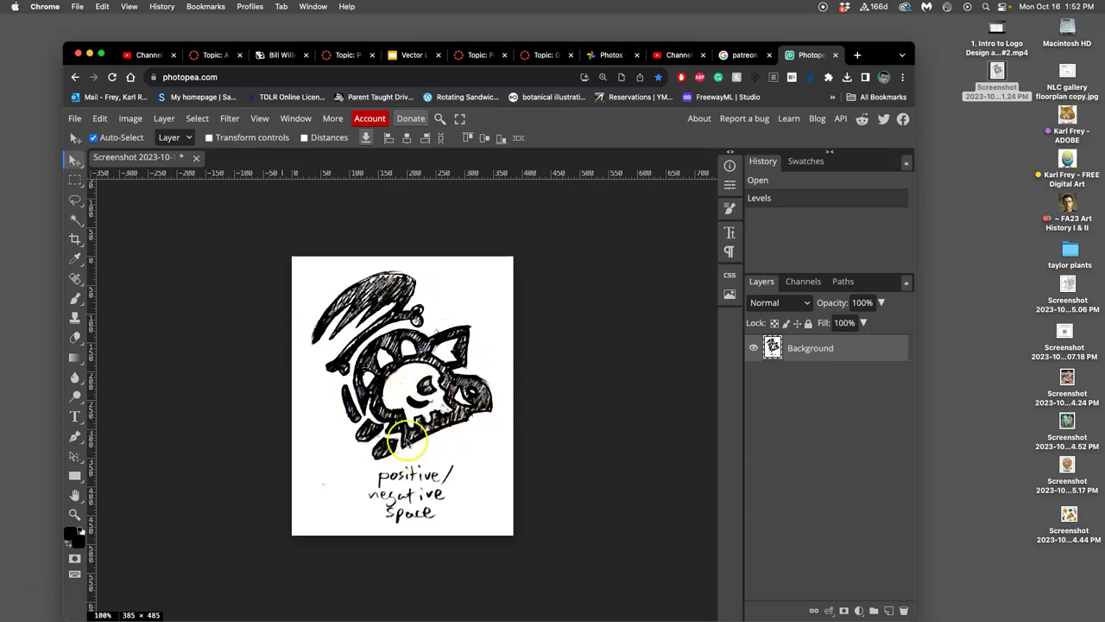
Zoom into the lower leaf shapes and set up a smaller white brush
scroll(410, 396, "up", 5)
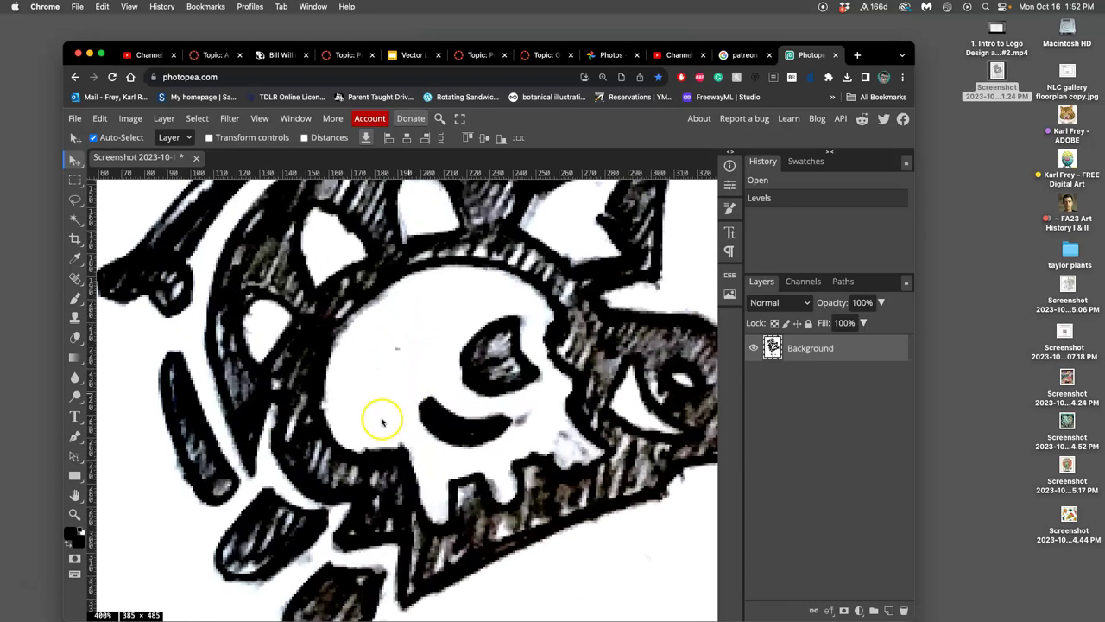
left_click_drag(382, 420, 420, 254)
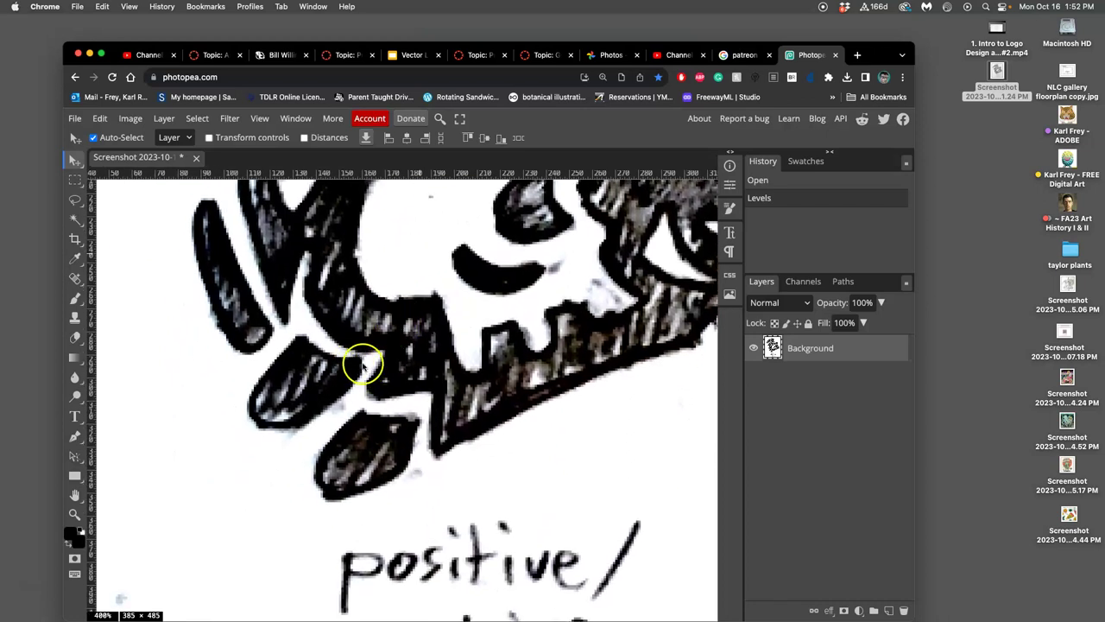
left_click(78, 298)
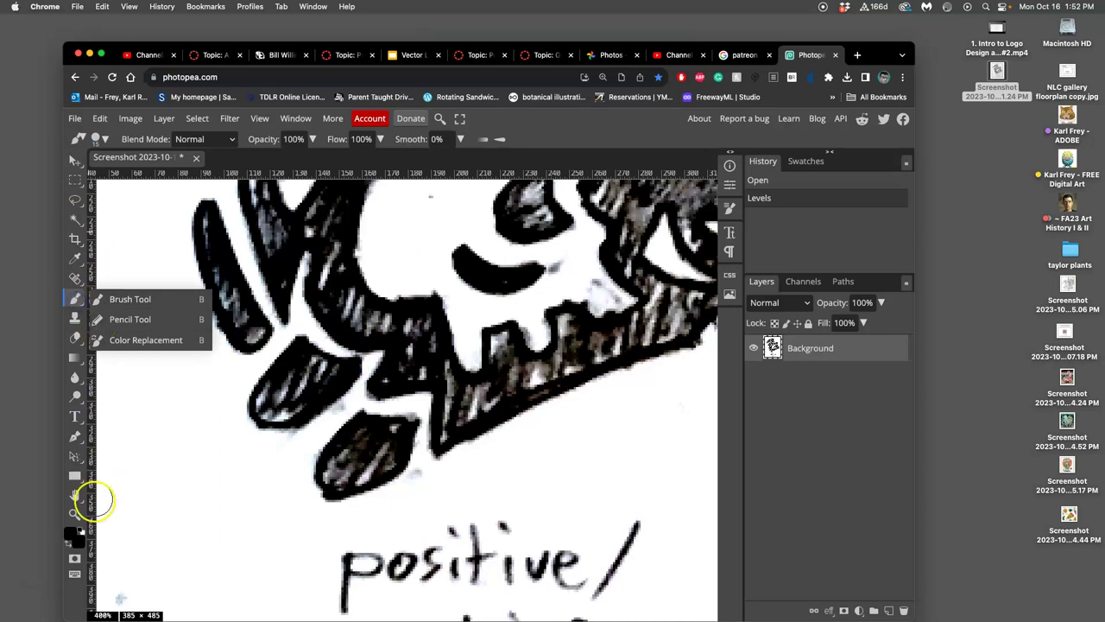
left_click(82, 531)
left_click(81, 529)
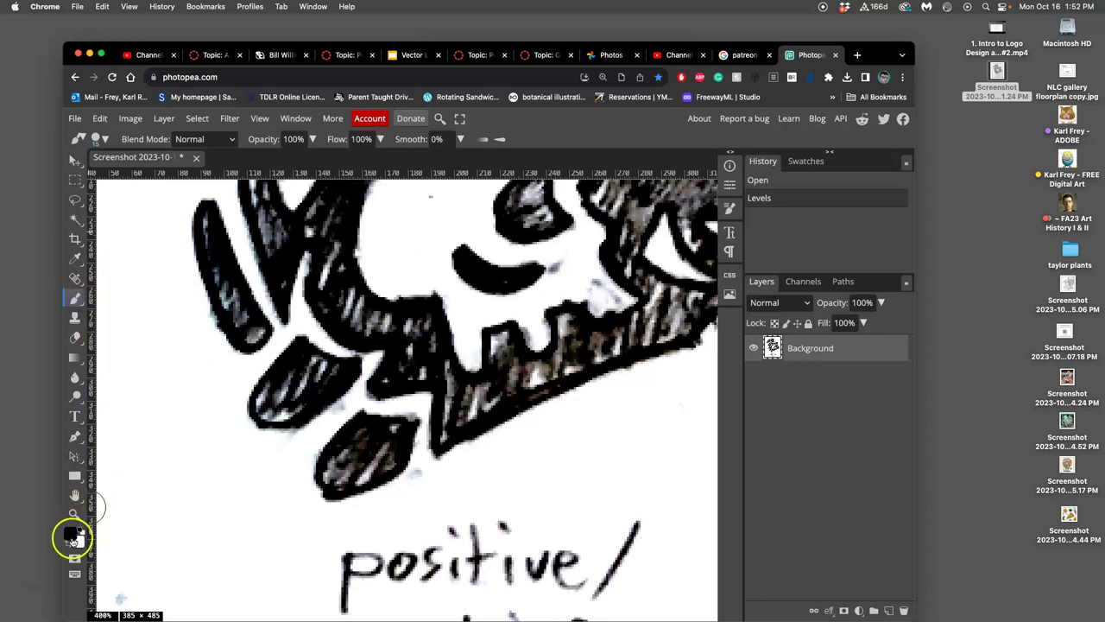
left_click_drag(334, 345, 356, 341)
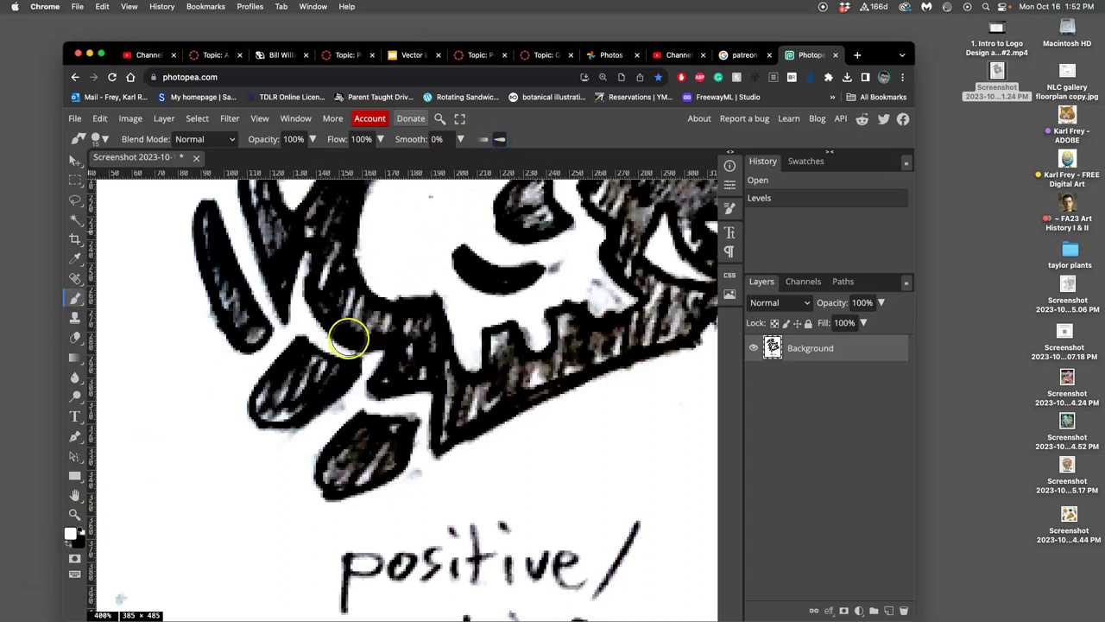
left_click(105, 139)
left_click_drag(181, 175, 138, 177)
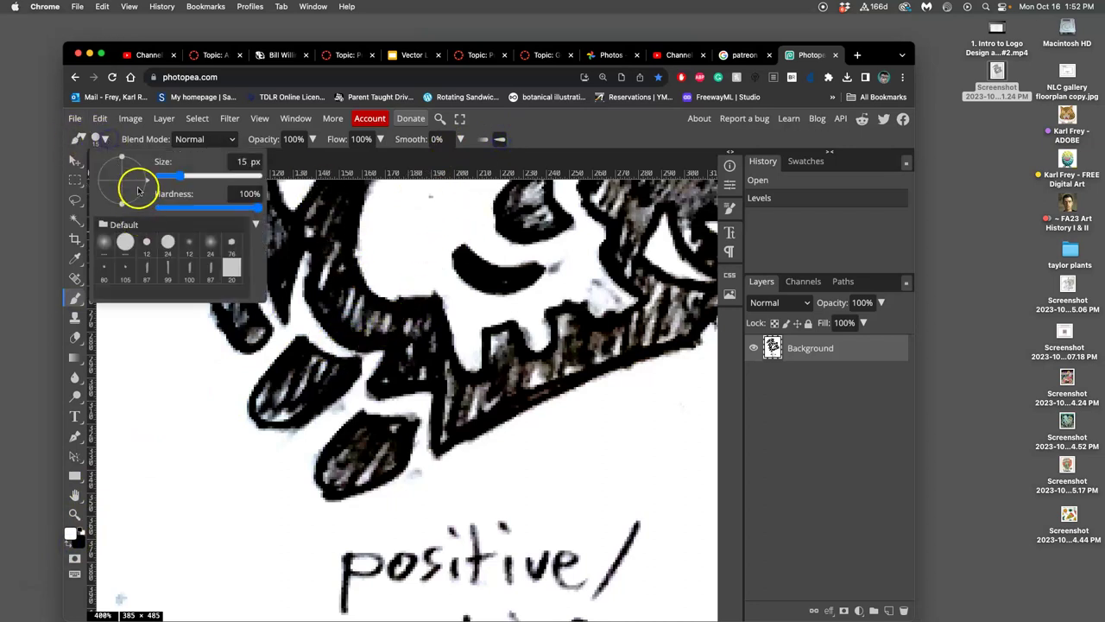
left_click(337, 352)
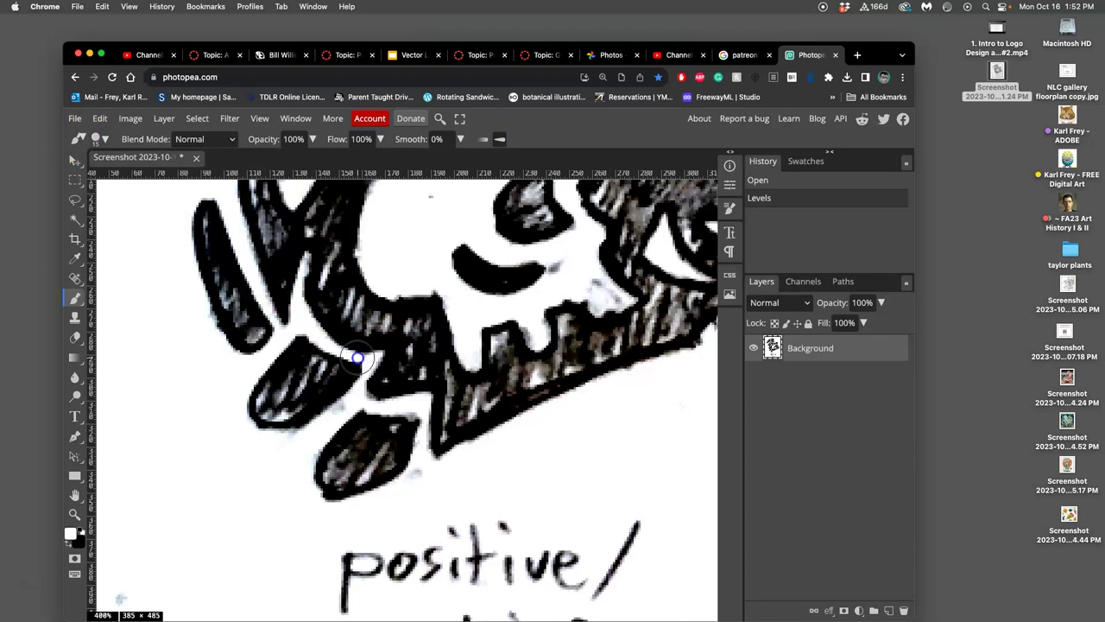
Paint white strokes between the leaf shapes and the dark band around the skull
mouse_move(358, 358)
left_mouse_down()
mouse_move(376, 362)
mouse_move(318, 342)
mouse_move(300, 316)
left_mouse_up()
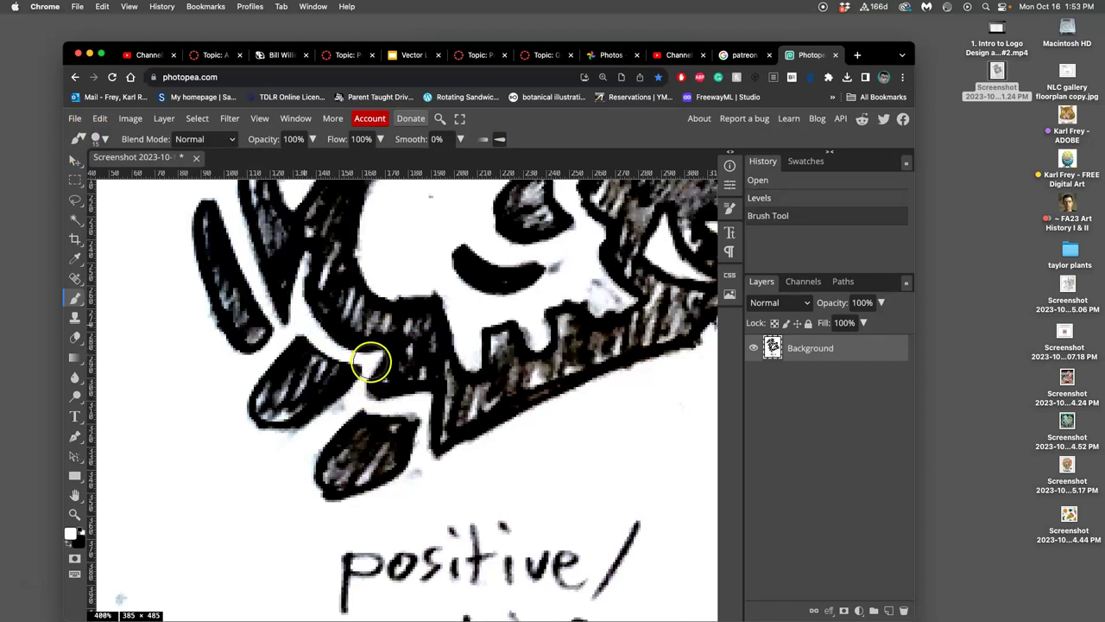
left_click_drag(372, 362, 341, 413)
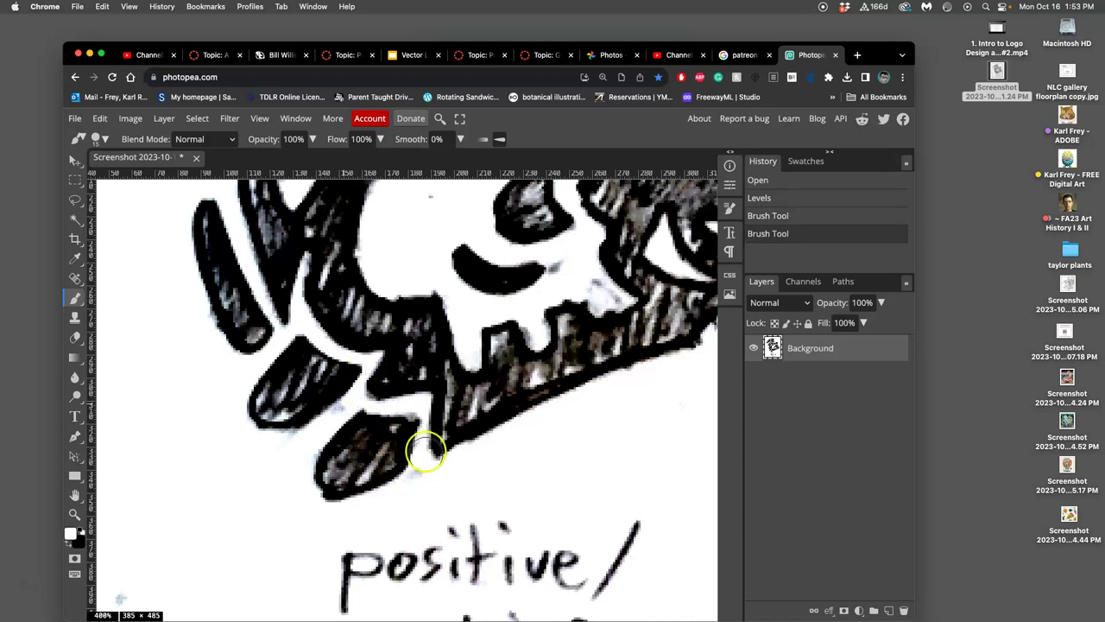
mouse_move(425, 451)
left_mouse_down()
mouse_move(421, 402)
mouse_move(425, 460)
mouse_move(418, 429)
left_mouse_up()
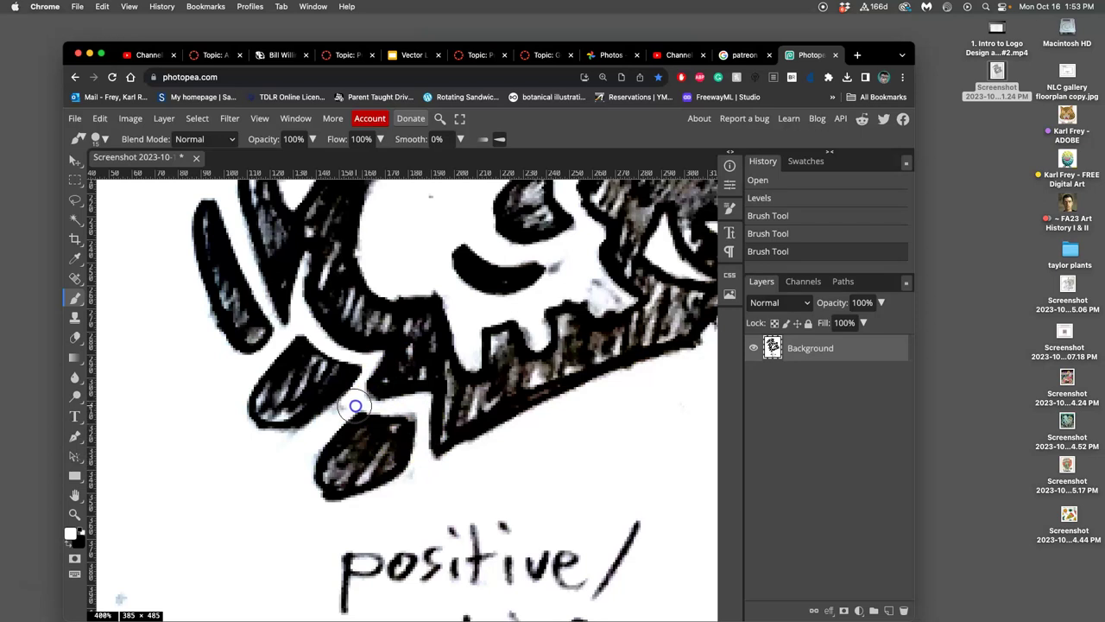
left_click_drag(355, 405, 375, 402)
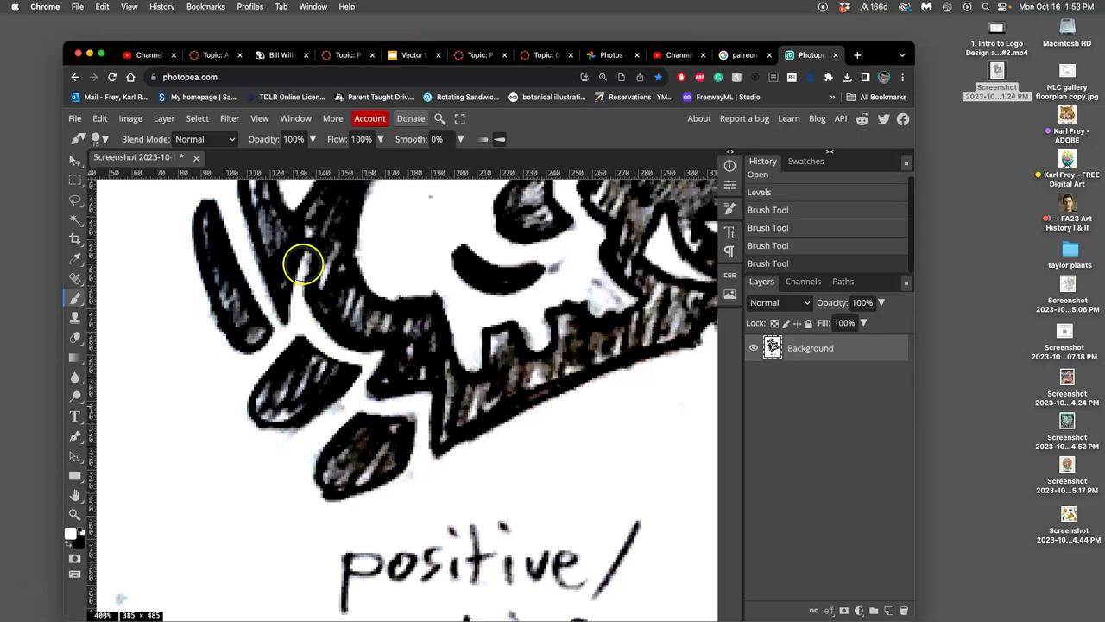
mouse_move(302, 265)
left_mouse_down()
mouse_move(298, 302)
mouse_move(294, 270)
mouse_move(339, 255)
left_mouse_up()
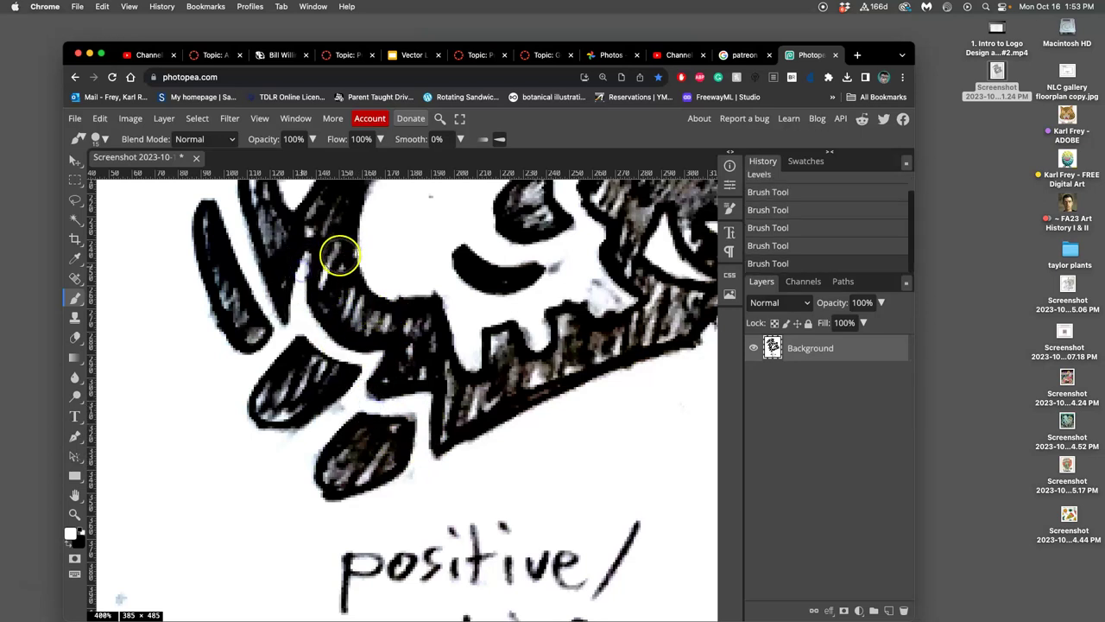
key("super+minus")
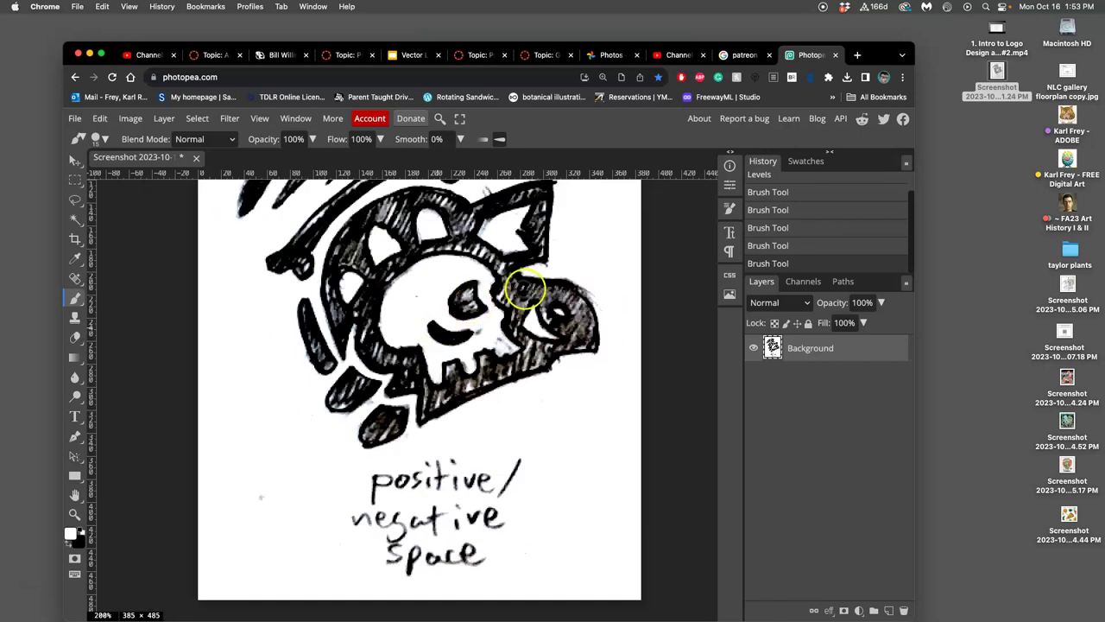
left_click_drag(551, 313, 526, 402)
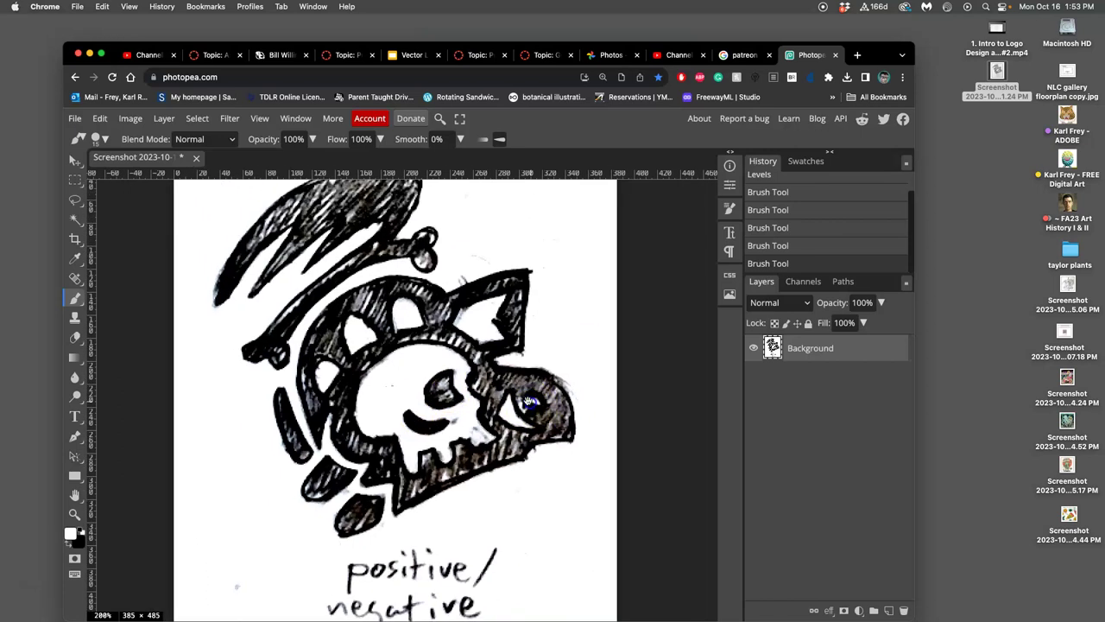
left_click(467, 437)
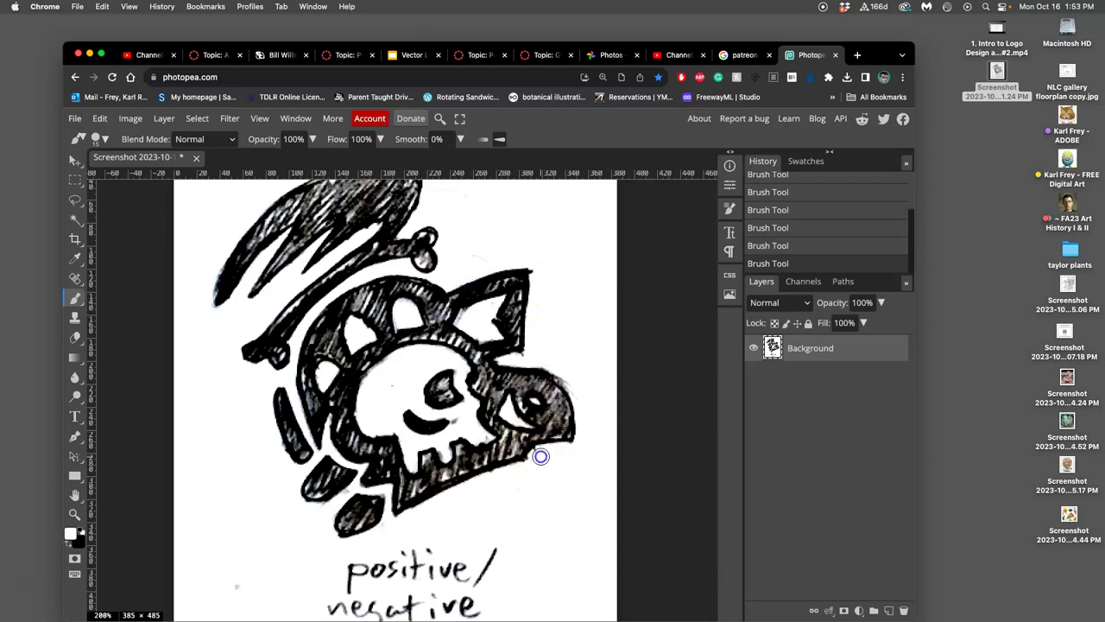
key("super+minus")
key("super+minus")
key("super+minus")
key("super+minus")
key("super+minus")
key("super+minus")
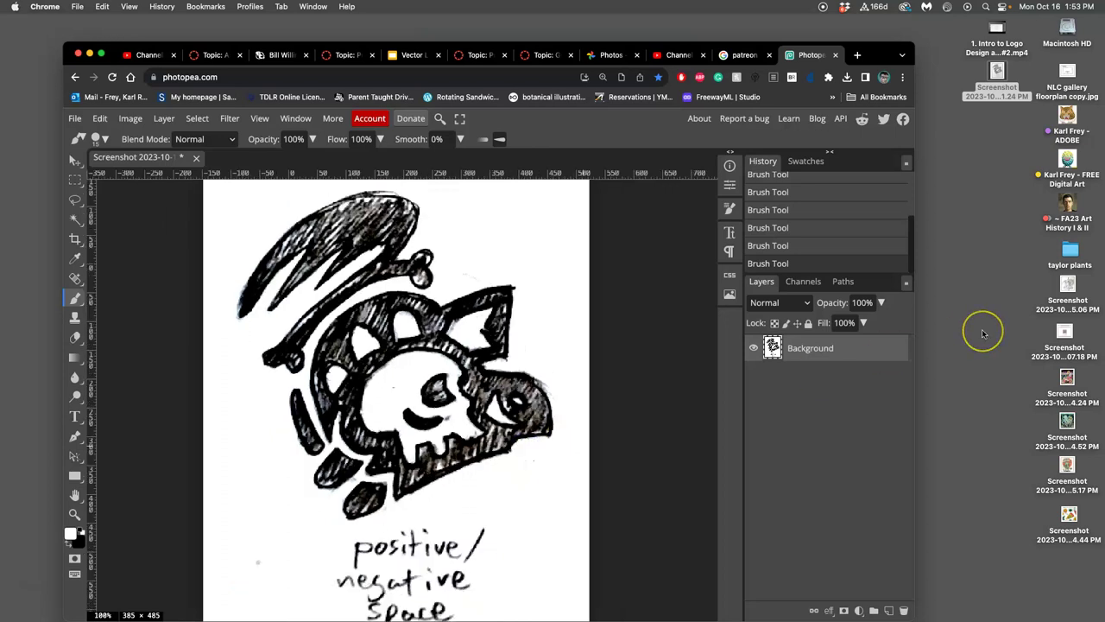
Zoom out and back in to review the cleaned-up sketch
key("super+minus")
key("super+minus")
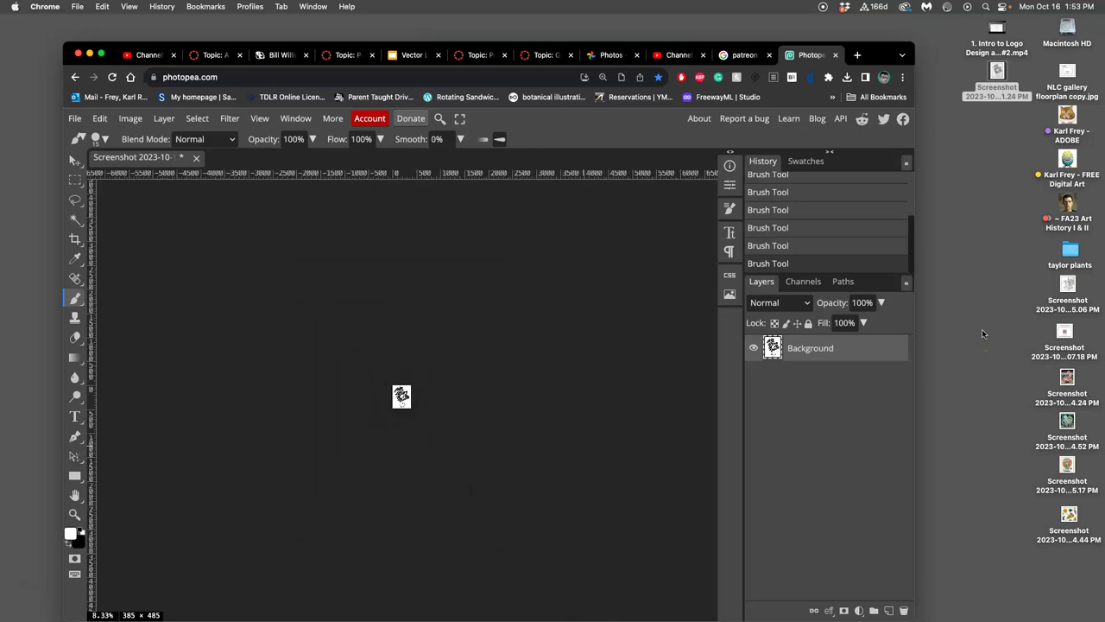
key("super+minus")
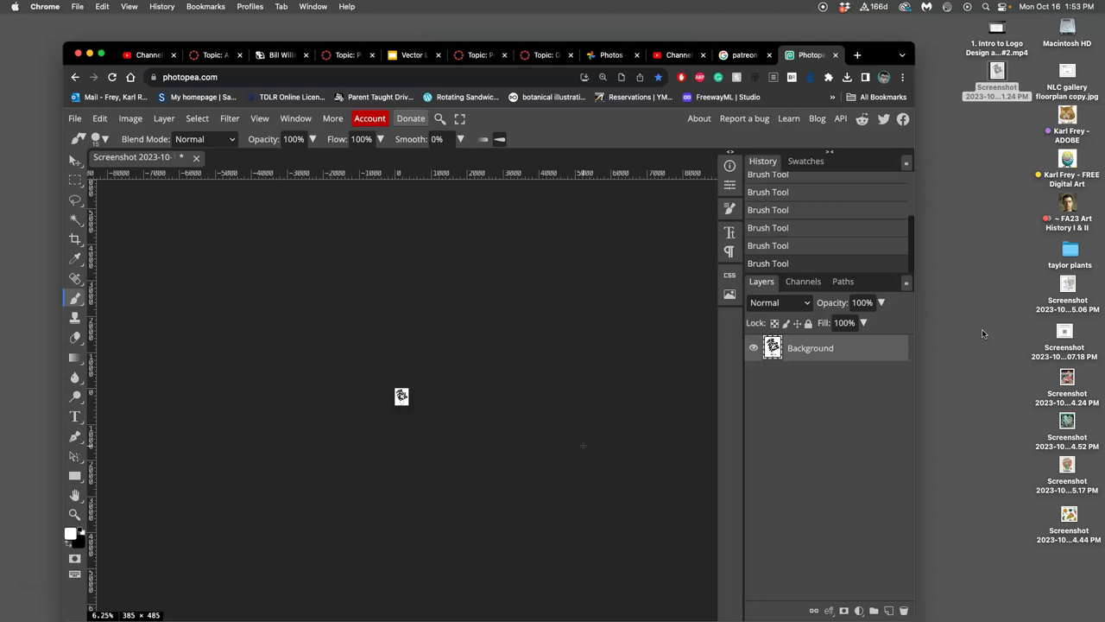
key("super+equal")
key("super+minus")
key("super+equal")
key("super+equal")
key("super+equal")
key("super+equal")
key("super+equal")
key("super+equal")
key("super+equal")
key("super+equal")
key("super+equal")
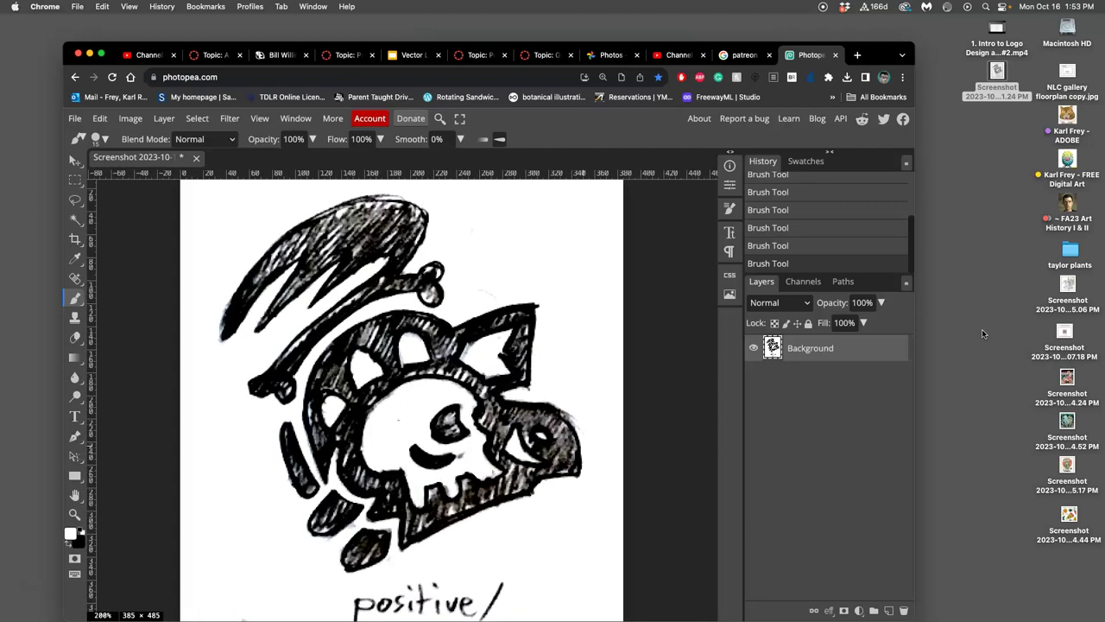
key("super+minus")
key("super+minus")
key("super+minus")
key("super+minus")
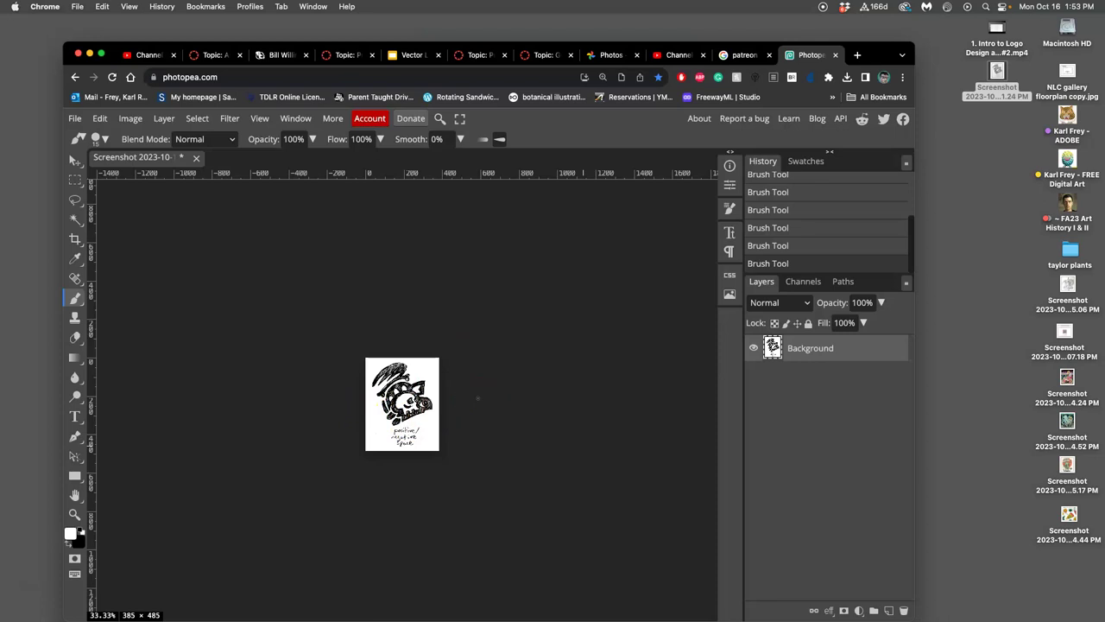
key("super+equal")
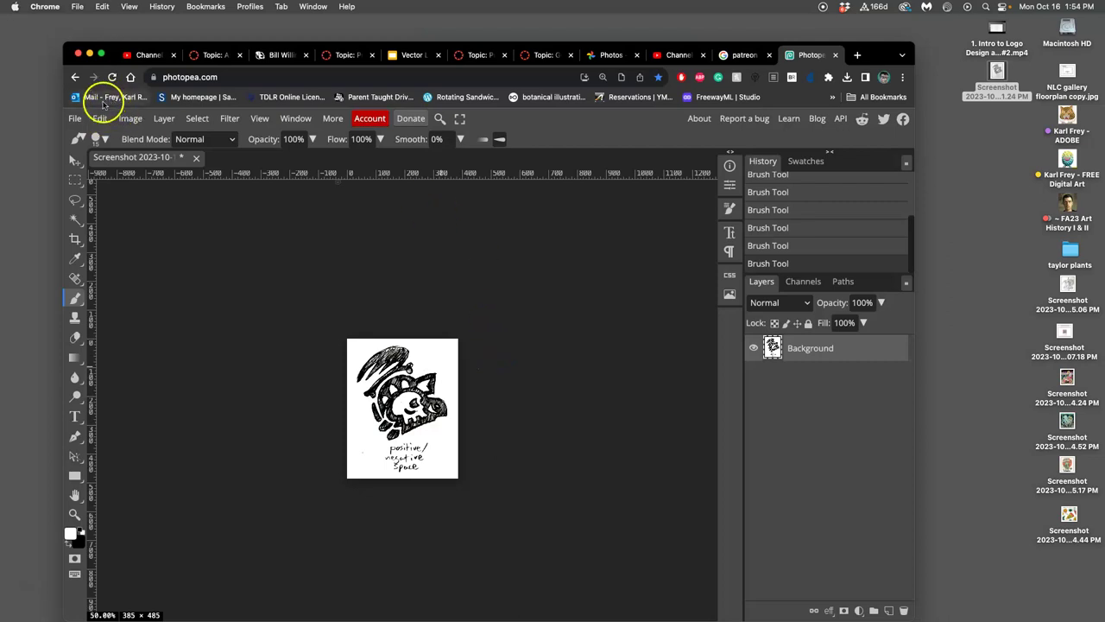
Save the edited sketch back to its screenshot PNG and return to actual size
left_click(75, 119)
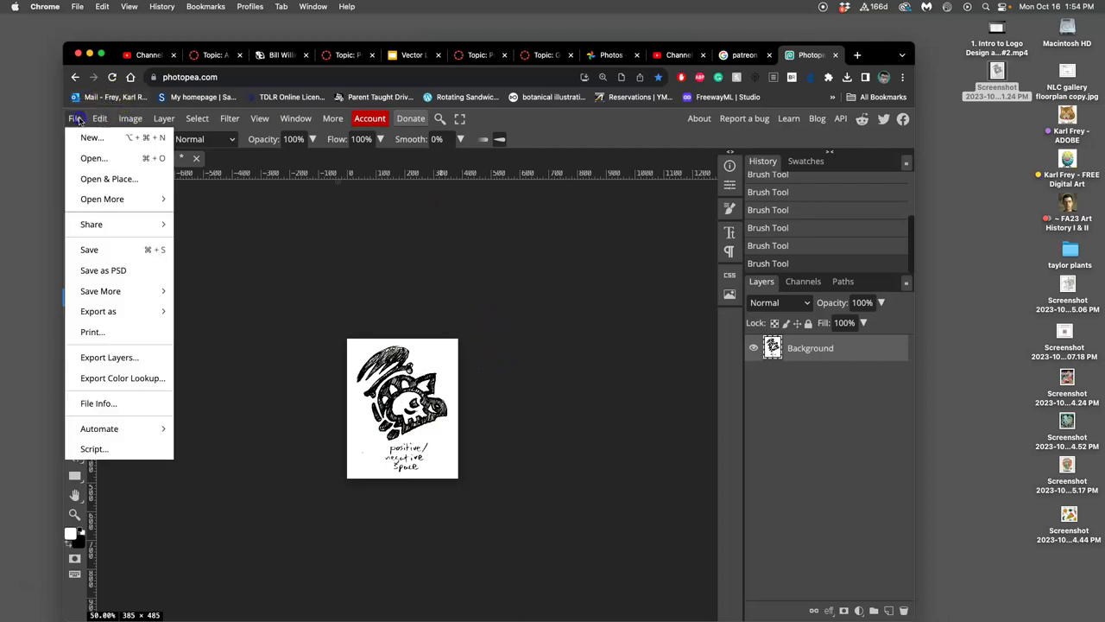
left_click(107, 248)
left_click(585, 154)
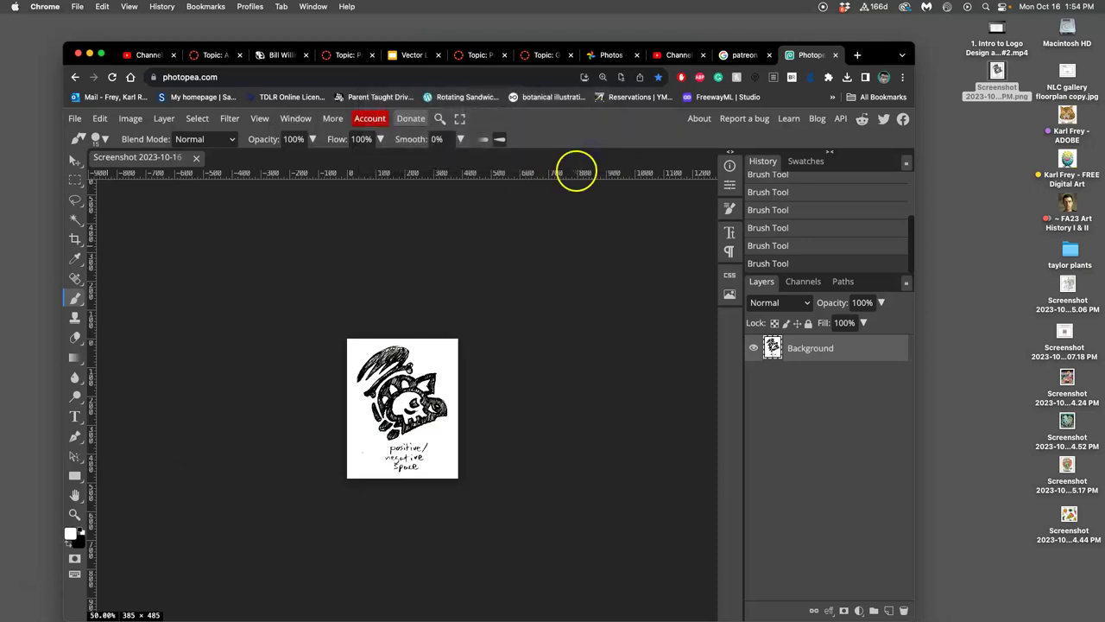
key("super+equal")
key("super+equal")
key("super+equal")
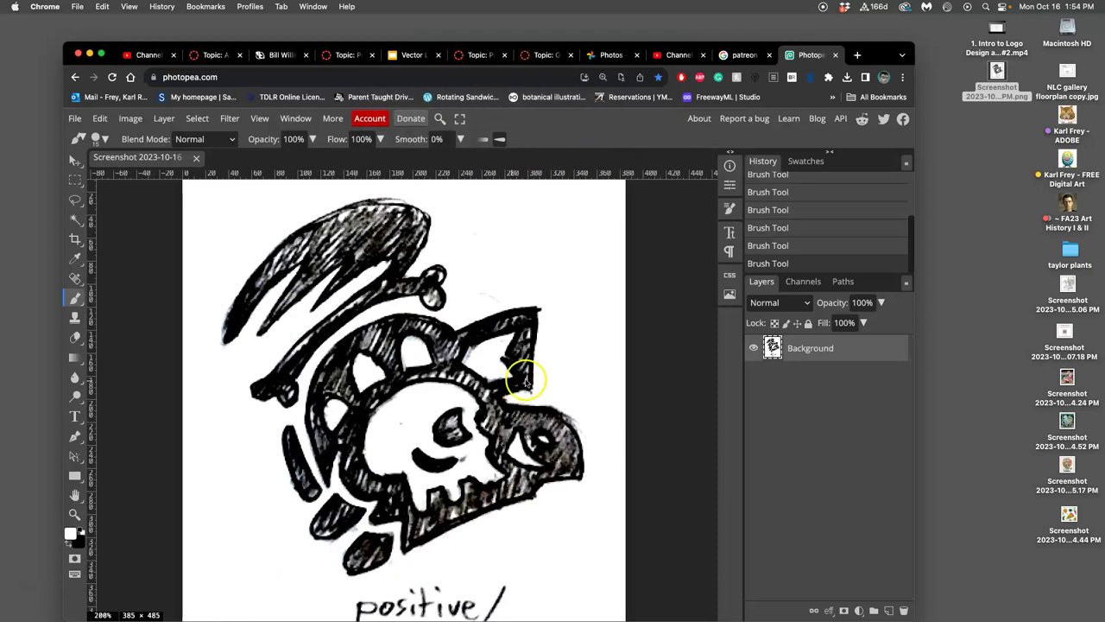
key("super+minus")
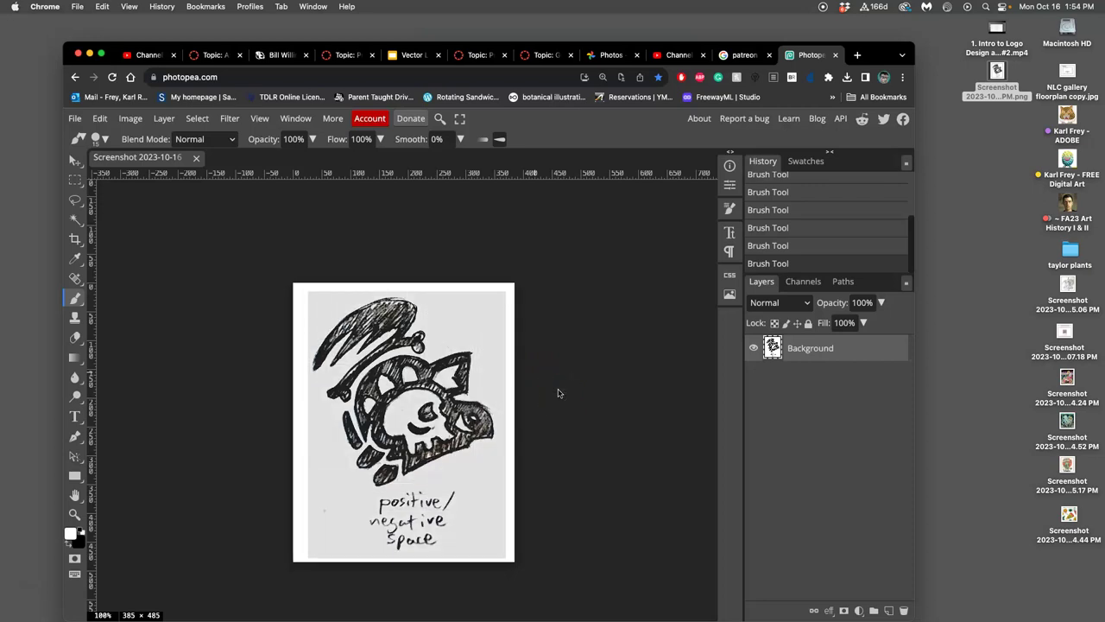
Return to Canvas and open the Assignment #4 (Vector Logo Mashup) page
left_click(475, 56)
scroll(600, 401, "up", 15)
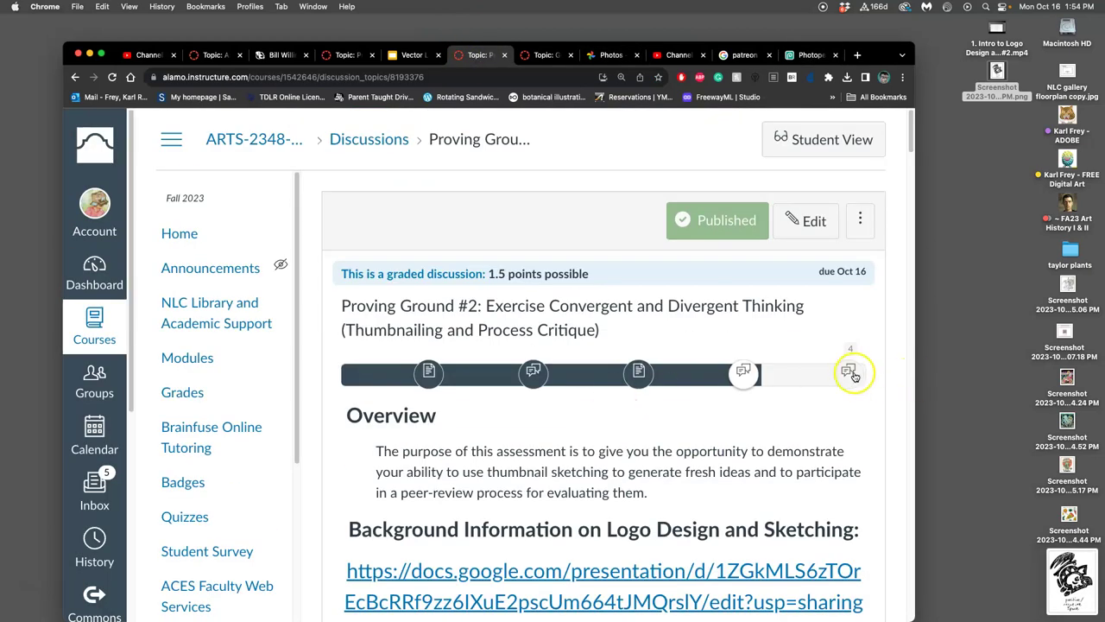
left_click(848, 371)
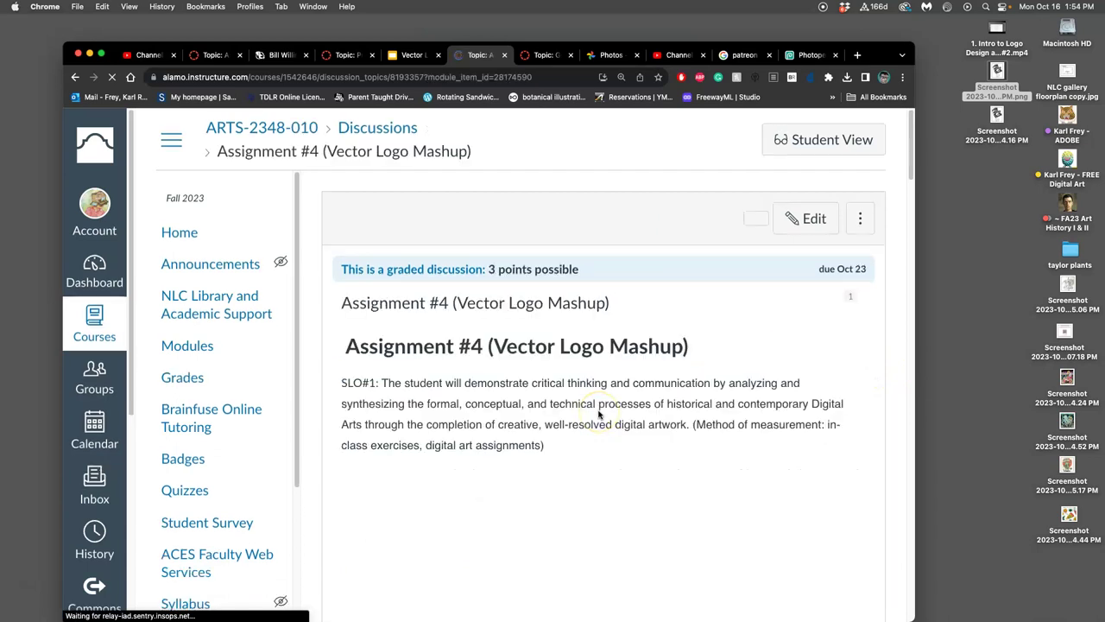
Read through the assignment page, briefly enlarging it before restoring normal size
scroll(637, 393, "down", 8)
scroll(637, 405, "down", 5)
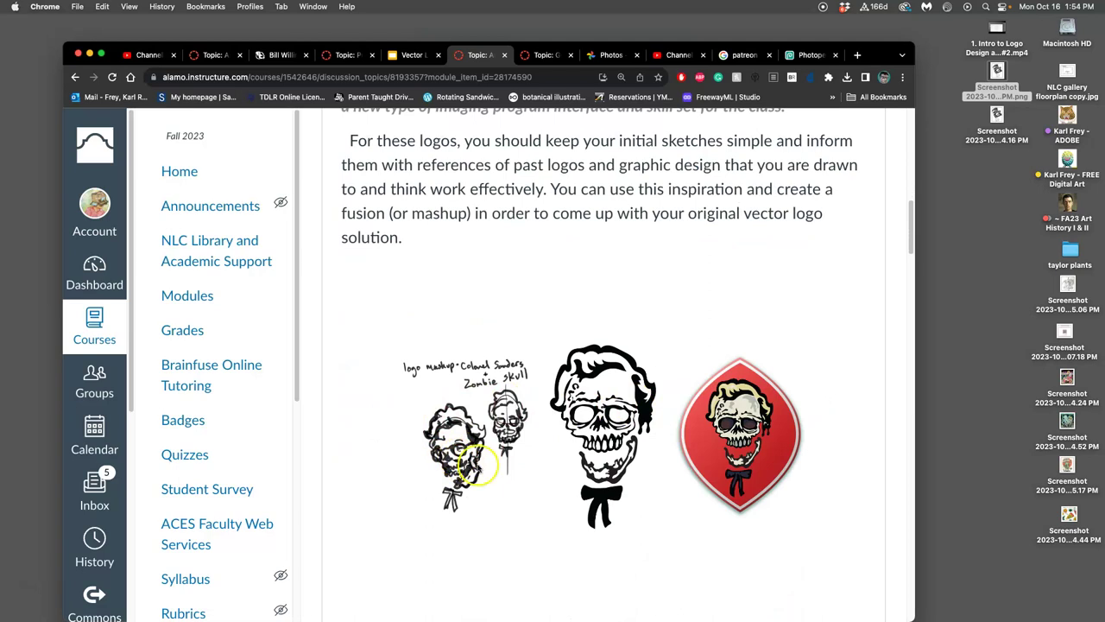
scroll(473, 459, "down", 1)
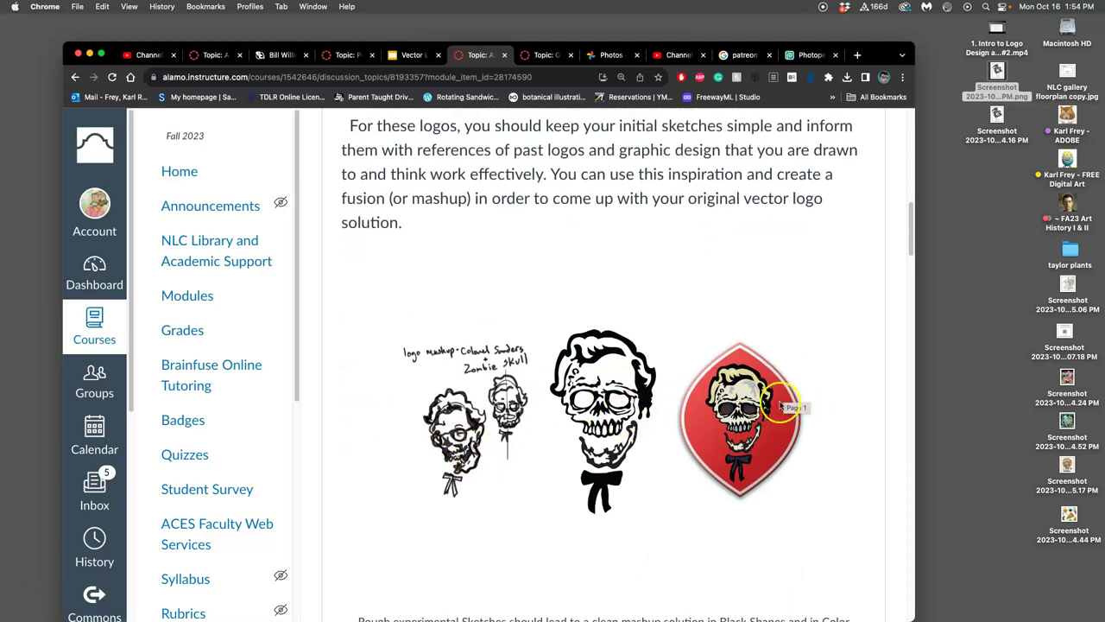
scroll(763, 405, "down", 3)
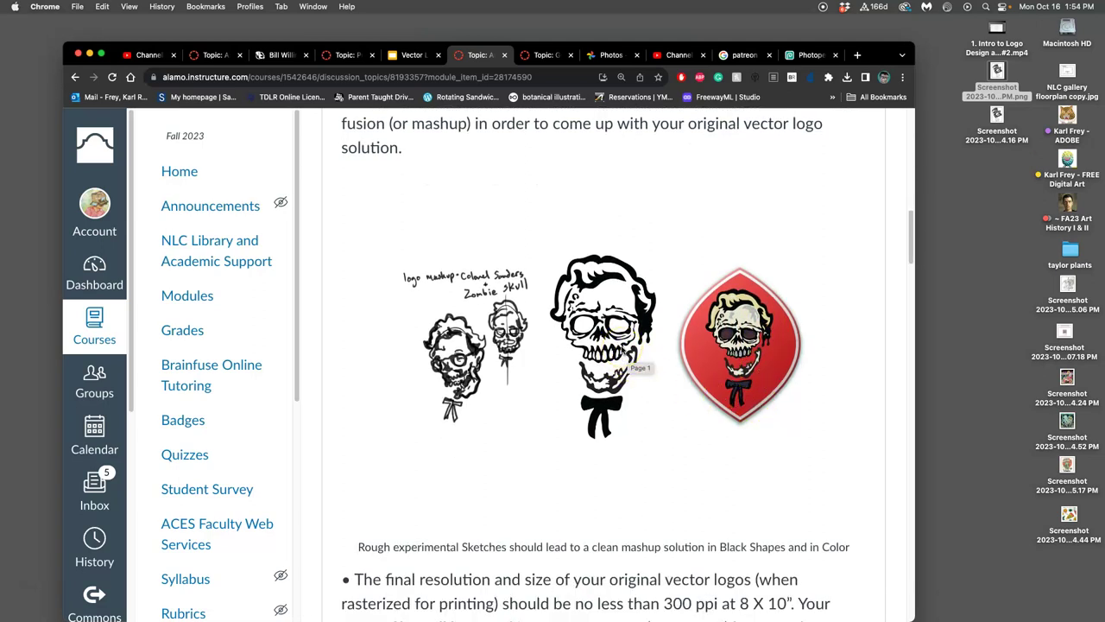
scroll(632, 346, "down", 15)
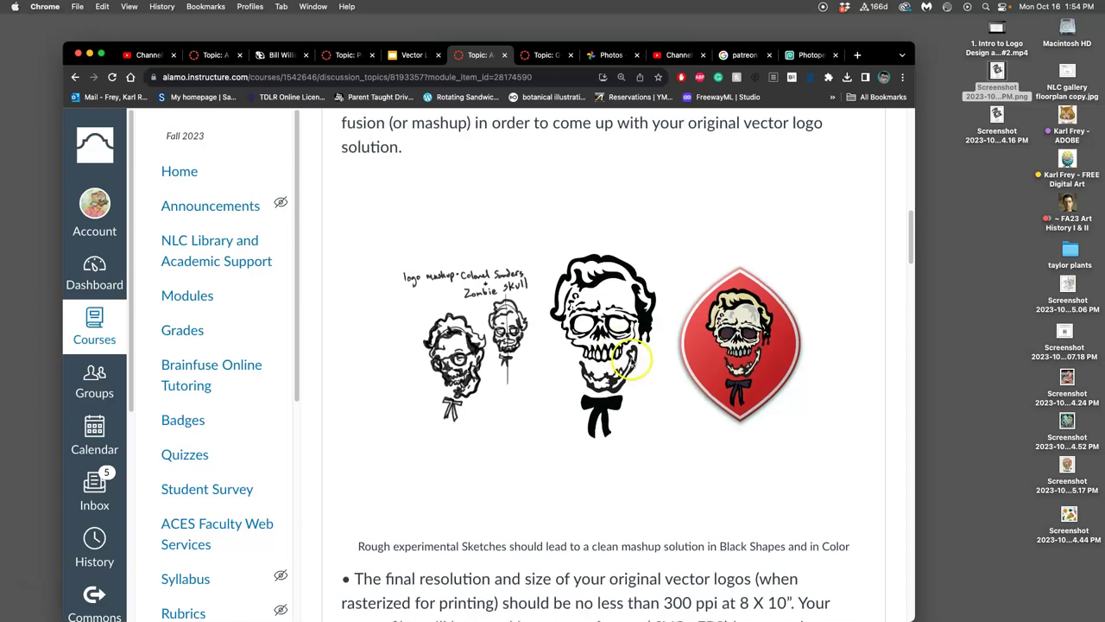
scroll(632, 359, "down", 15)
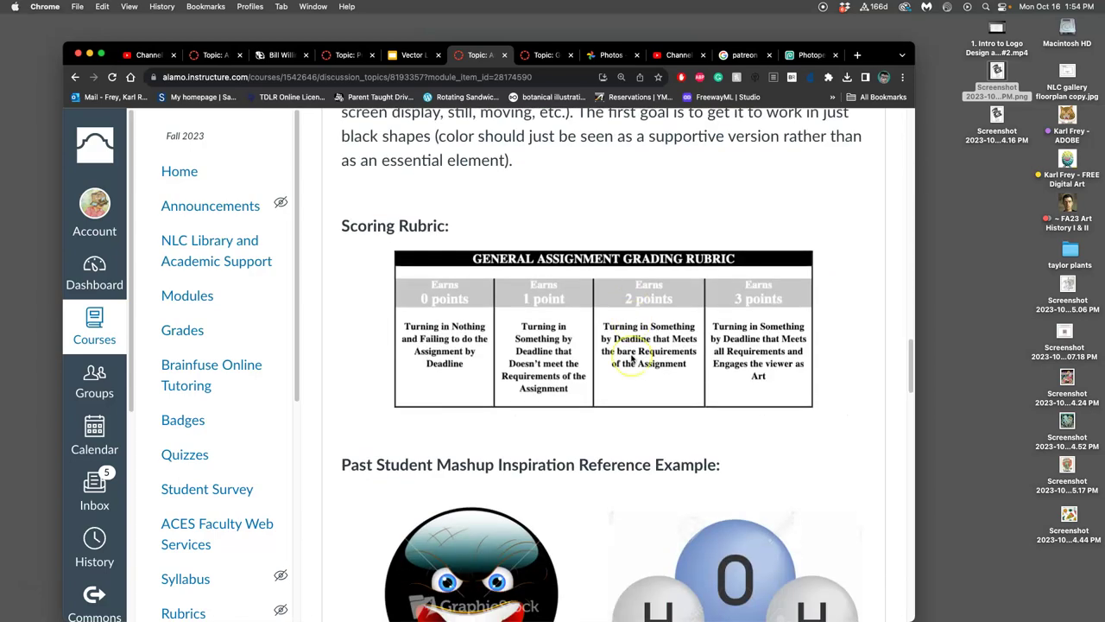
scroll(631, 359, "down", 6)
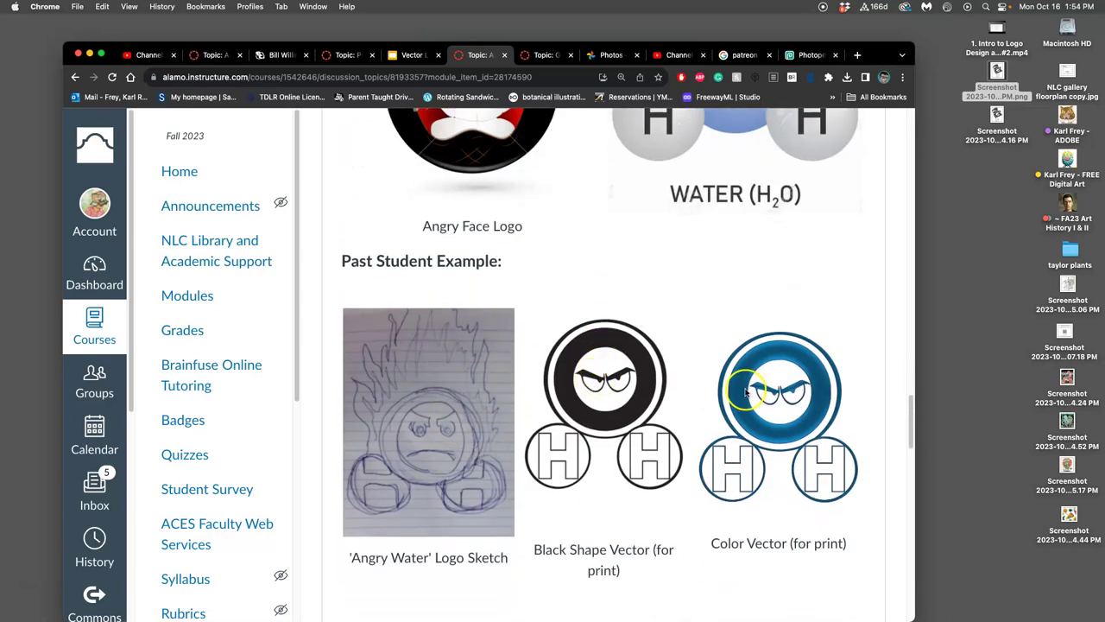
scroll(643, 389, "down", 11)
scroll(643, 391, "down", 11)
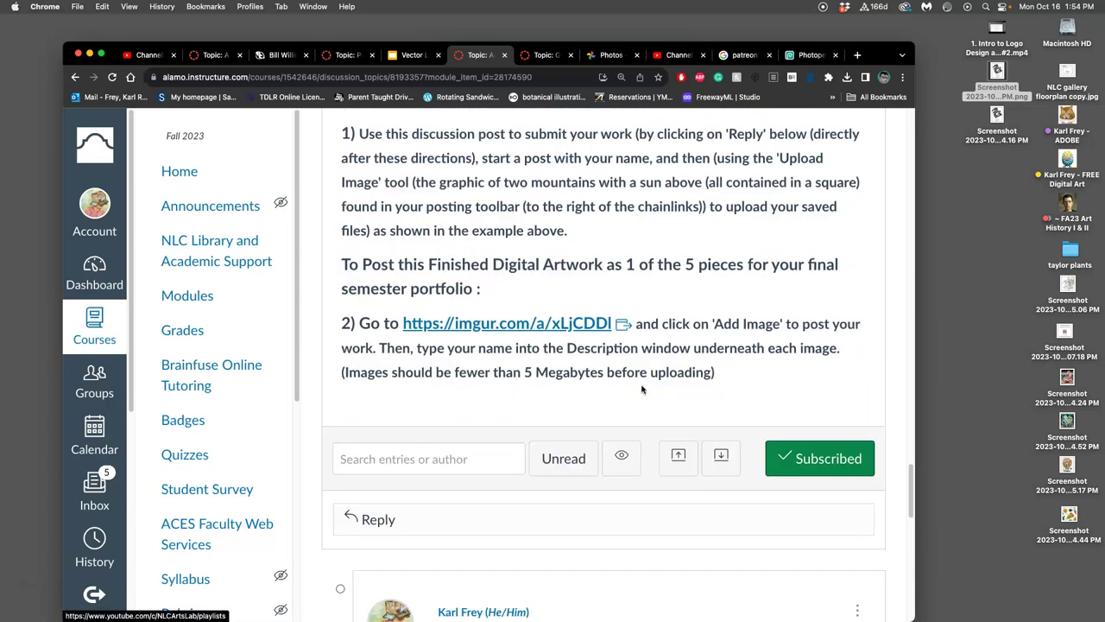
scroll(642, 391, "up", 20)
scroll(641, 390, "up", 18)
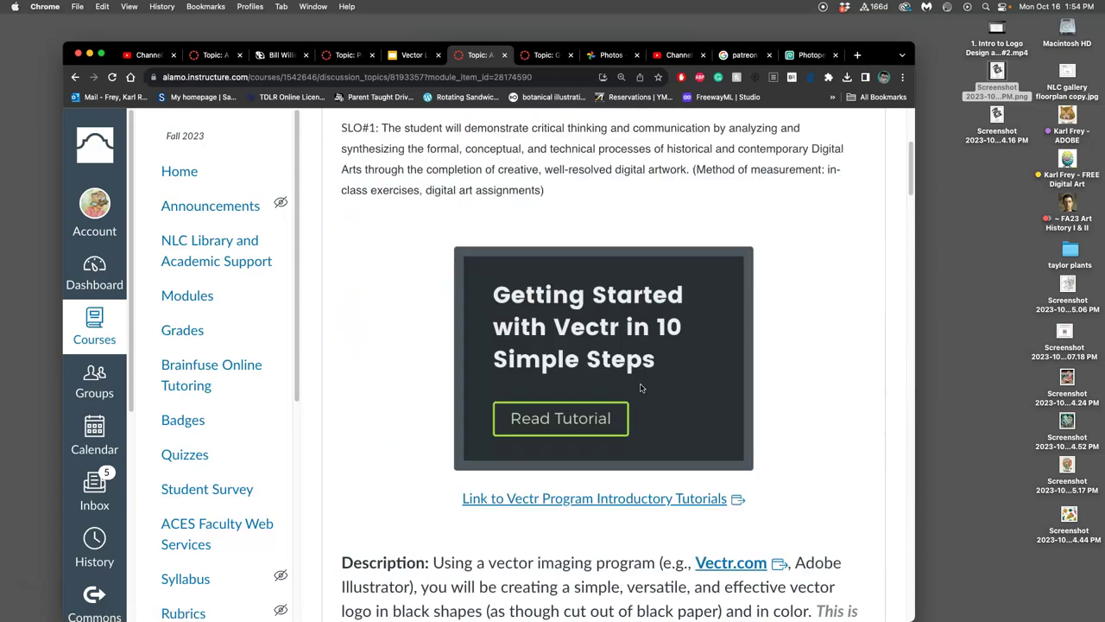
key("super+equal")
key("super+minus")
key("super+minus")
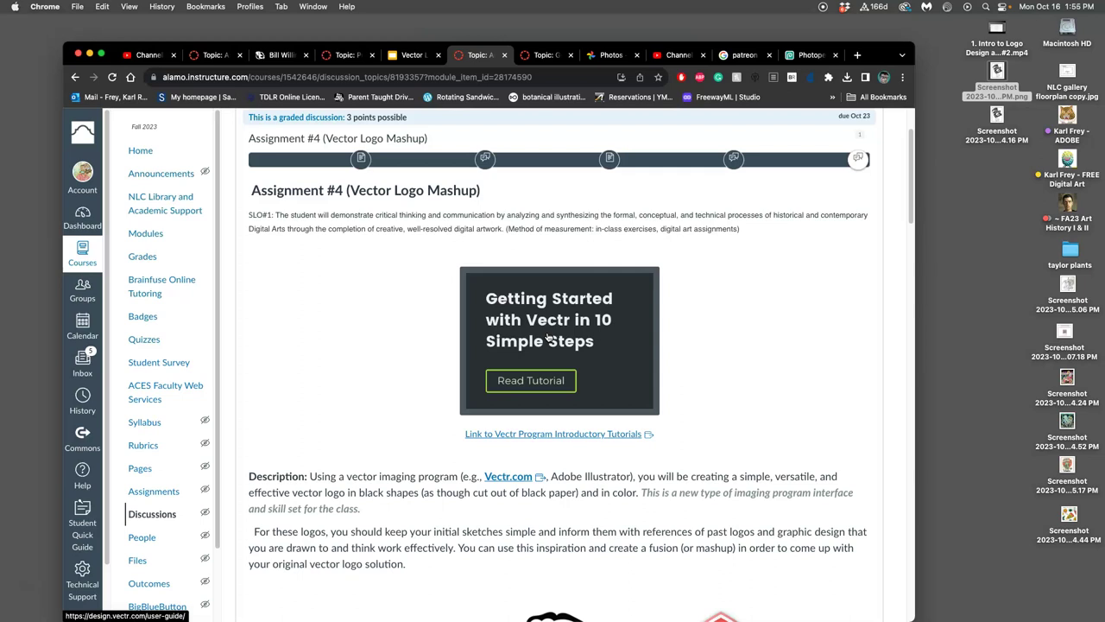
Open the Vectr.com link in a new tab and sign in with a Google account
right_click(506, 477)
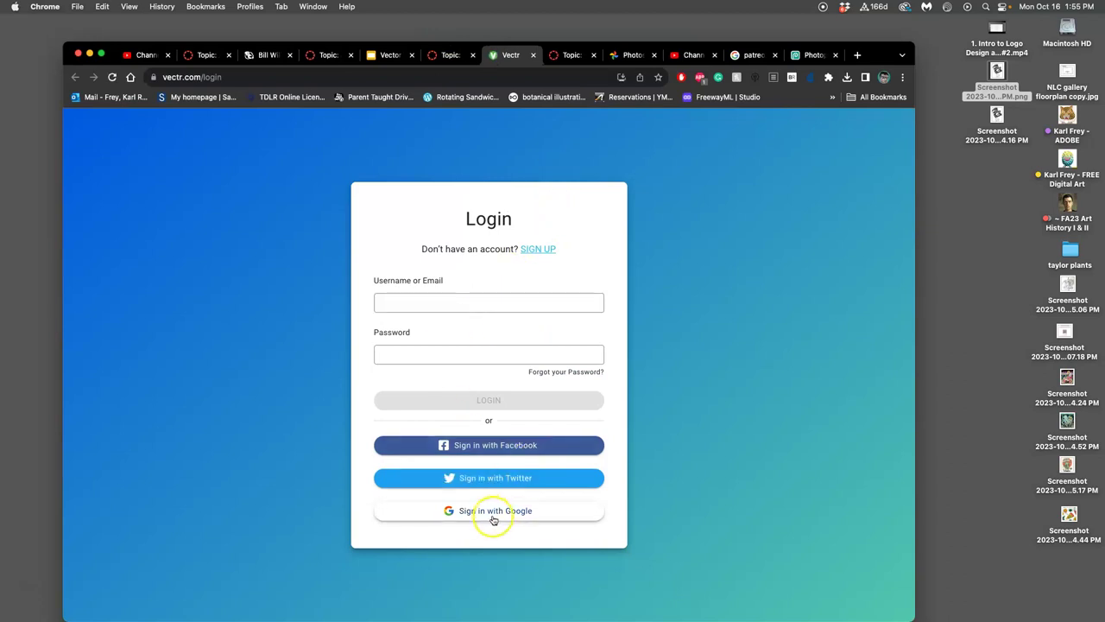
left_click(493, 511)
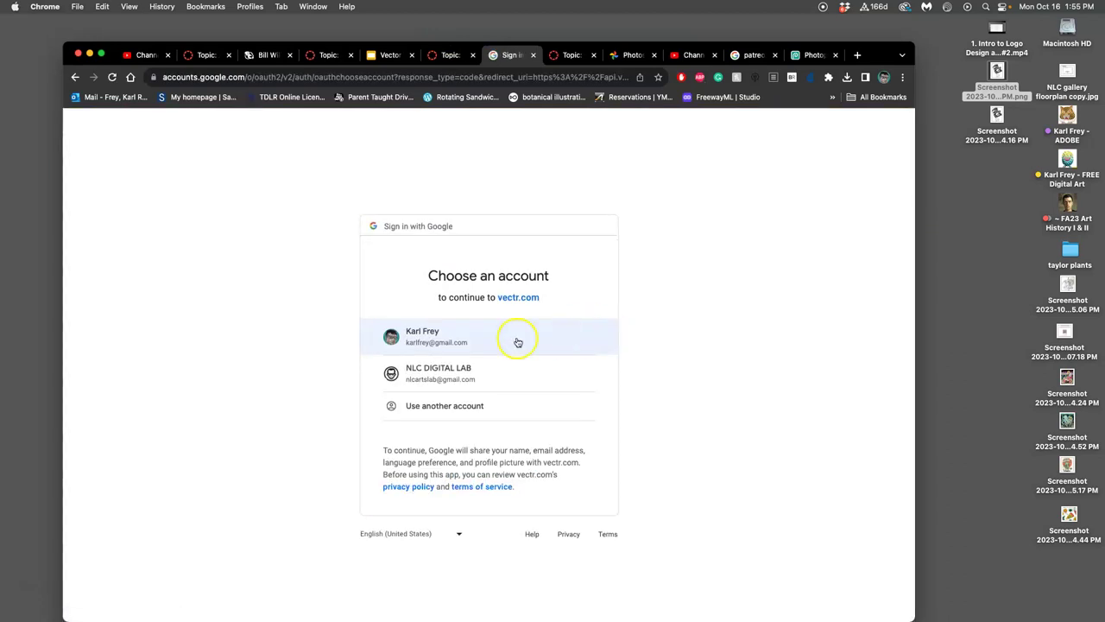
left_click(462, 343)
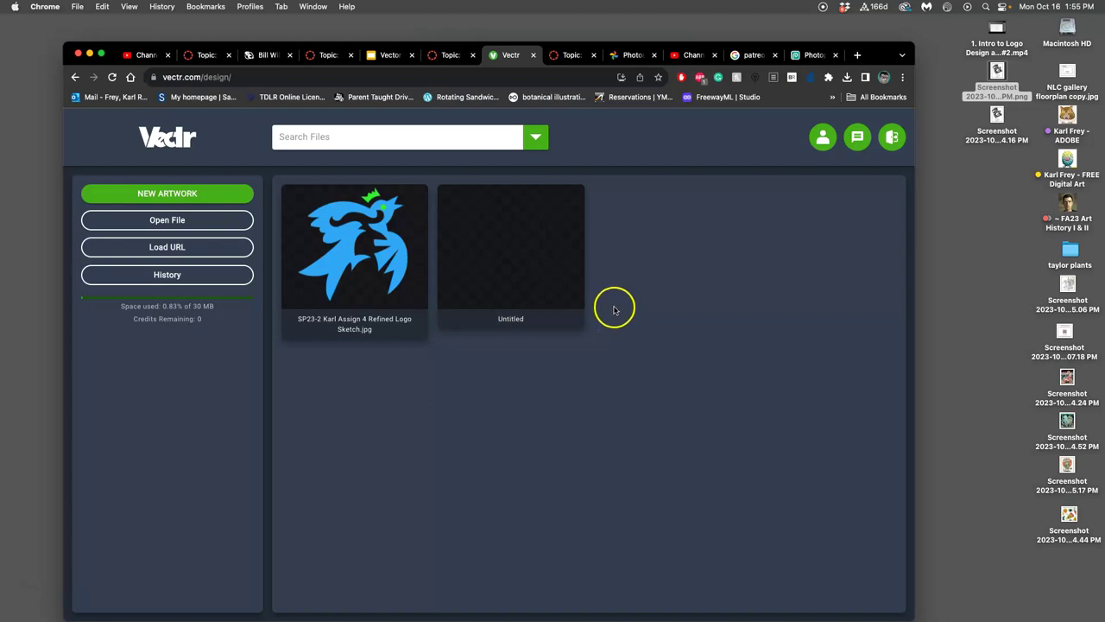
mouse_move(383, 298)
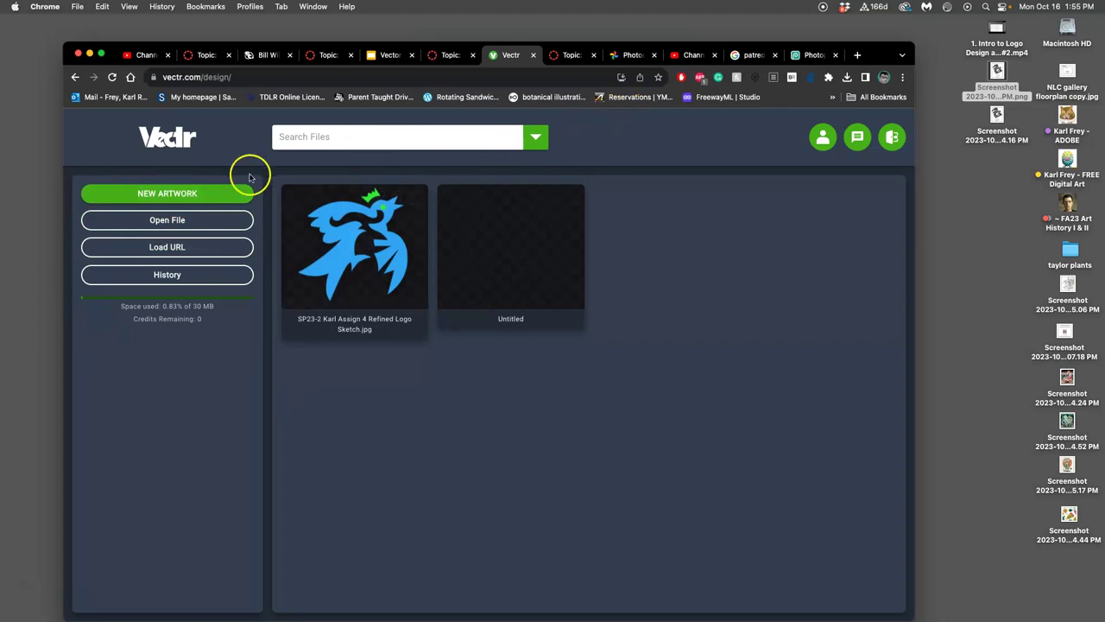
Create a custom 800 × 800 px artwork with FA23-2 prefixed to its file name
left_click(214, 194)
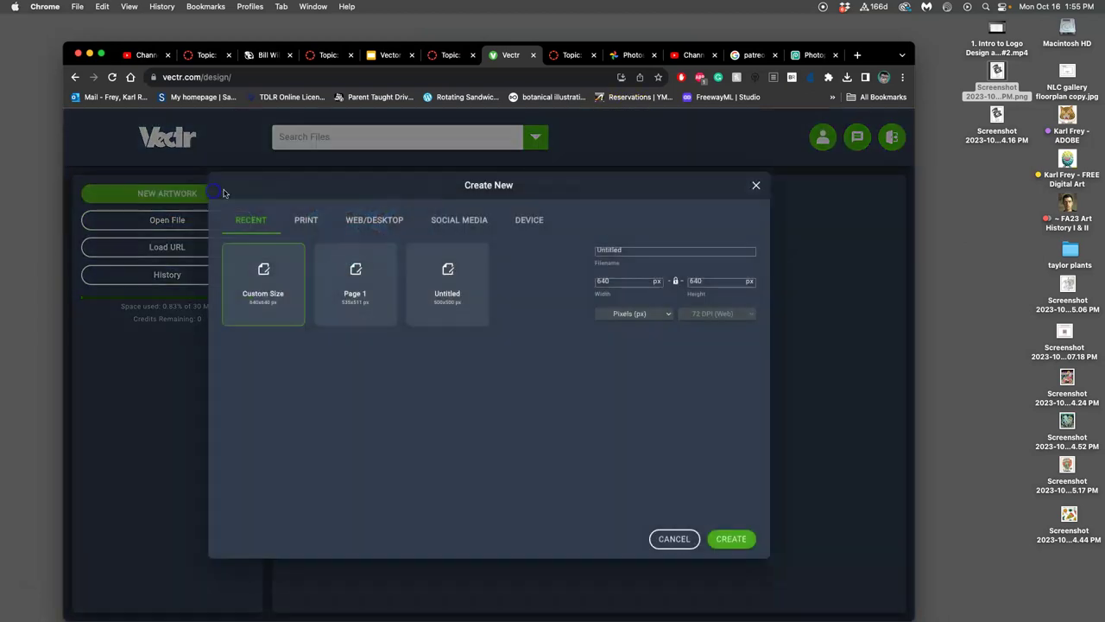
left_click(261, 292)
left_click(619, 283)
type("800")
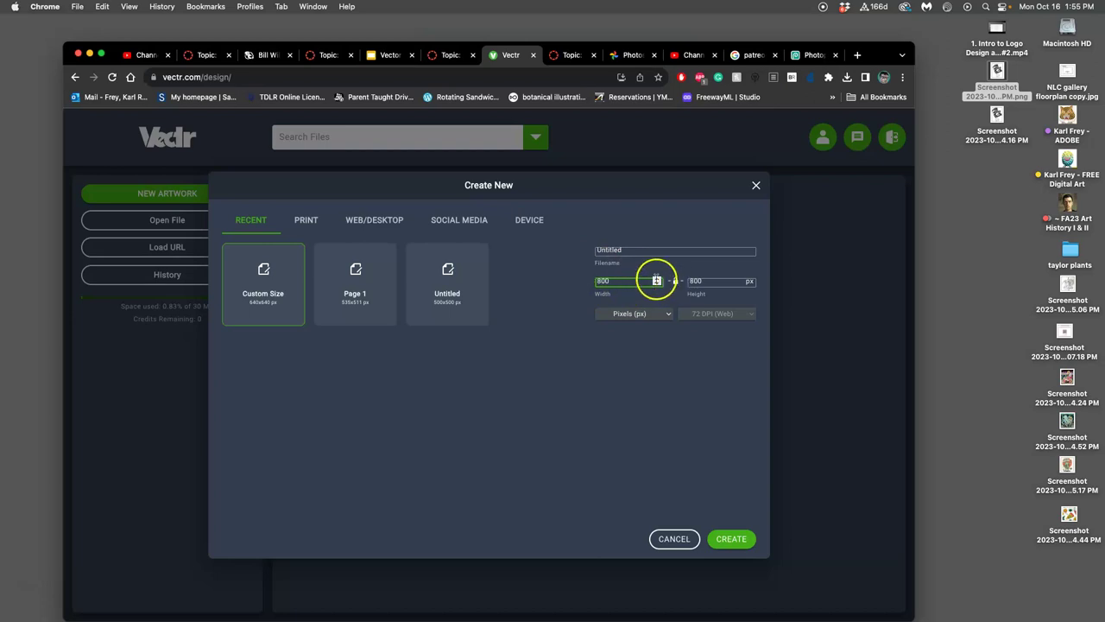
left_click(636, 251)
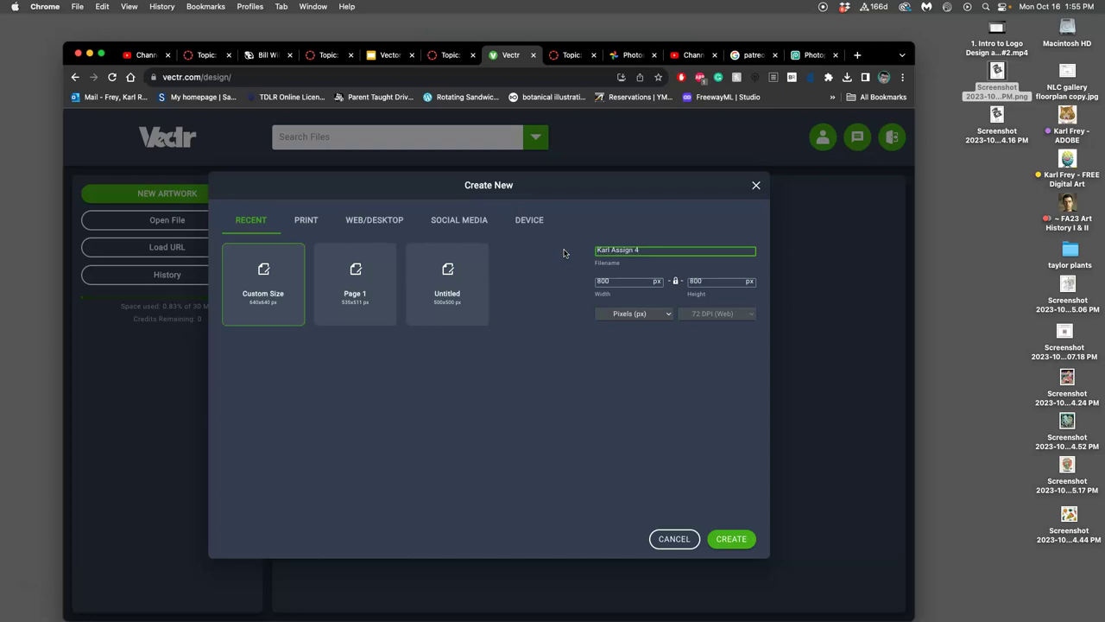
left_click(596, 251)
type("FA23-2")
left_click(665, 250)
left_click(732, 539)
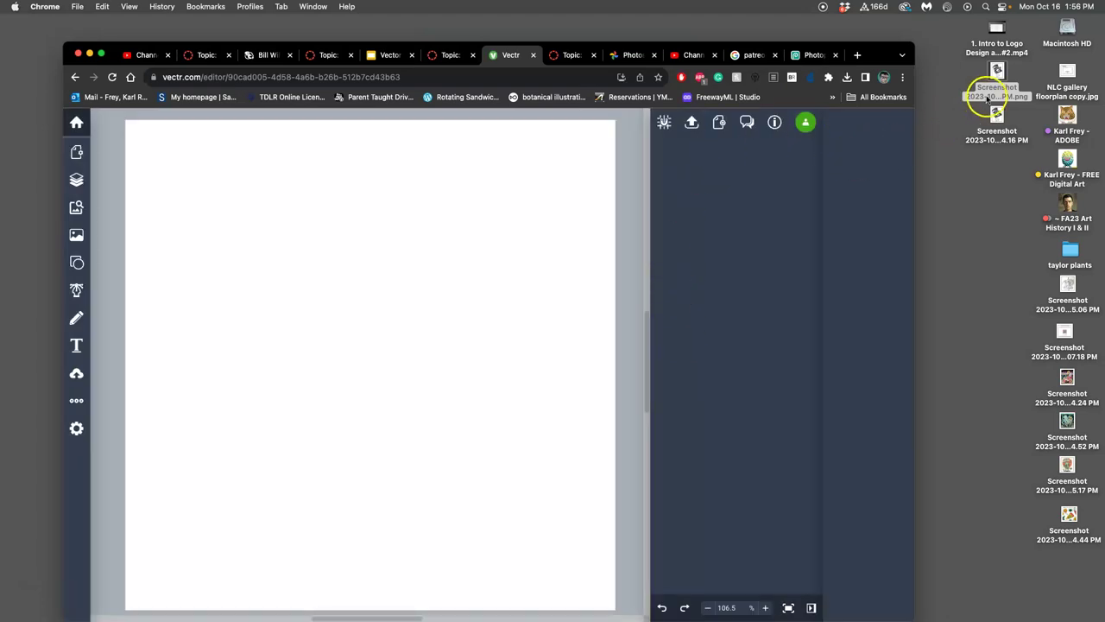
left_click_drag(987, 99, 984, 105)
left_click_drag(994, 106, 1002, 77)
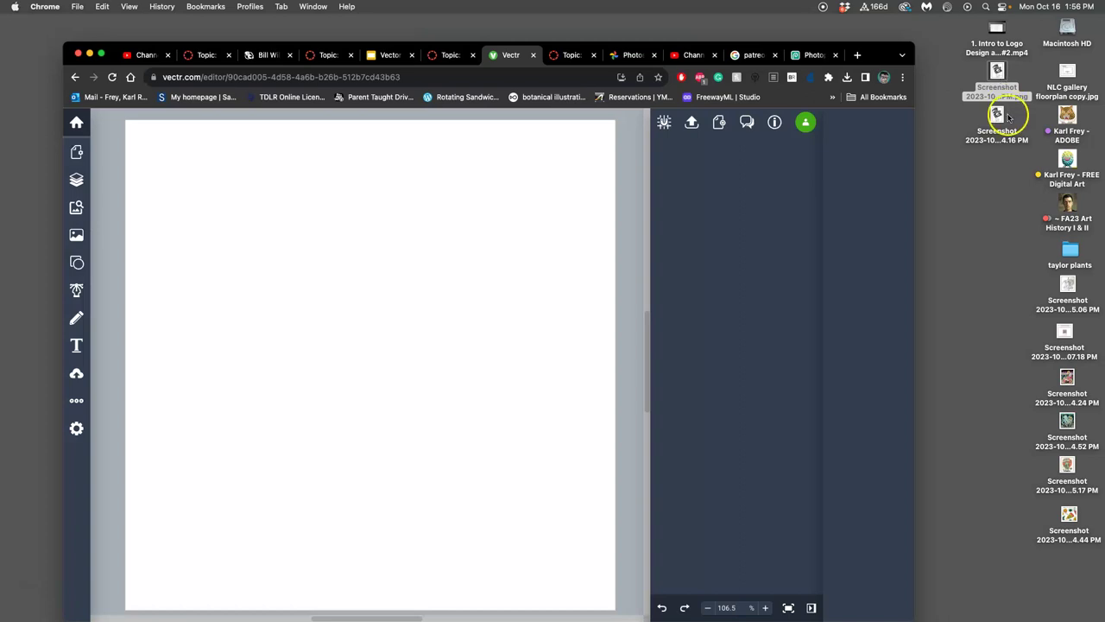
Place the sketch screenshot on the canvas and resize it upright to about 562 × 703 px
left_click_drag(1008, 117, 377, 370)
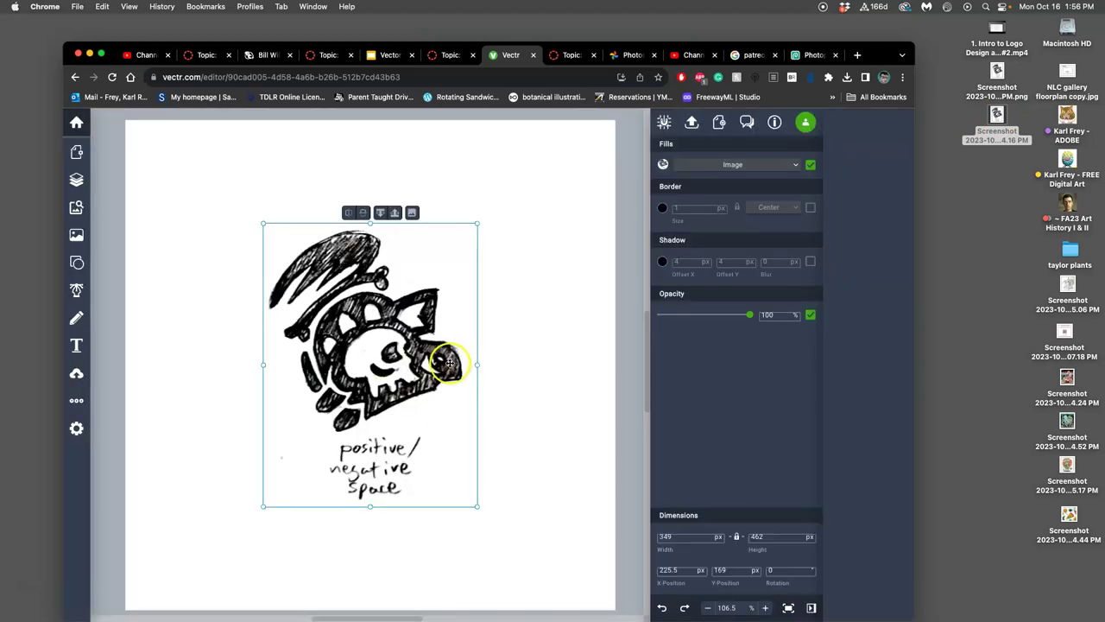
left_click_drag(477, 222, 558, 165)
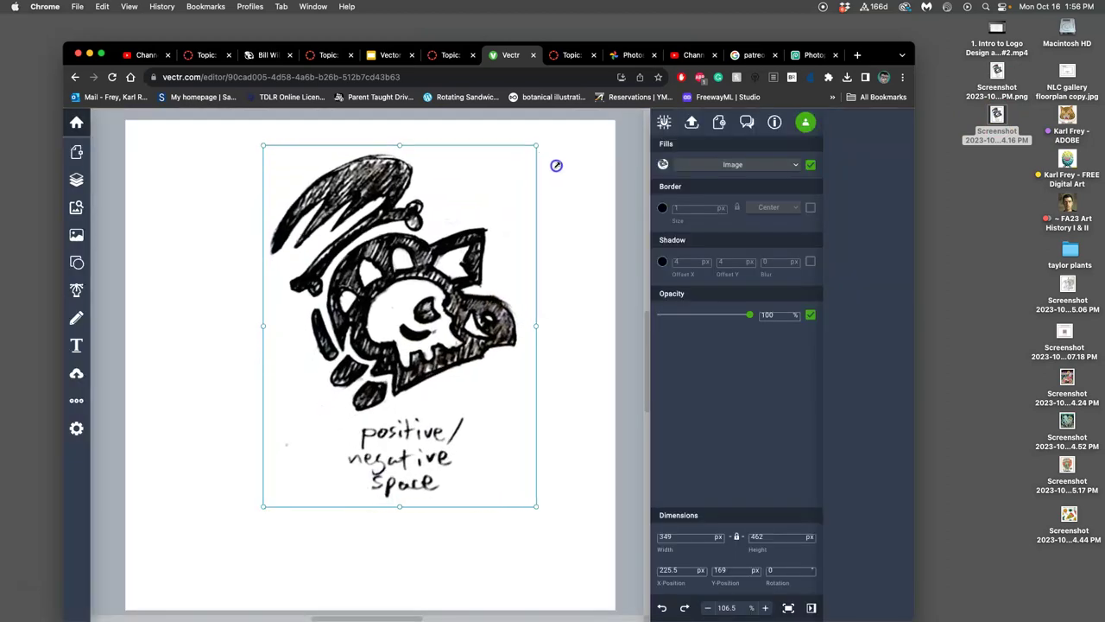
left_click_drag(264, 509, 208, 578)
left_click_drag(208, 363, 185, 363)
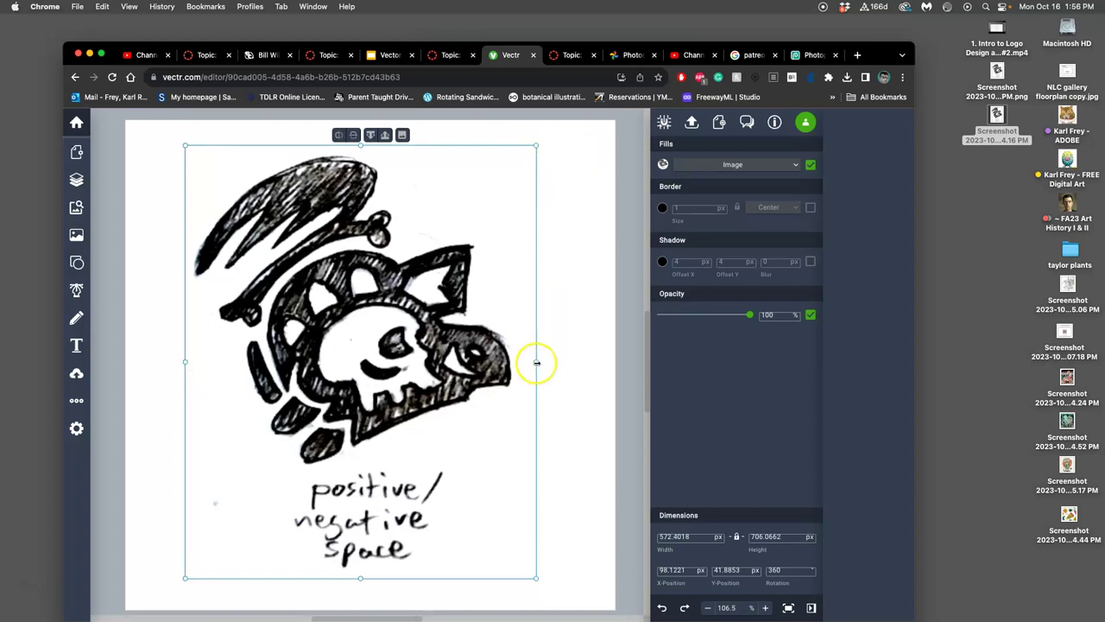
left_click_drag(536, 362, 533, 363)
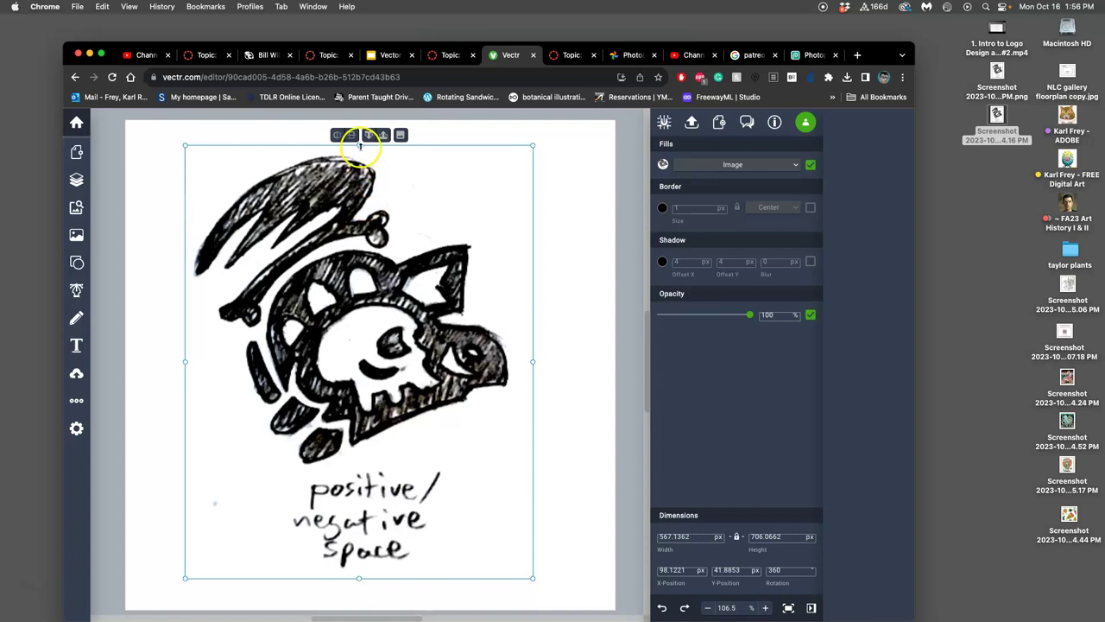
left_click_drag(360, 145, 362, 147)
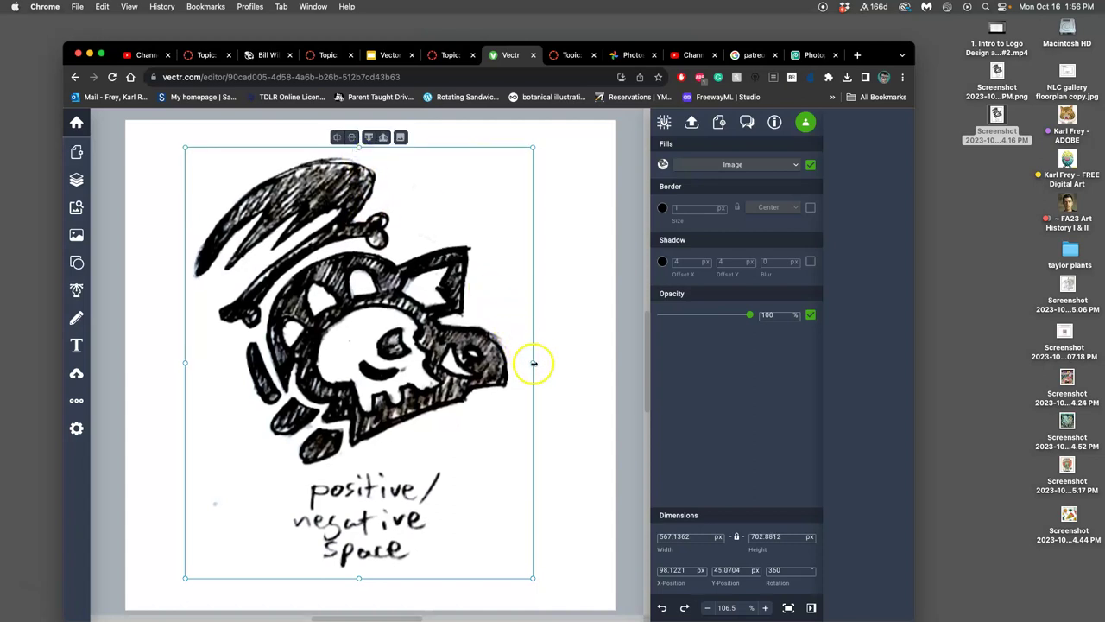
left_click_drag(533, 362, 530, 362)
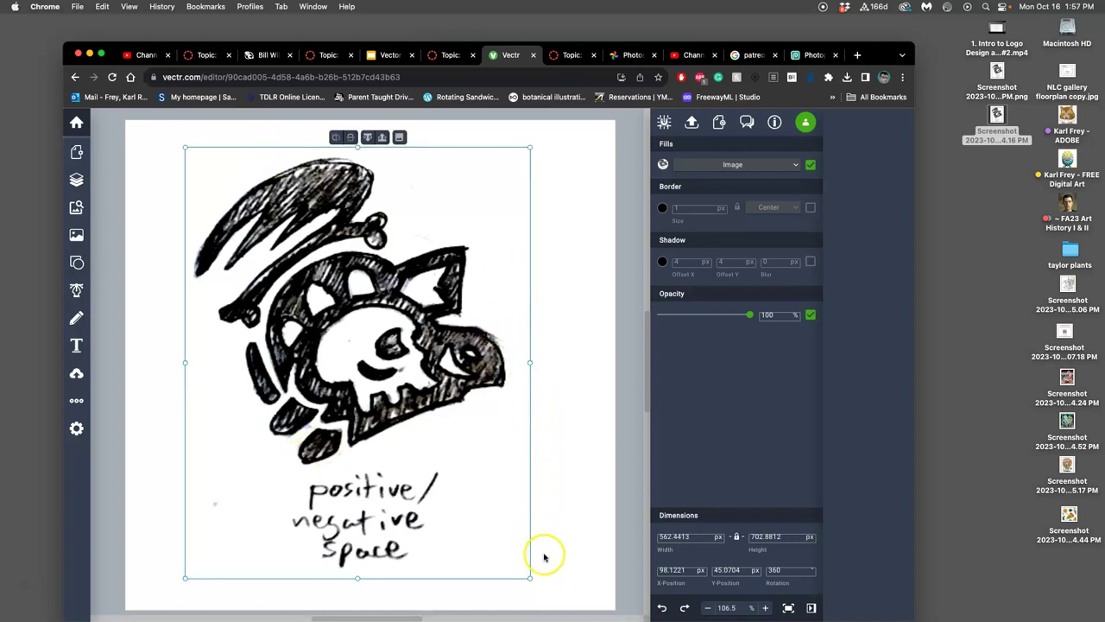
left_click(539, 590)
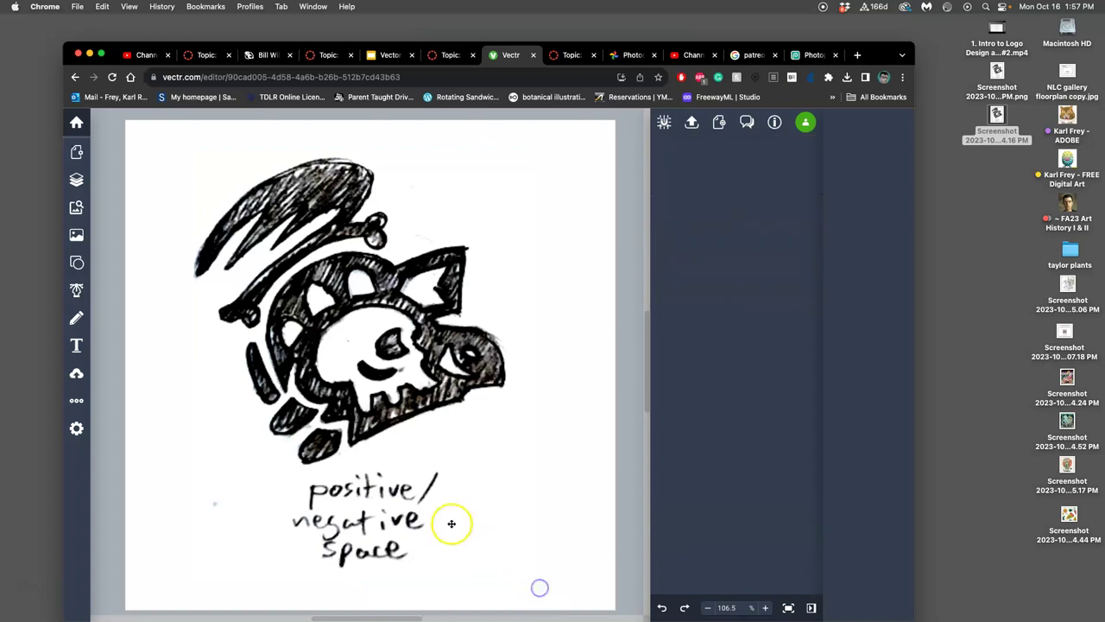
mouse_move(500, 553)
left_mouse_down()
mouse_move(546, 571)
mouse_move(496, 584)
mouse_move(395, 572)
mouse_move(345, 536)
mouse_move(443, 552)
mouse_move(523, 528)
mouse_move(496, 538)
left_mouse_up()
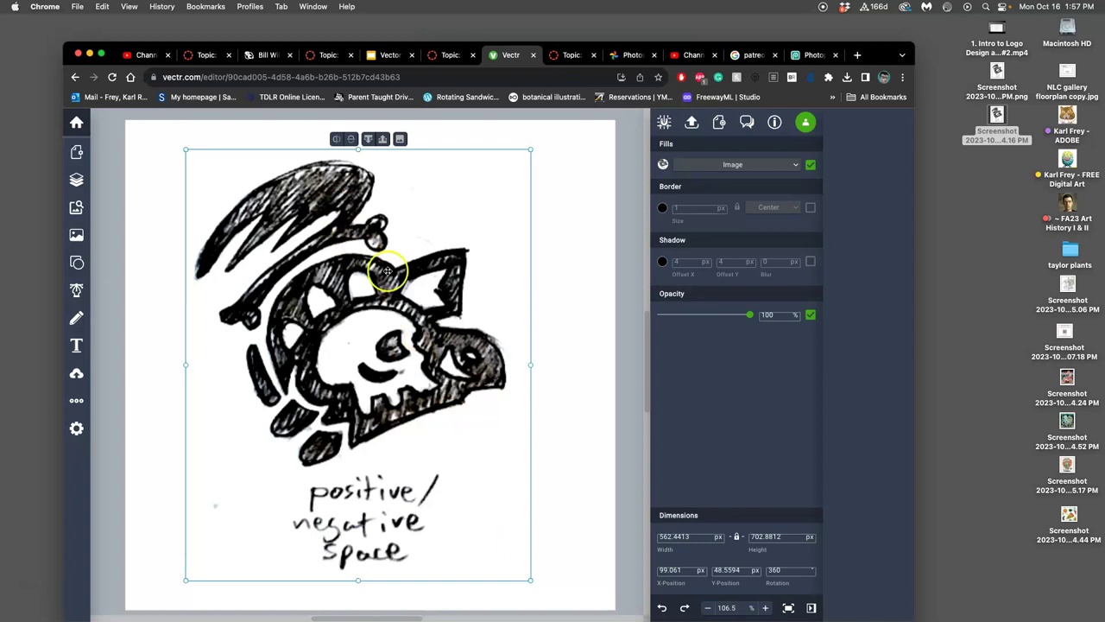
left_click(551, 328)
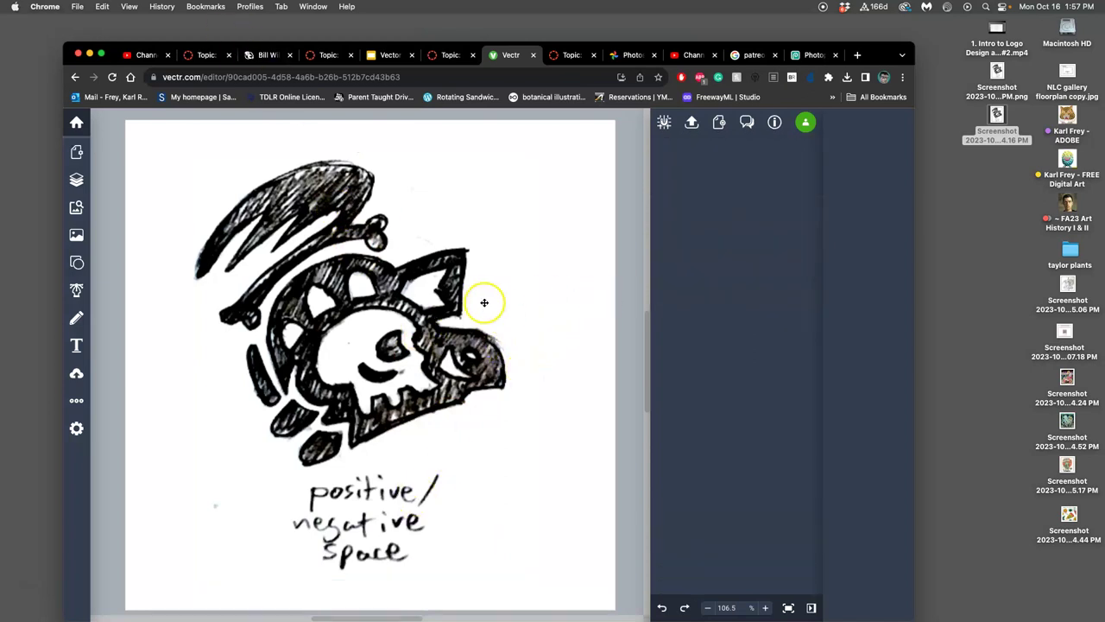
In the Canvas discussion, scroll to the instructor's Day of the Dead post and choose Edit from its ⋮ menu
left_click(448, 55)
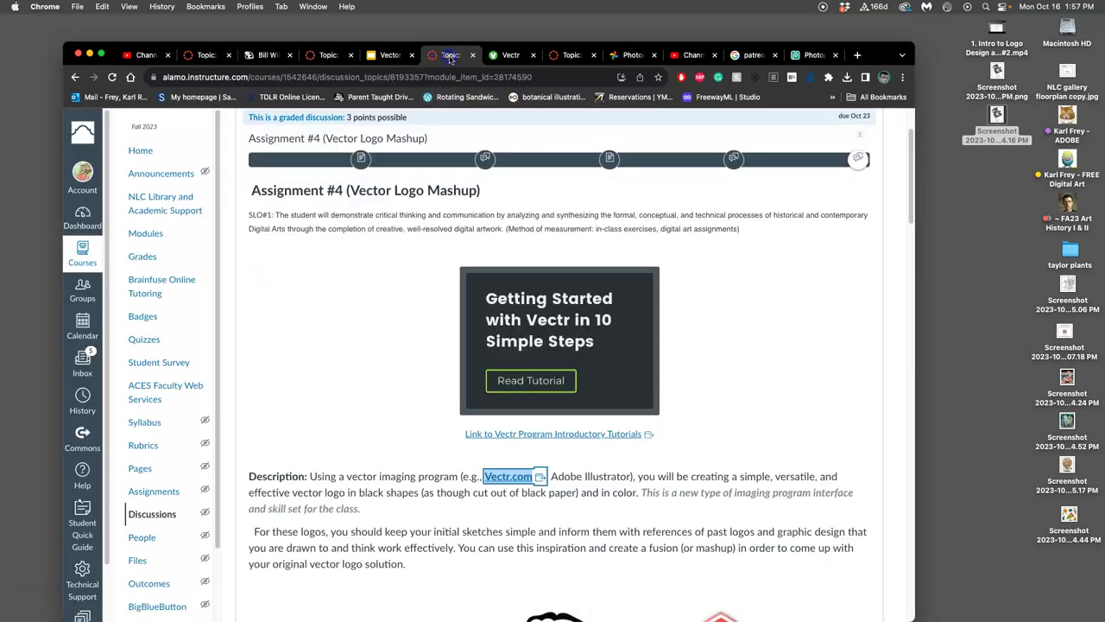
scroll(557, 257, "down", 4)
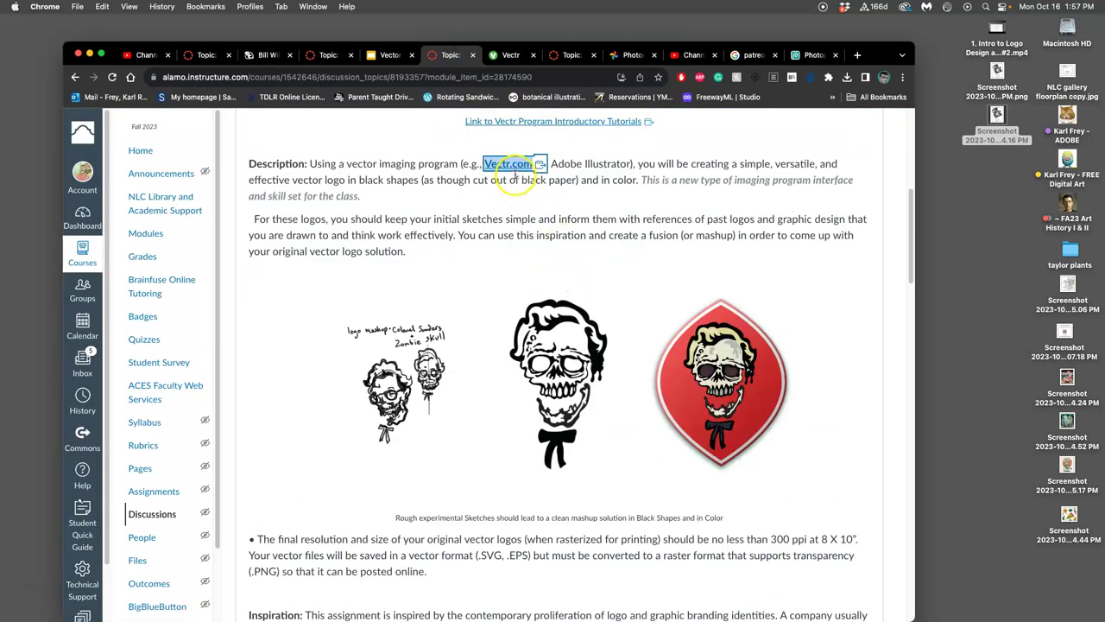
left_click(509, 55)
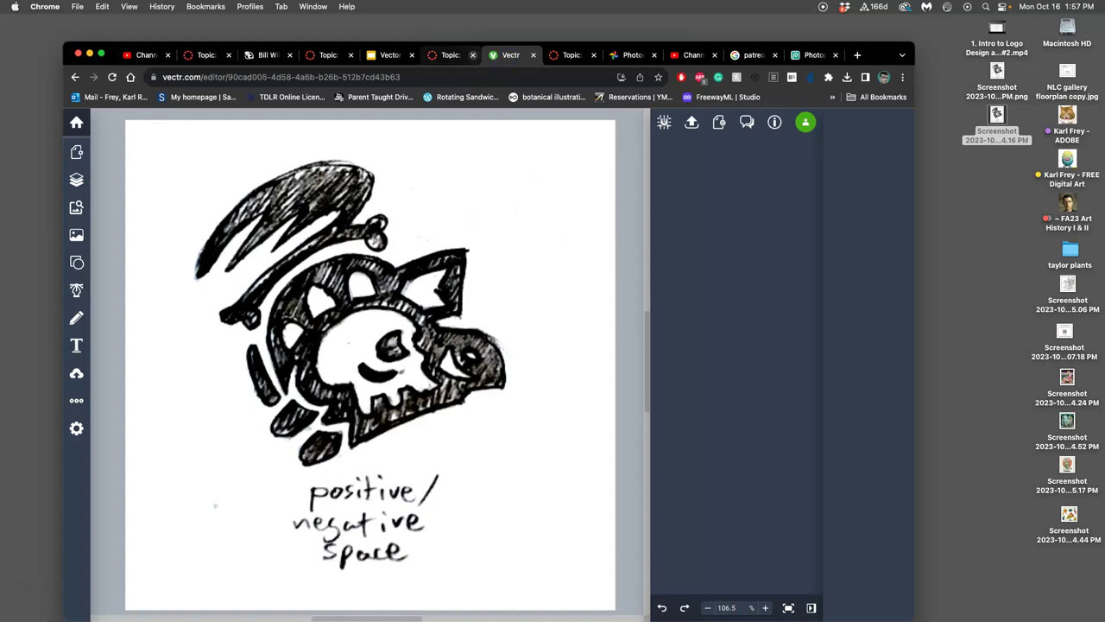
left_click(451, 55)
scroll(602, 333, "down", 10)
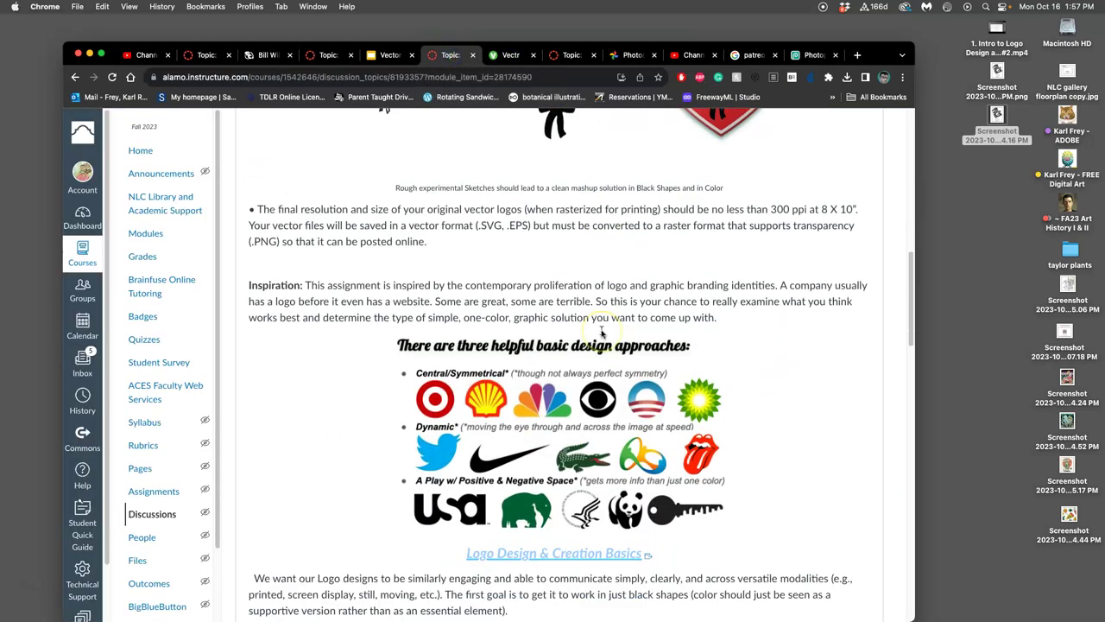
scroll(601, 333, "down", 10)
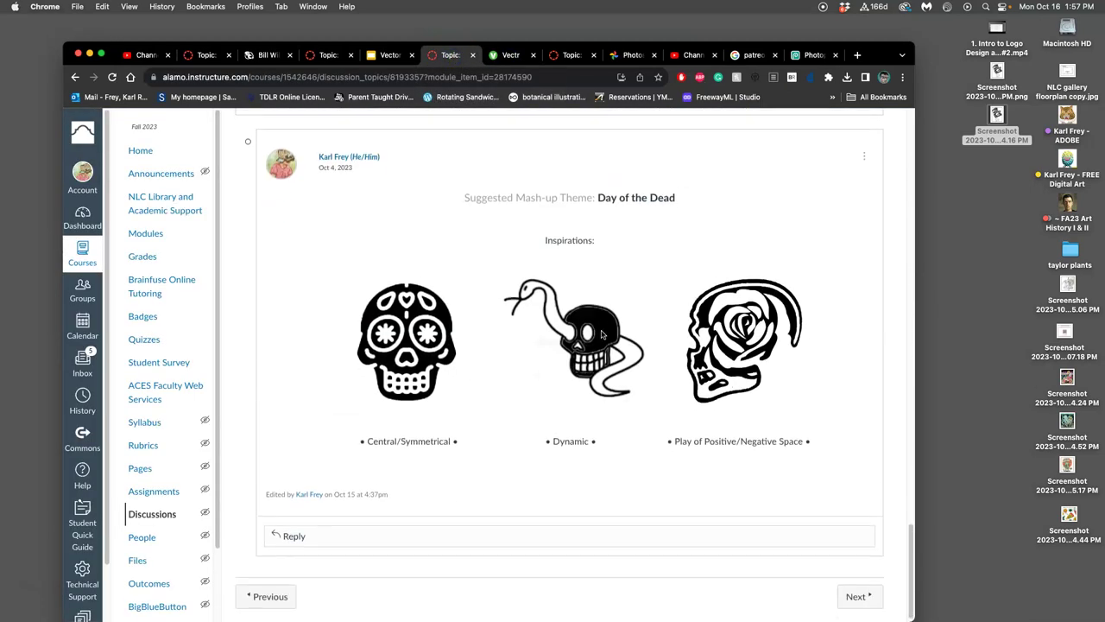
left_click(606, 272)
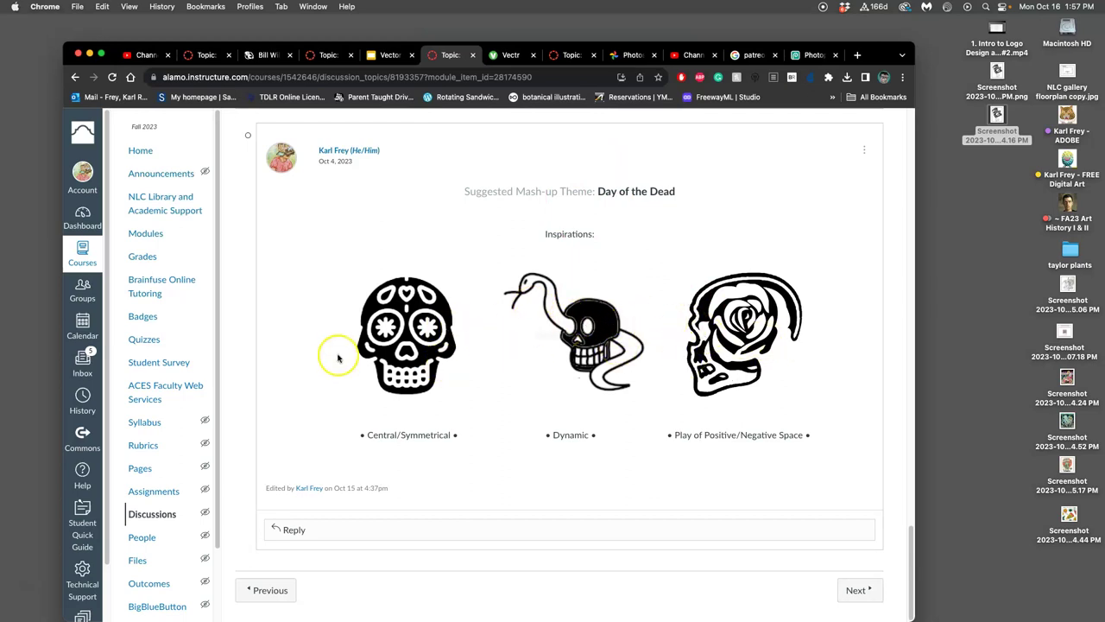
left_click(864, 150)
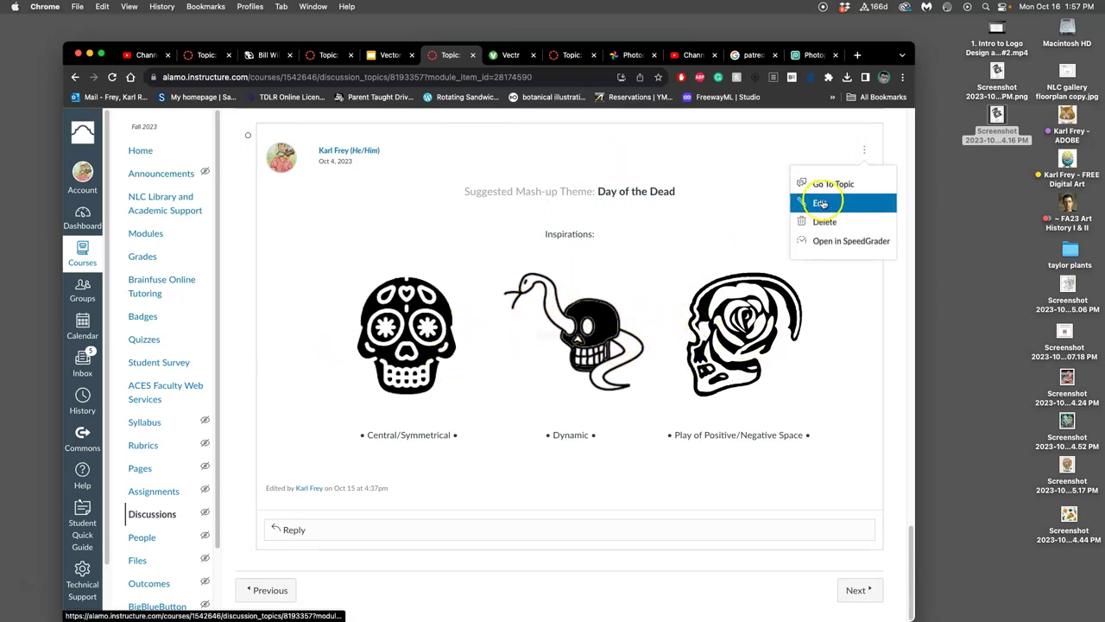
left_click(848, 198)
Extend the caption with 'campus mascot with The Day of the Deada Sugar Skull)' and start a new line
scroll(656, 436, "down", 3)
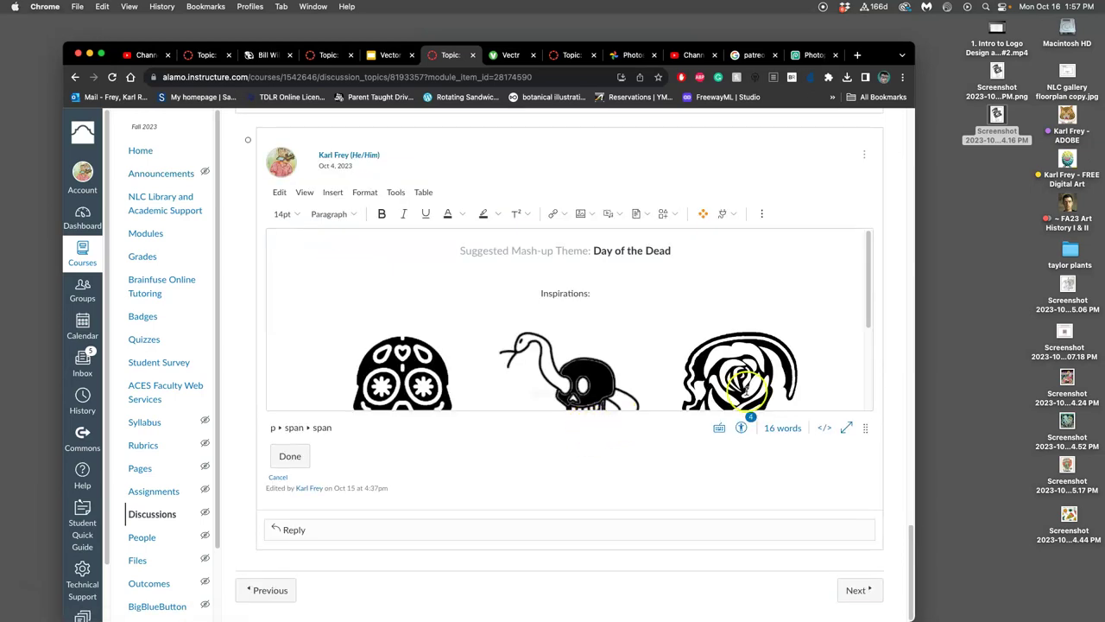
scroll(805, 377, "down", 2)
scroll(805, 378, "down", 2)
left_click(829, 352)
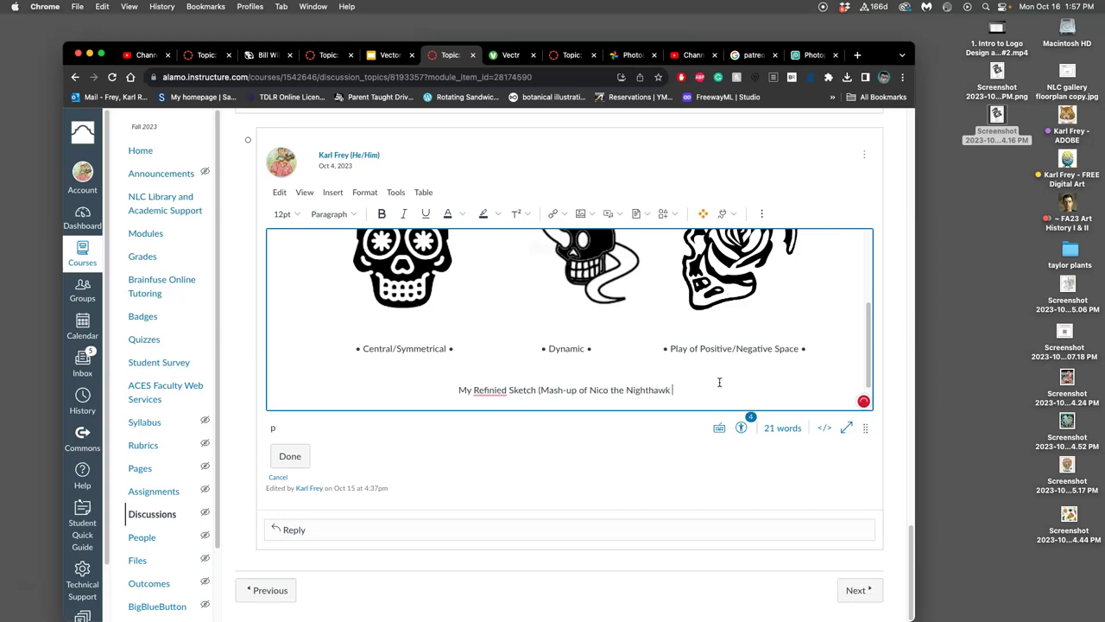
type("campus mascot")
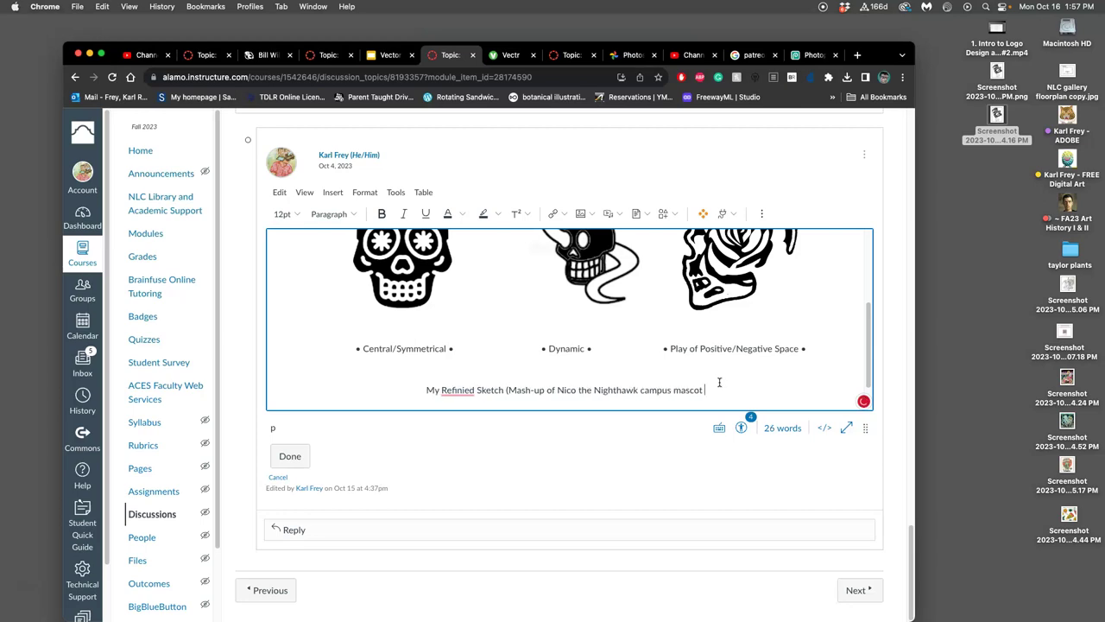
type(" with")
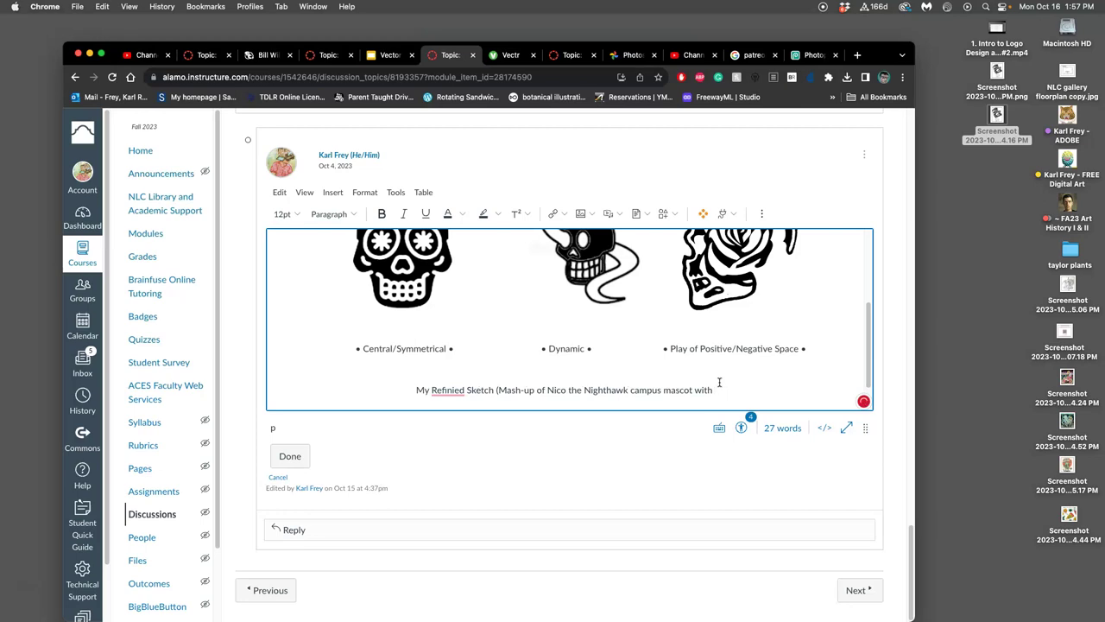
type(" The Day of")
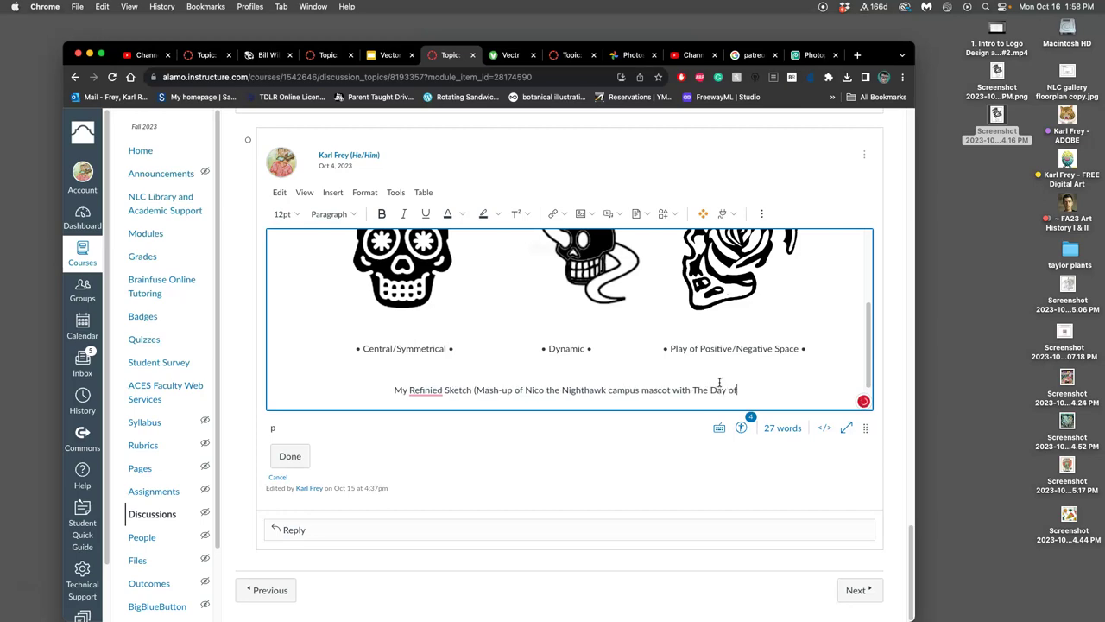
type(" the Dead")
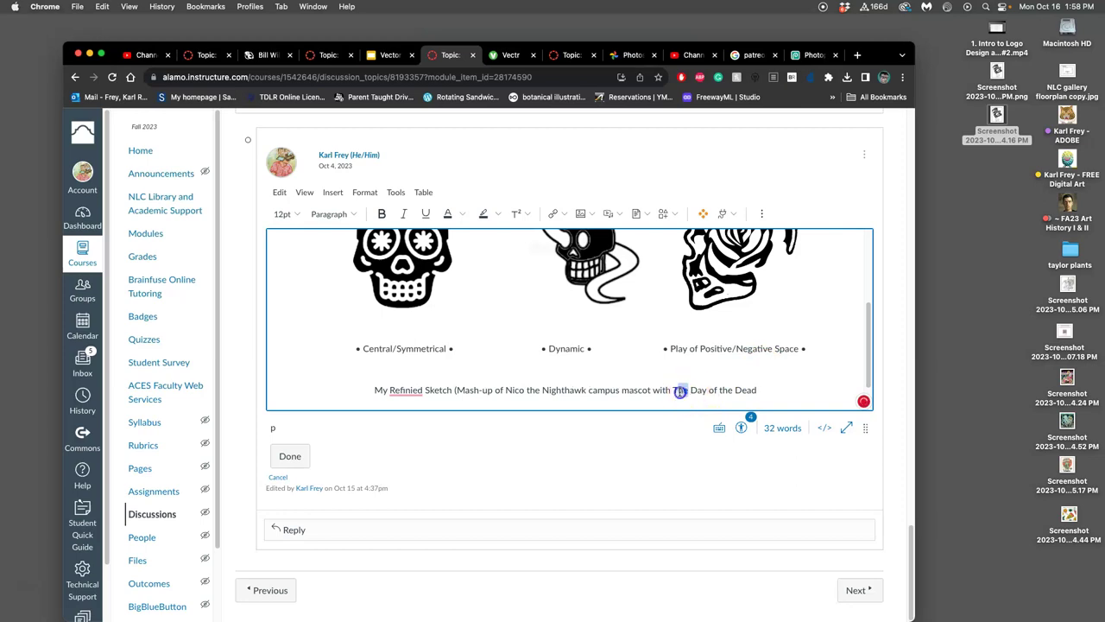
type("a")
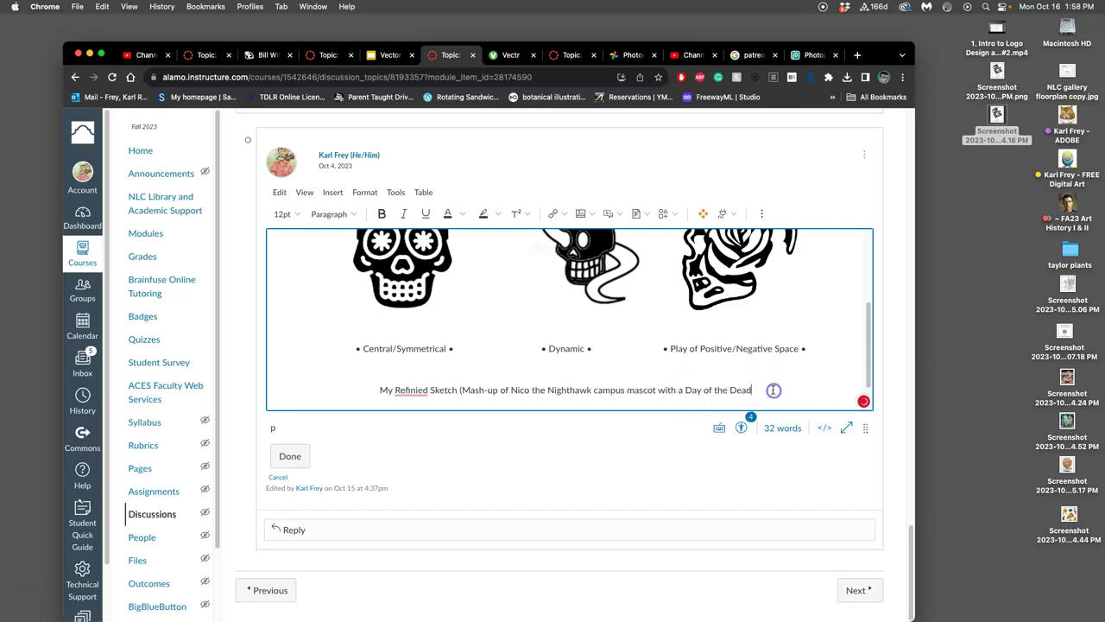
type(" Sugar ")
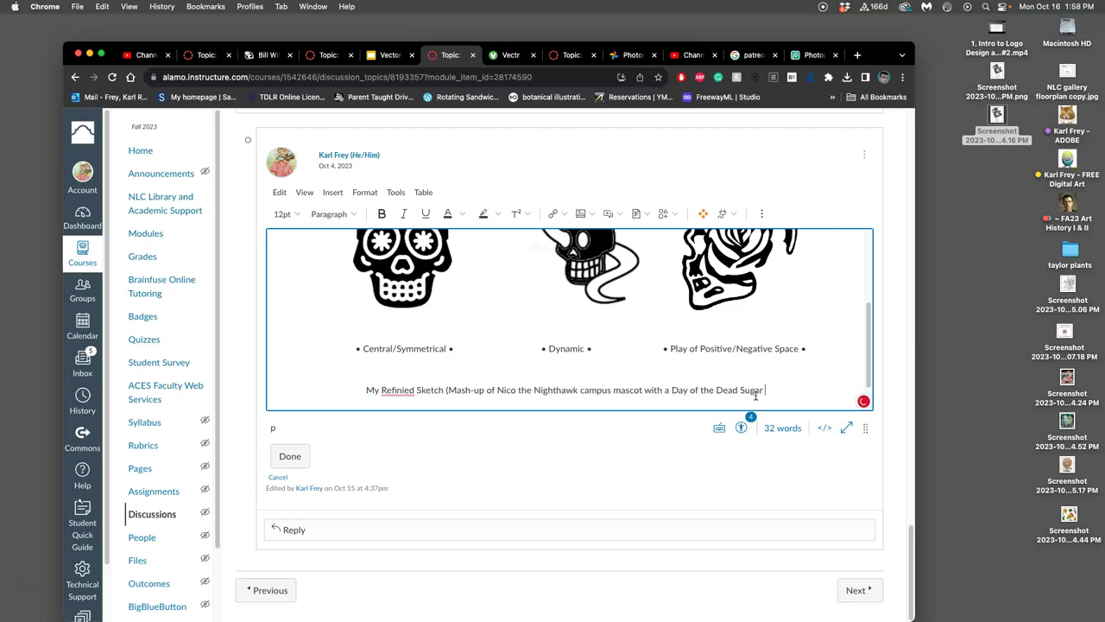
type("Skull")
left_click(748, 396)
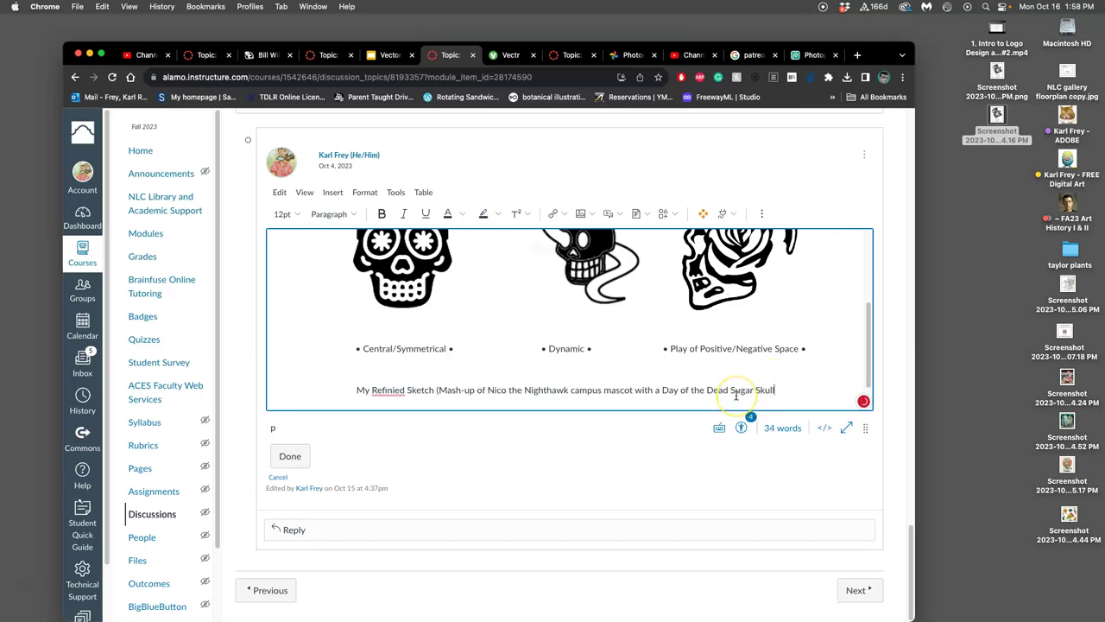
type(")")
key("Return")
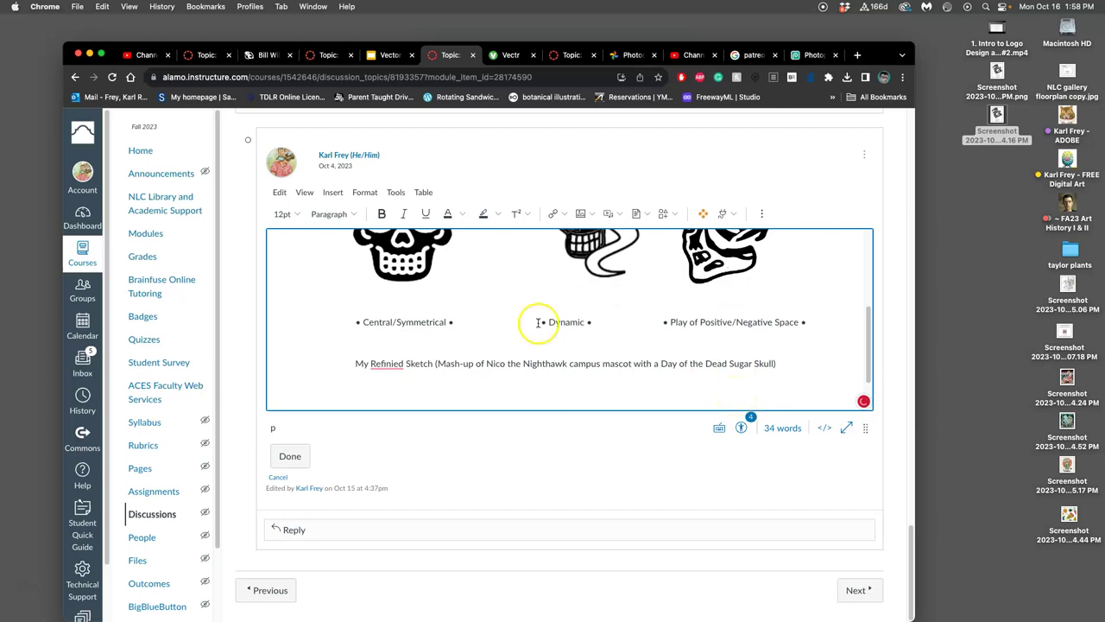
Correct the misspelled 'Refinied' to 'Refined' and return to the empty line below
right_click(386, 364)
left_click(393, 397)
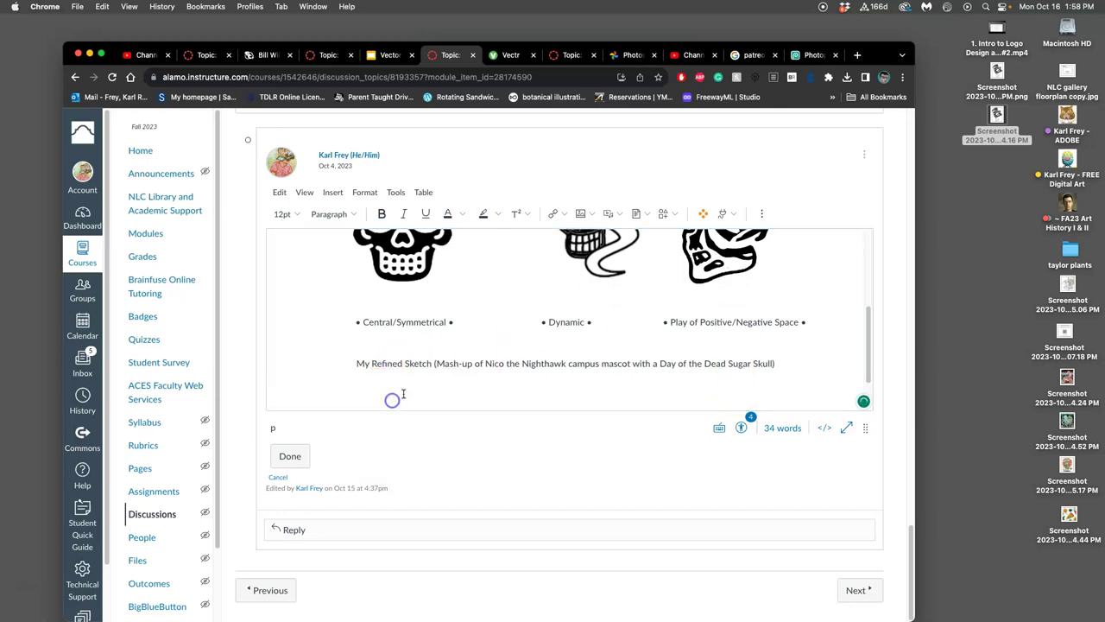
left_click(537, 389)
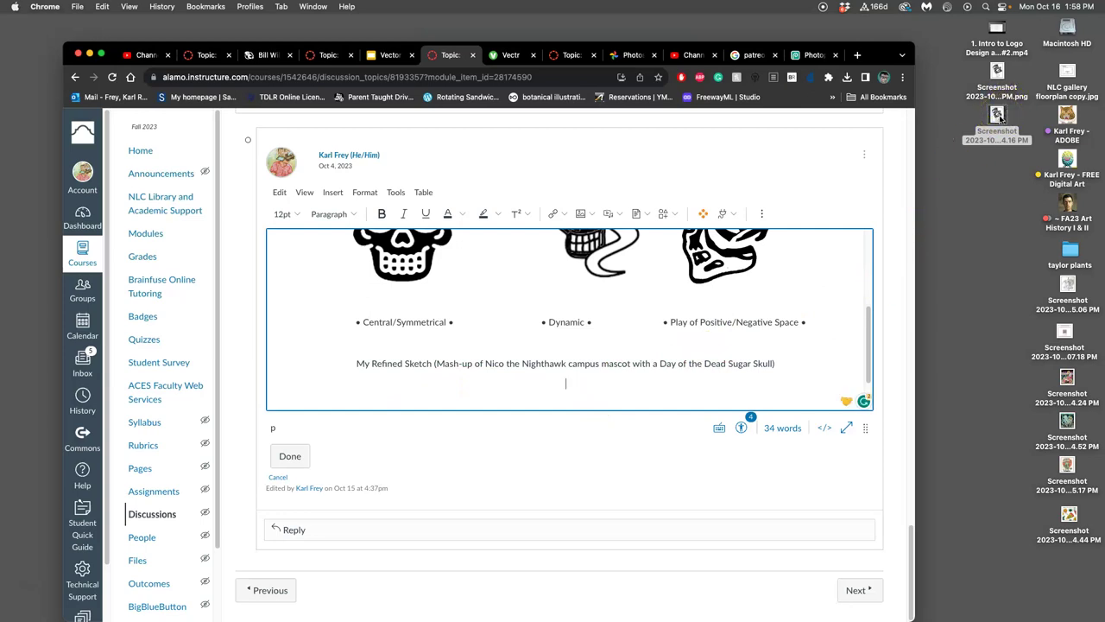
Insert the sketch screenshot below the caption and resize it narrower with its corner handle
left_click_drag(999, 118, 592, 393)
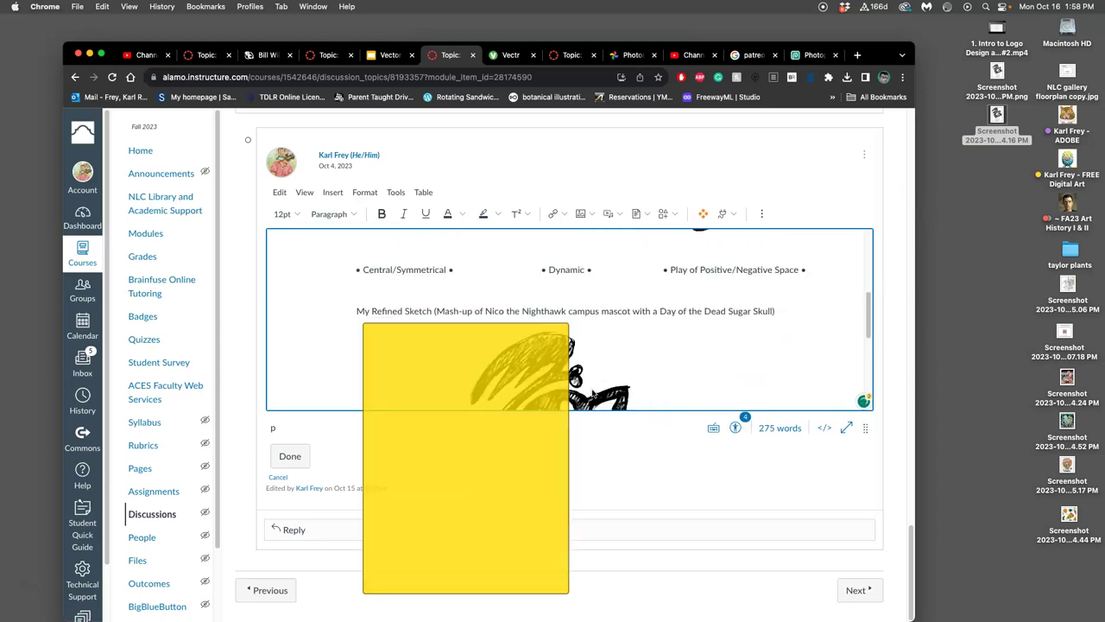
left_click(662, 371)
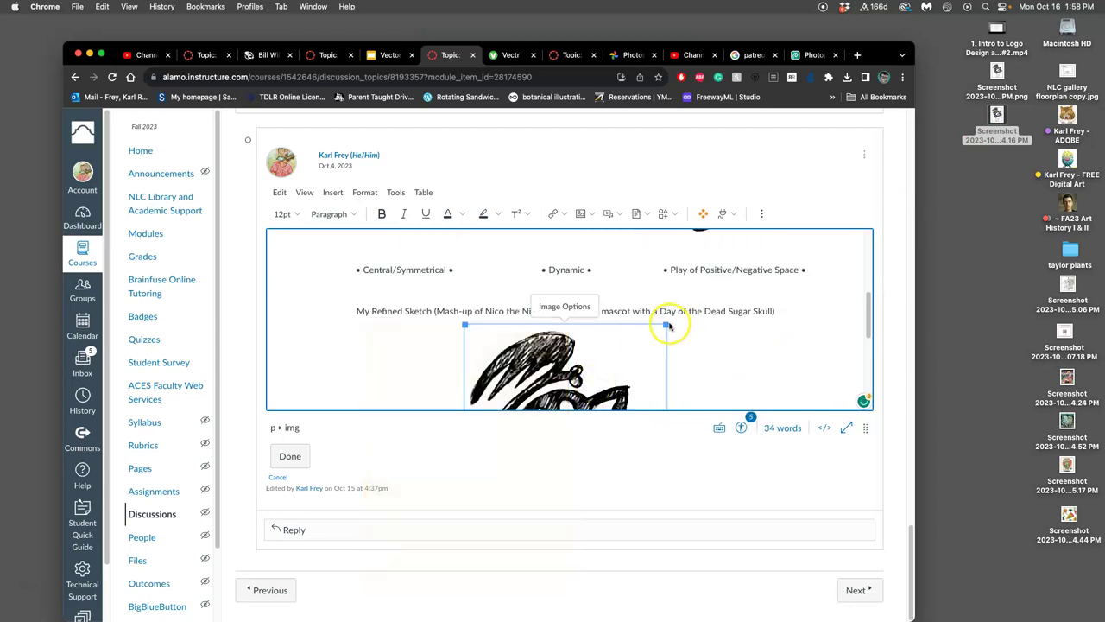
mouse_move(666, 324)
left_mouse_down()
mouse_move(637, 335)
mouse_move(640, 326)
left_mouse_up()
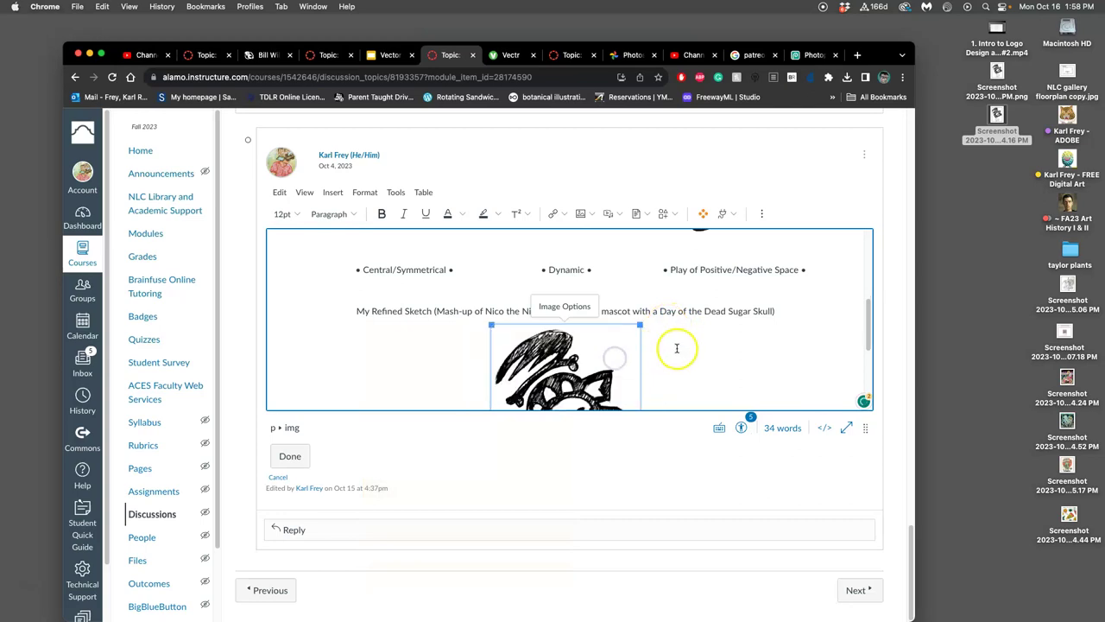
scroll(677, 346, "down", 1)
scroll(677, 346, "down", 4)
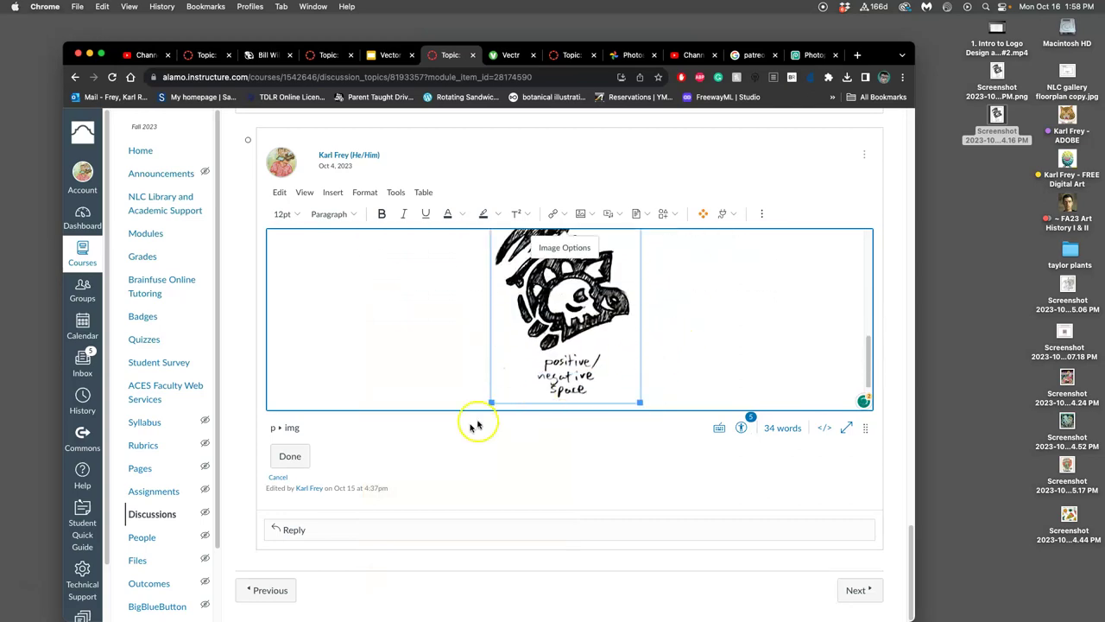
Save the edited post and scroll through the discussion to the past student example
left_click(306, 466)
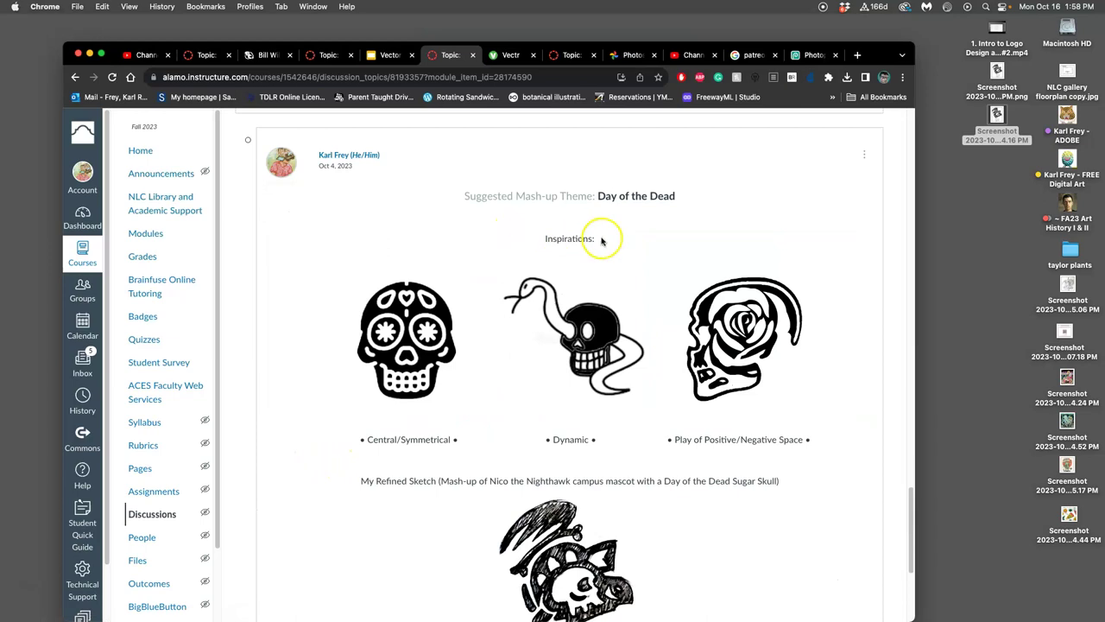
scroll(600, 239, "down", 2)
scroll(602, 240, "down", 1)
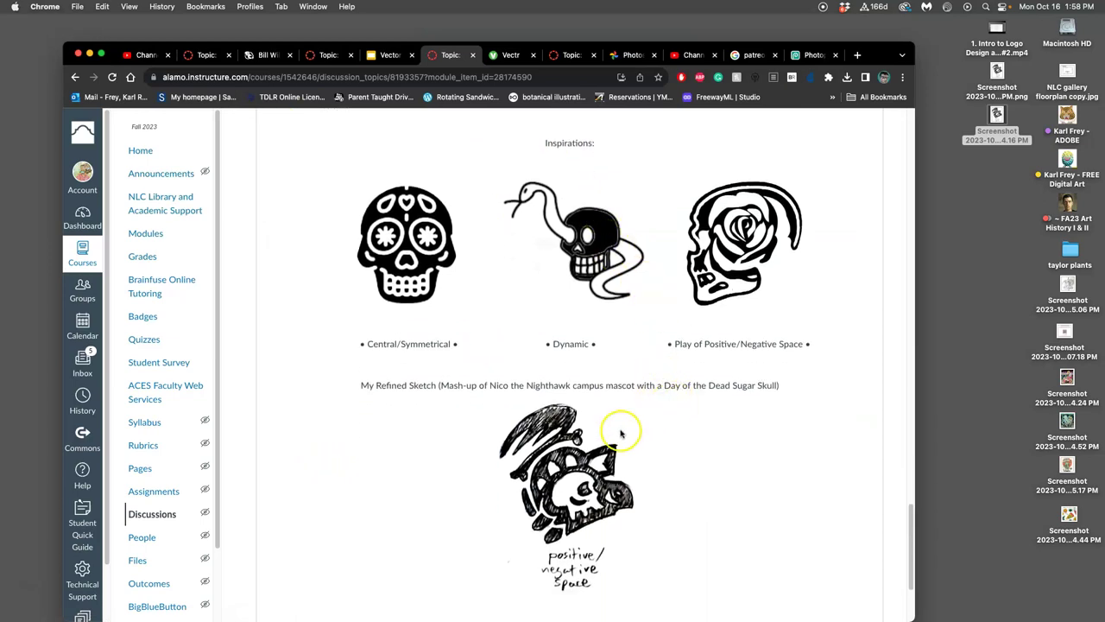
scroll(622, 428, "down", 1)
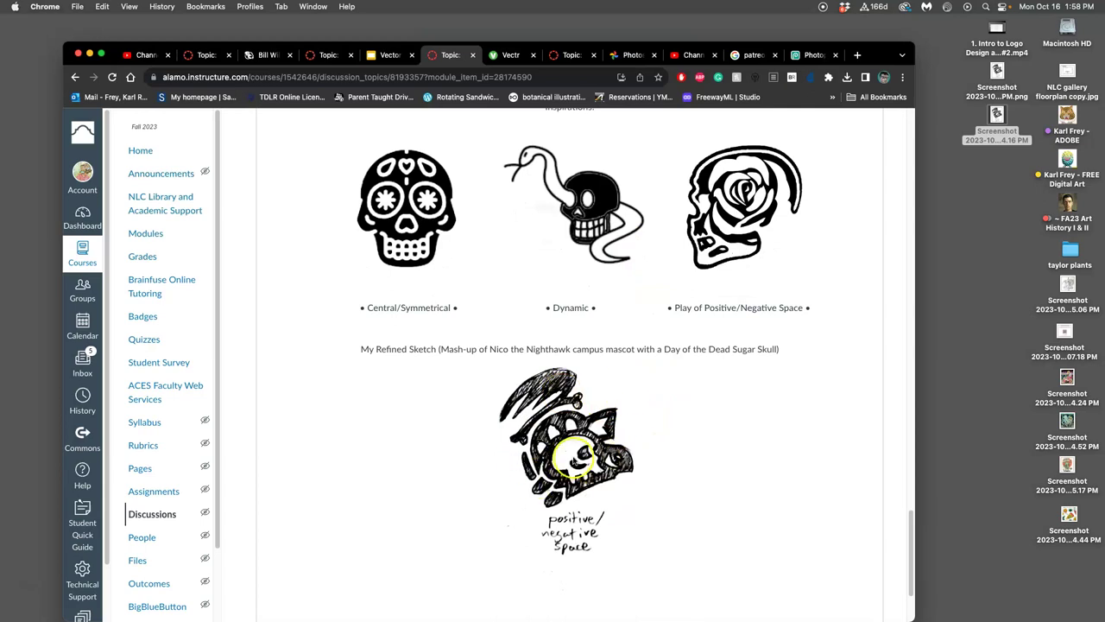
scroll(596, 462, "down", 1)
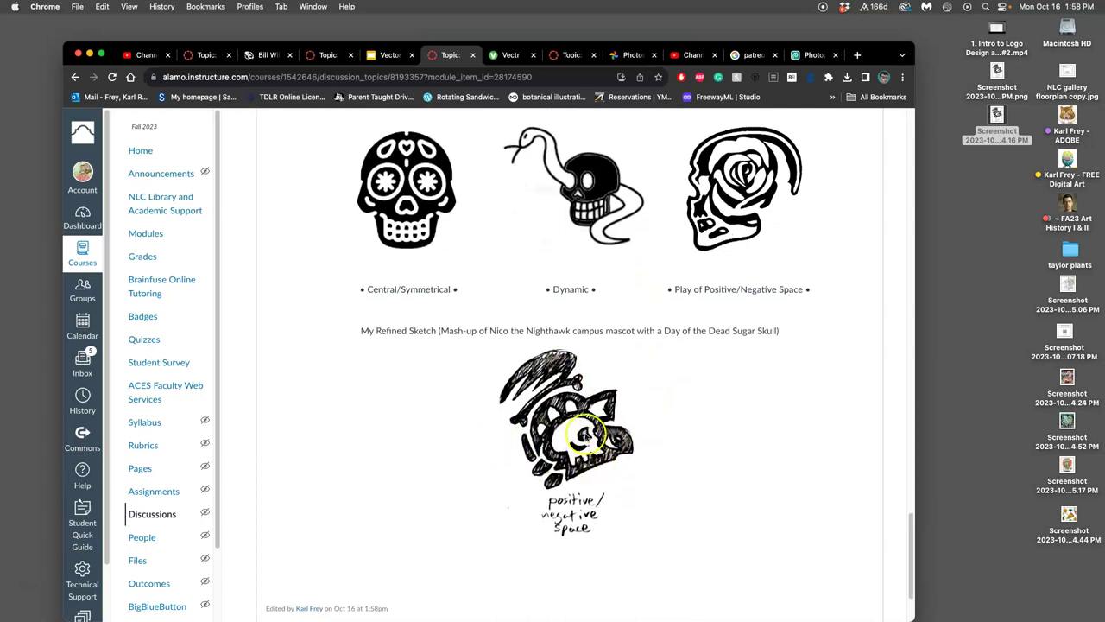
scroll(587, 458, "down", 2)
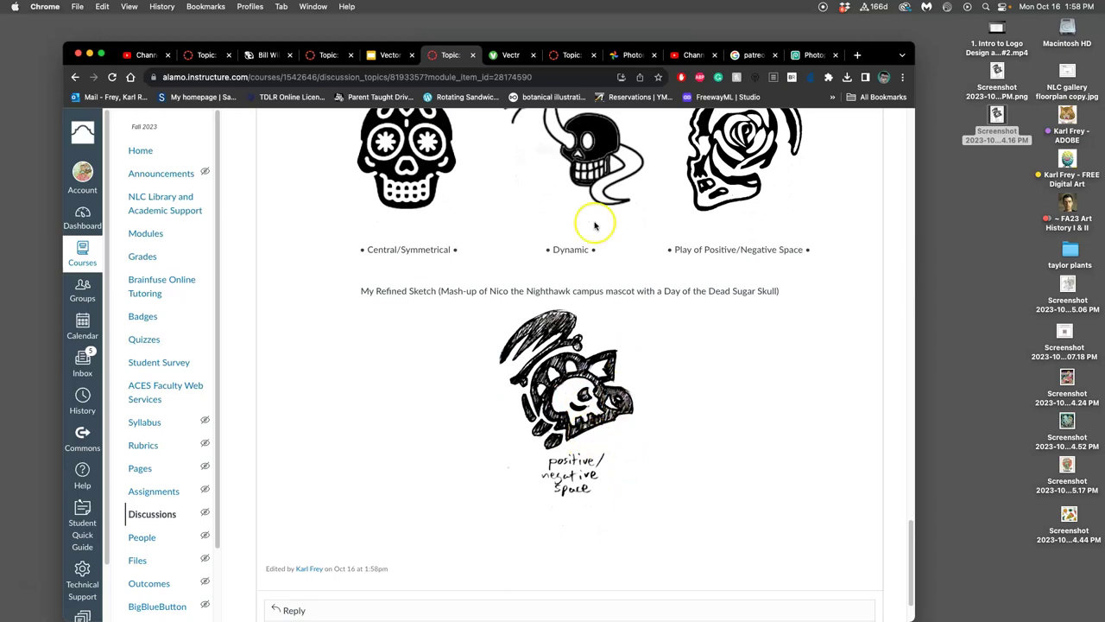
scroll(535, 189, "up", 15)
scroll(539, 188, "down", 10)
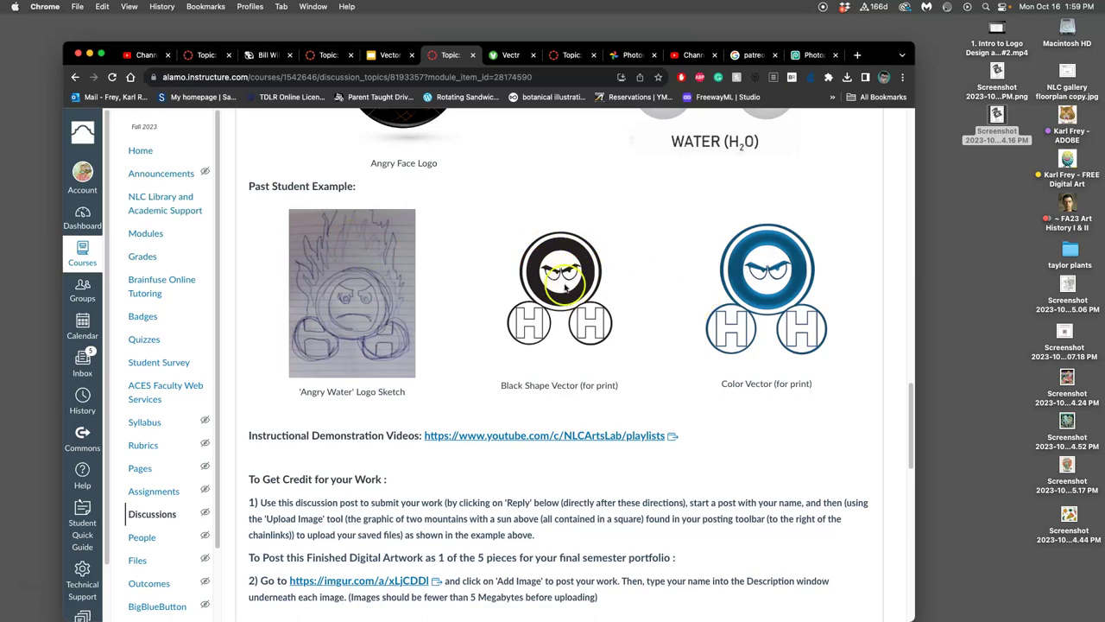
Bring the Vectr editor with the skull-nighthawk sketch back into view
left_click(508, 55)
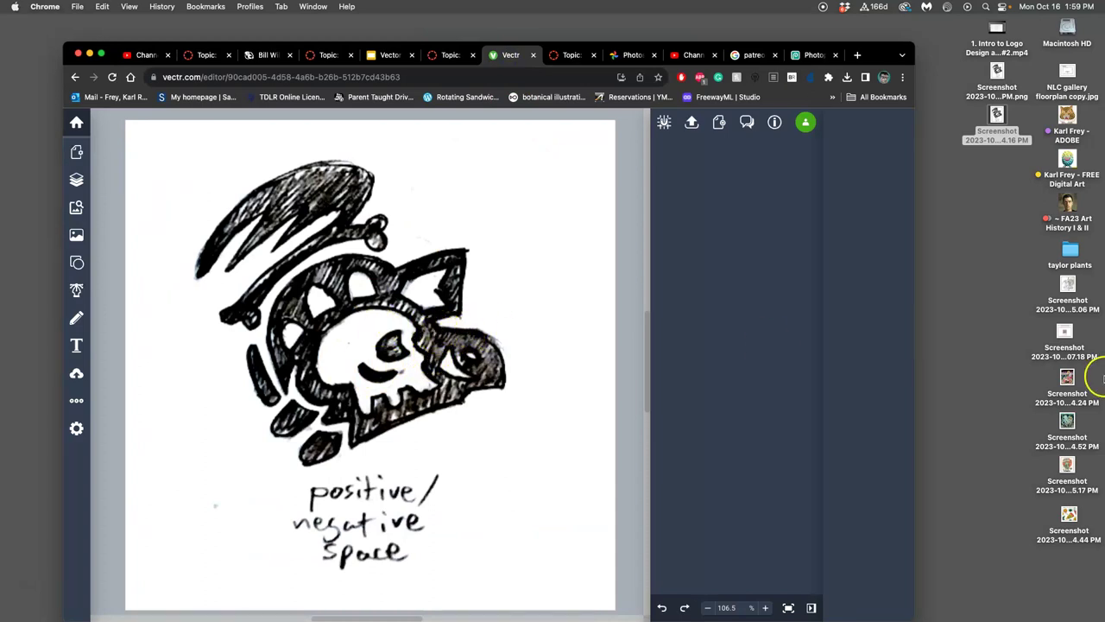
Widen the browser window, select the sketch image and lower its opacity to 50%
left_click_drag(916, 352, 1019, 354)
left_click(436, 325)
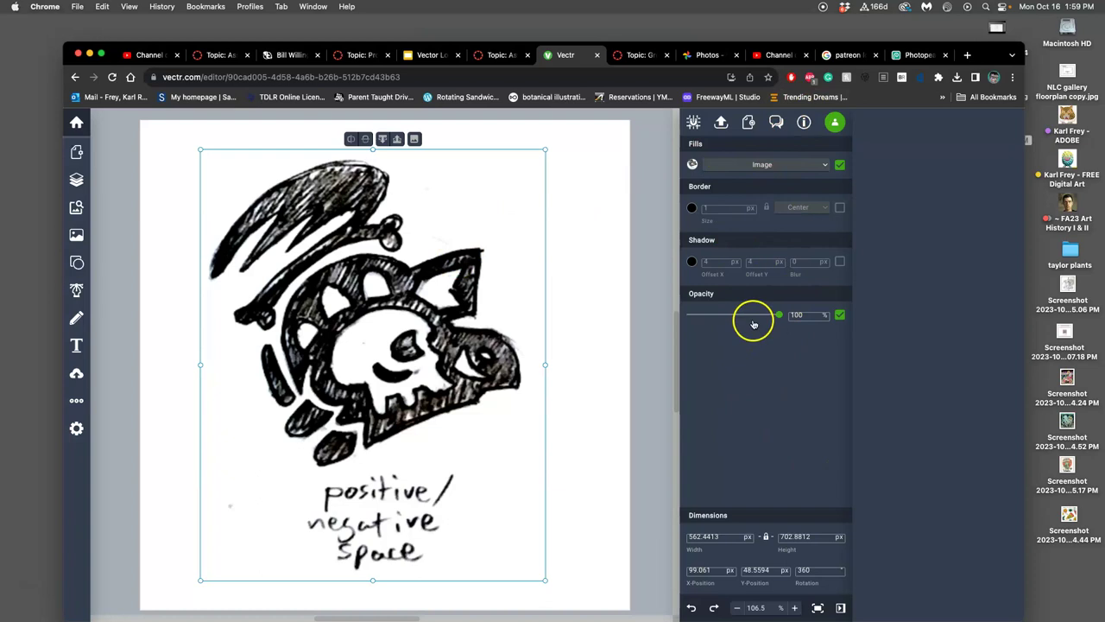
left_click(839, 166)
left_click(839, 166)
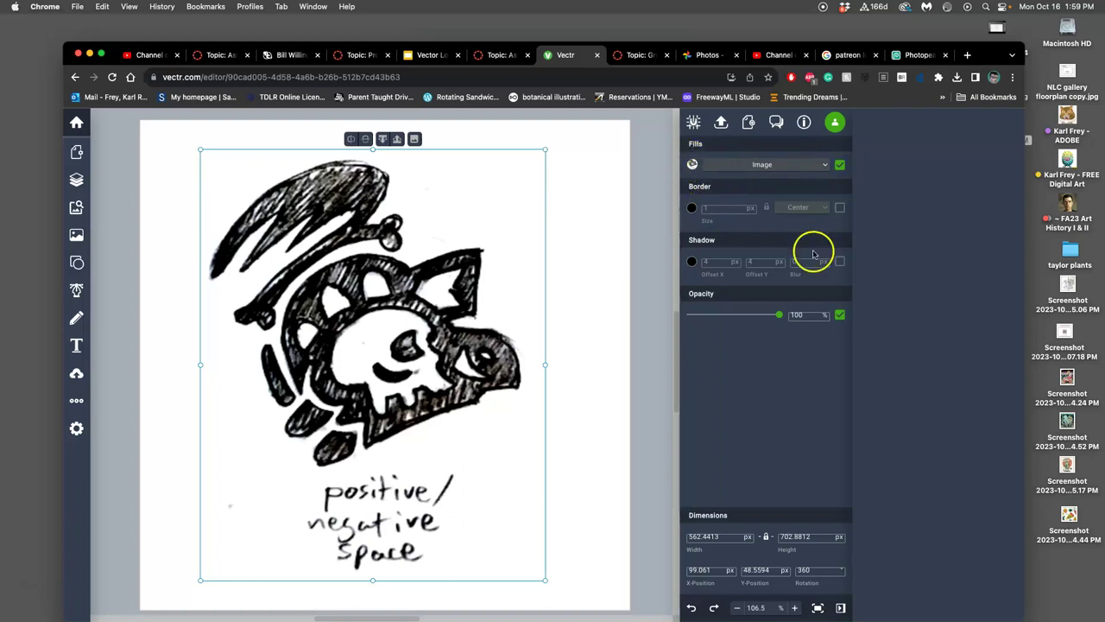
mouse_move(779, 318)
left_click_drag(780, 318, 734, 320)
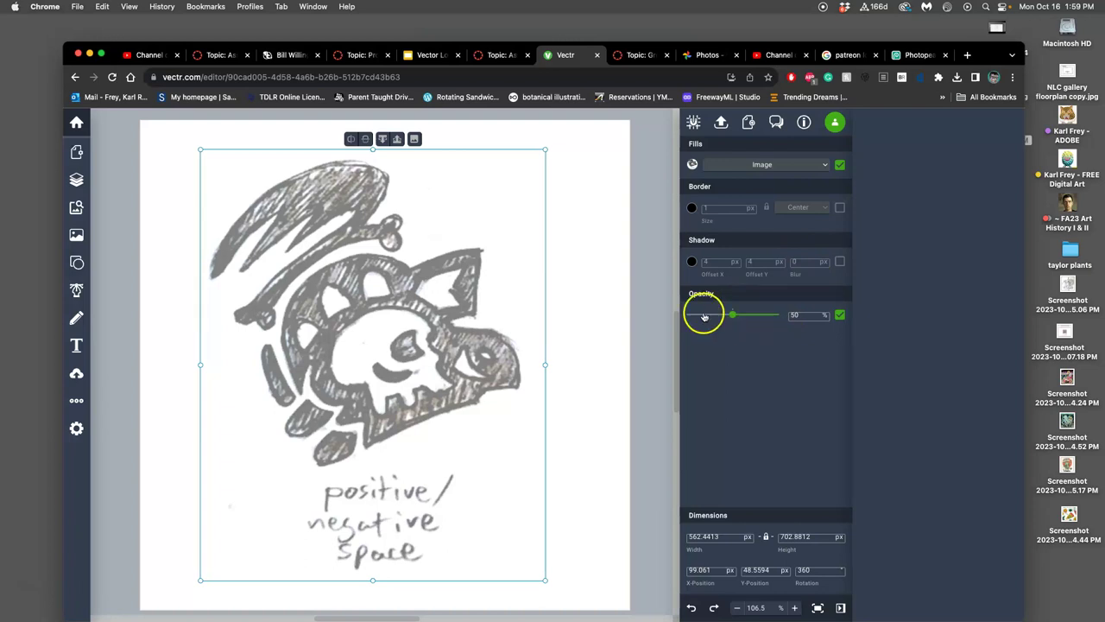
Deselect the sketch and check its locked Path layer in the Layers list by toggling visibility
left_click(651, 309)
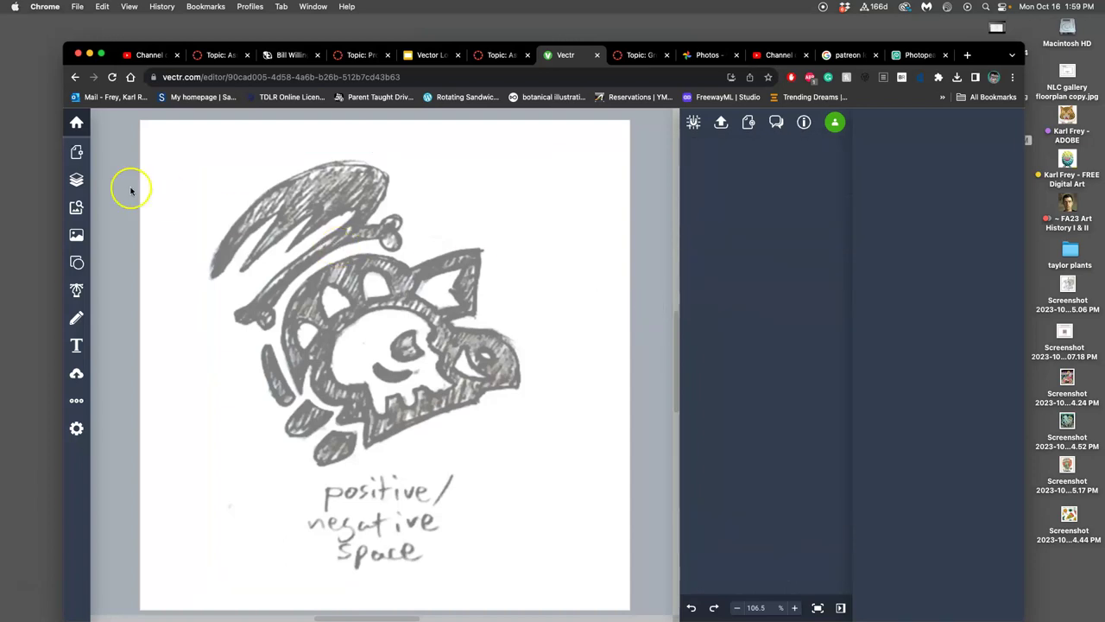
left_click(77, 181)
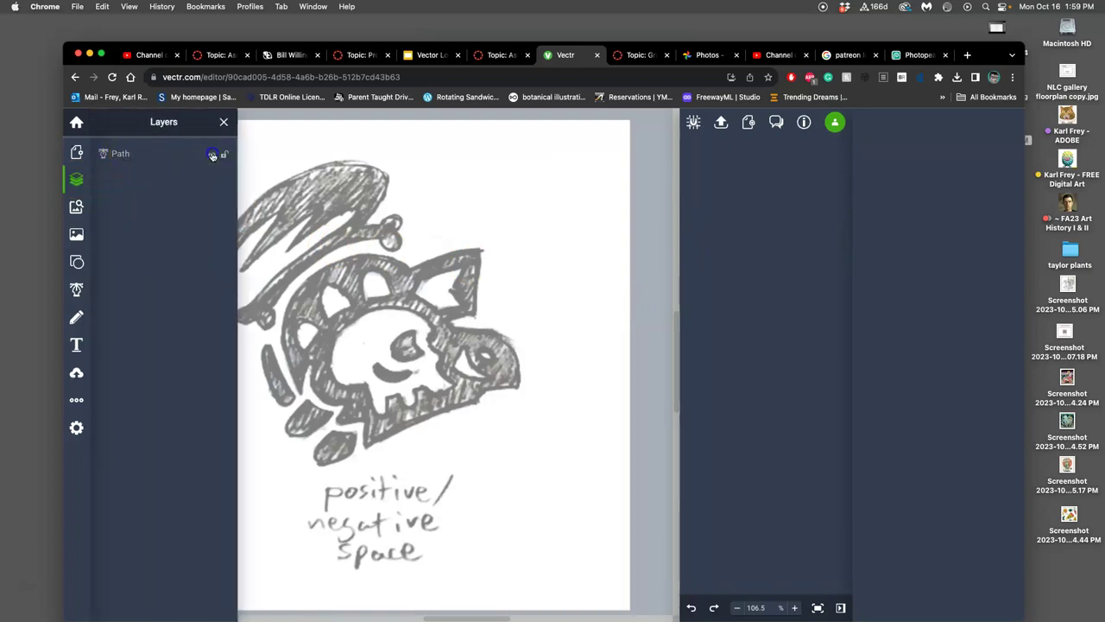
left_click(211, 154)
left_click(214, 155)
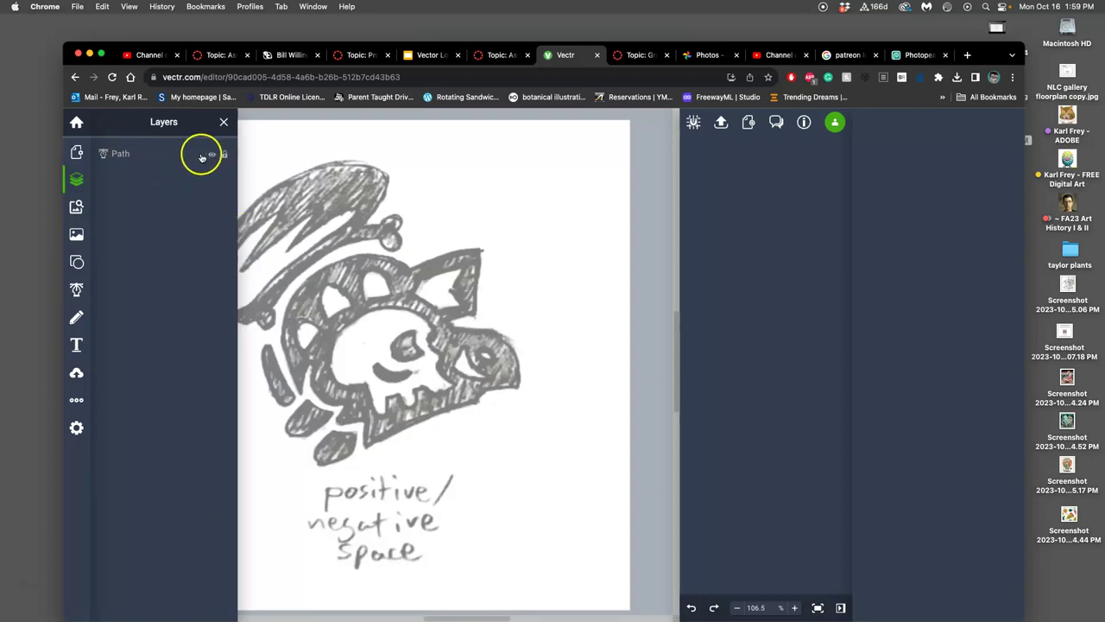
left_click(211, 157)
left_click(212, 156)
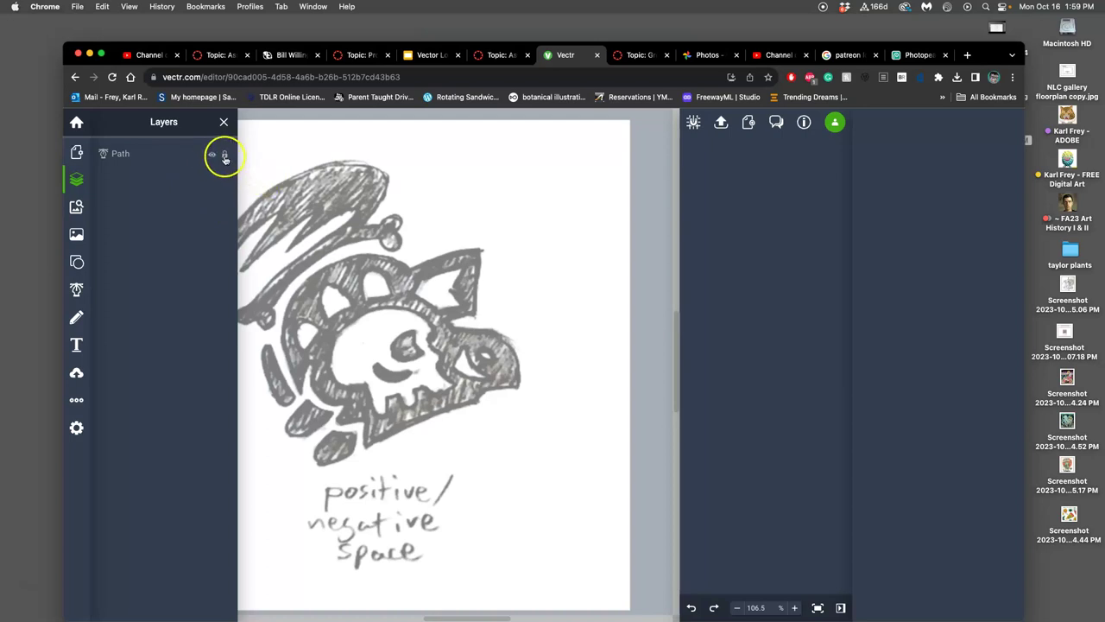
scroll(279, 165, "left", 5)
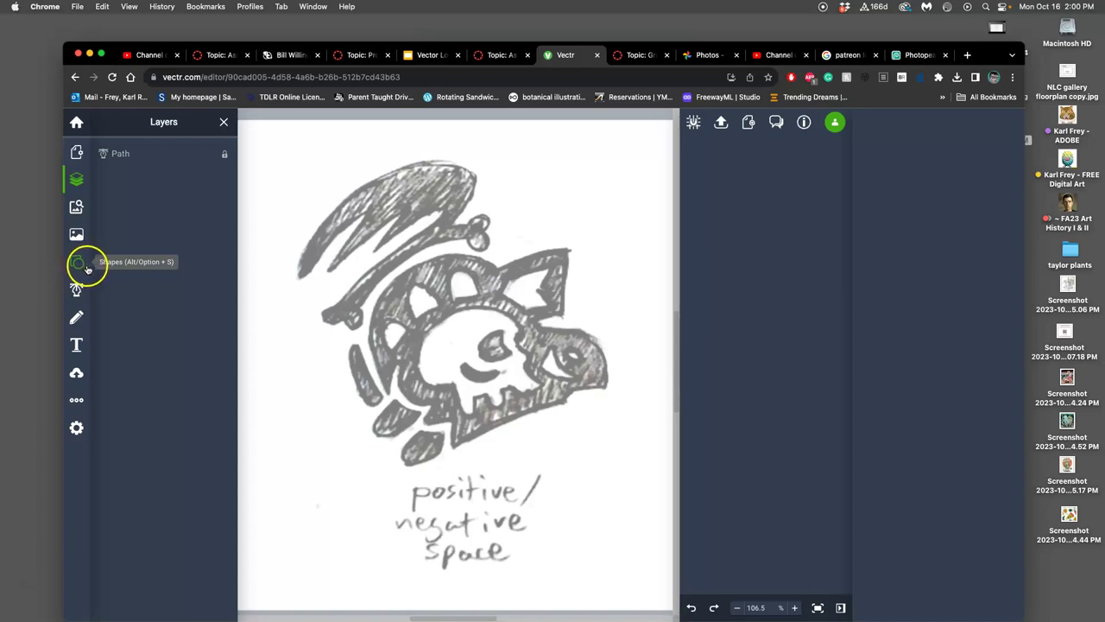
Draw a circle from Shapes over the top of the sketch and squash it into an ellipse
left_click(81, 266)
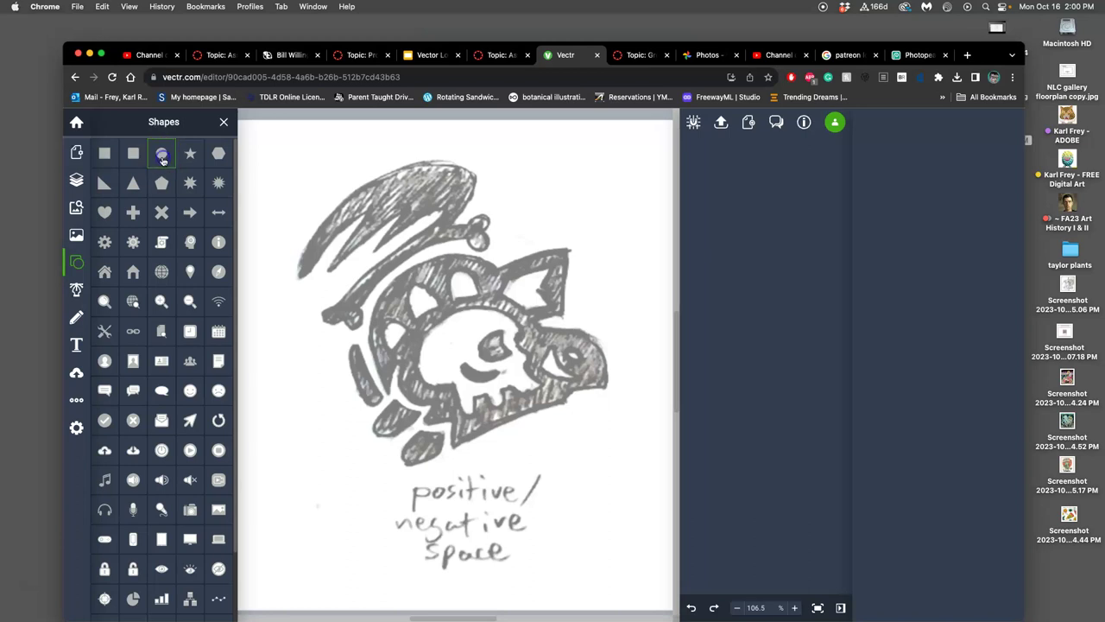
left_click(278, 190)
left_click_drag(382, 215, 486, 192)
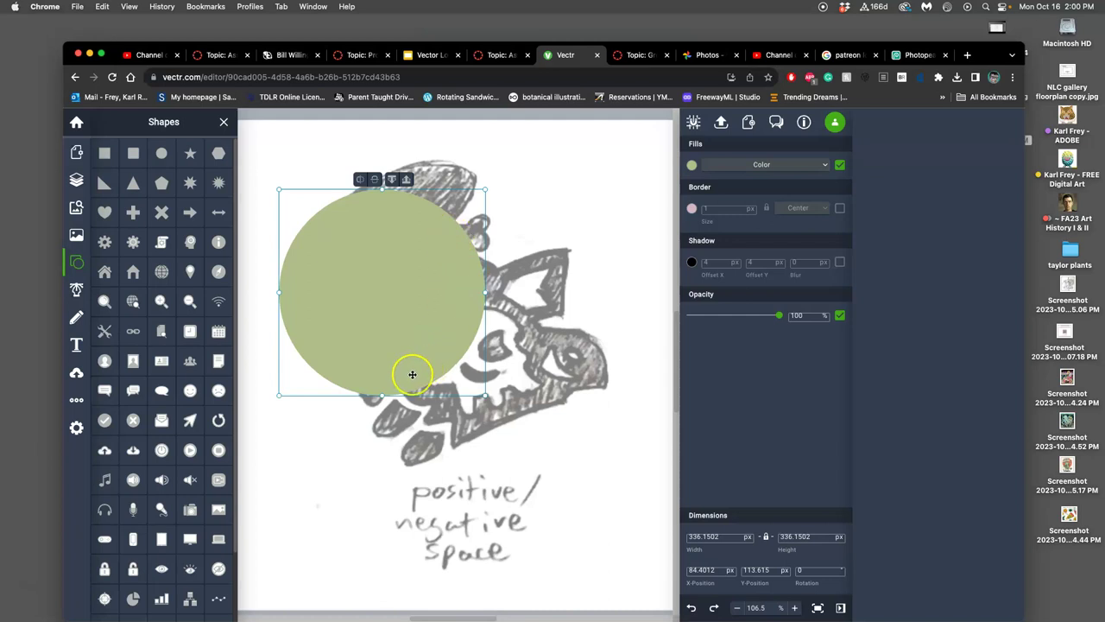
left_click_drag(383, 396, 383, 314)
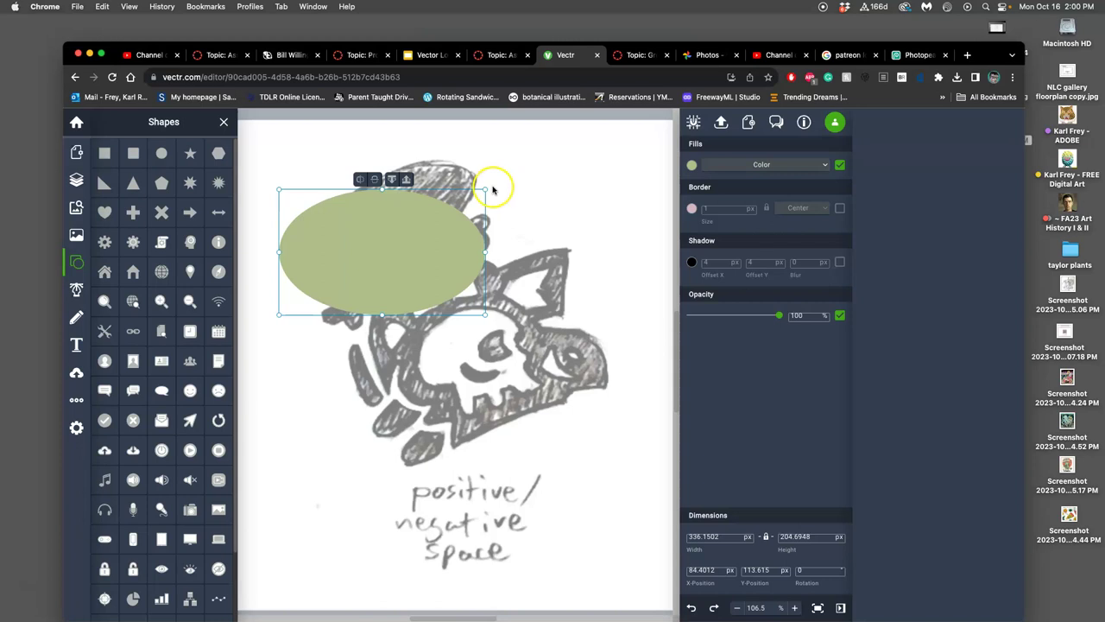
Rotate the ellipse to about 327°, then widen it and position it over the crest
left_click_drag(492, 188, 433, 138)
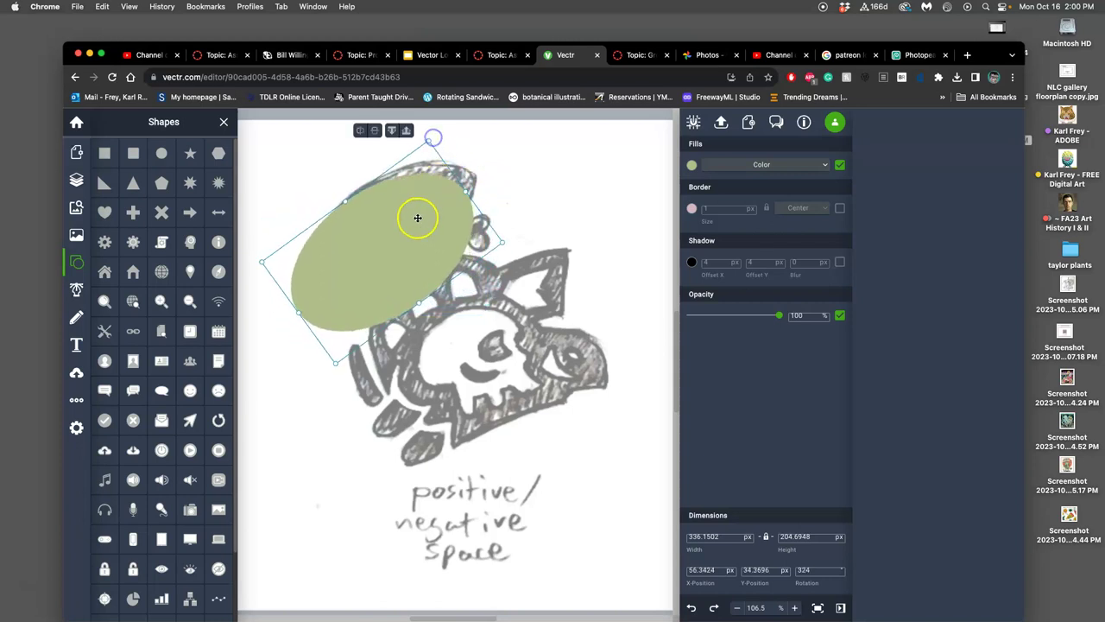
left_click_drag(417, 217, 423, 204)
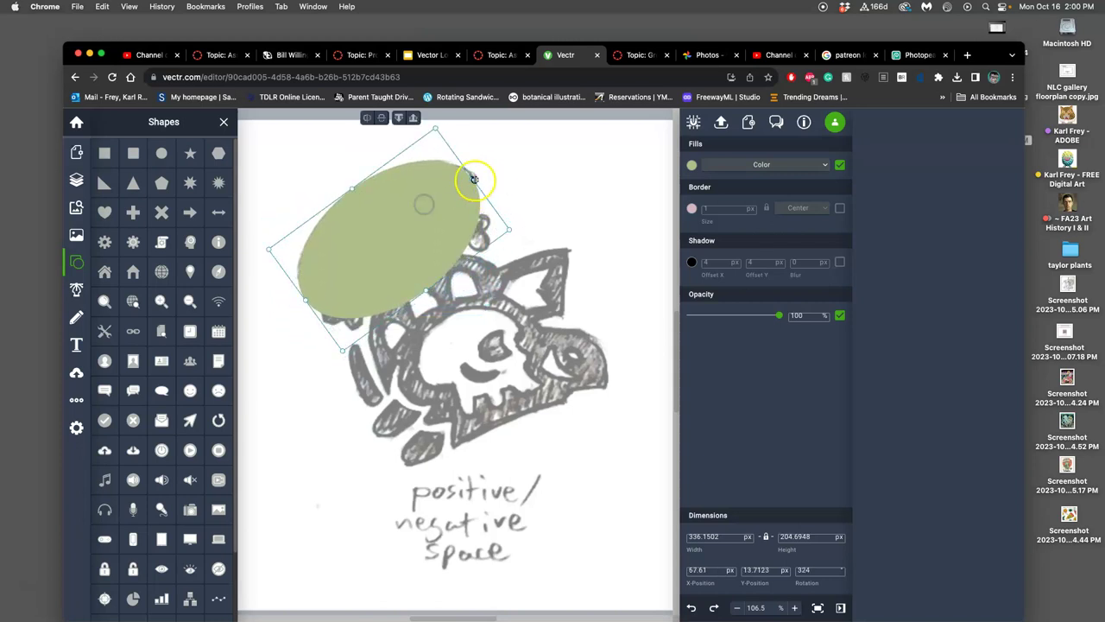
left_click_drag(474, 178, 499, 181)
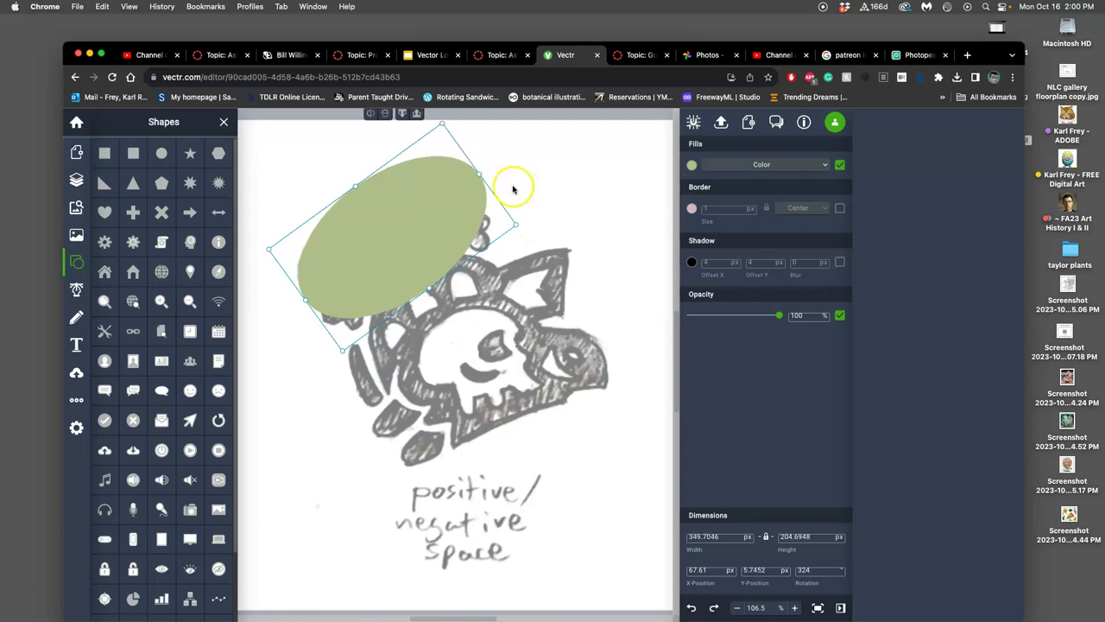
left_click(511, 187)
left_click(460, 191)
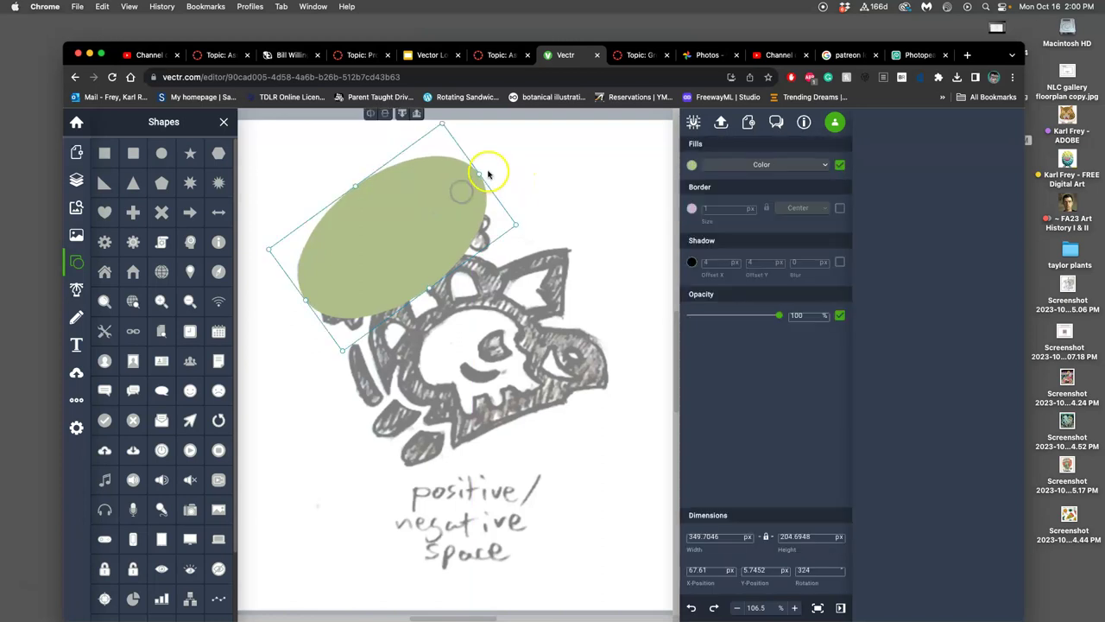
left_click_drag(485, 172, 497, 196)
mouse_move(423, 210)
left_mouse_down()
mouse_move(432, 224)
mouse_move(425, 213)
left_mouse_up()
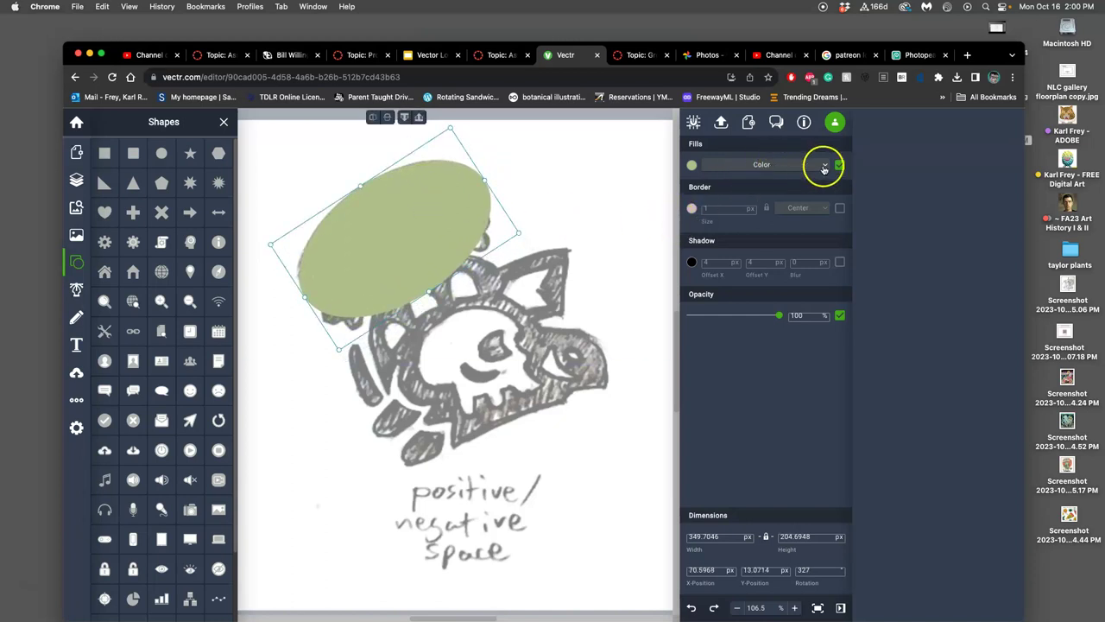
Fill the ellipse black, then change the fill to white
left_click(692, 166)
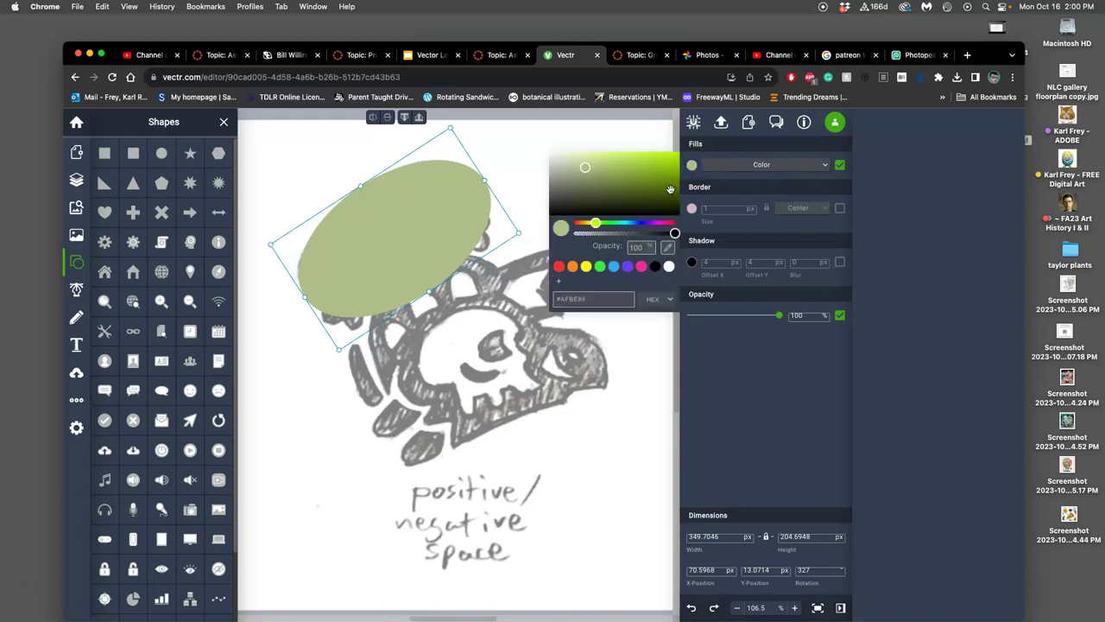
left_click(610, 223)
left_click(655, 267)
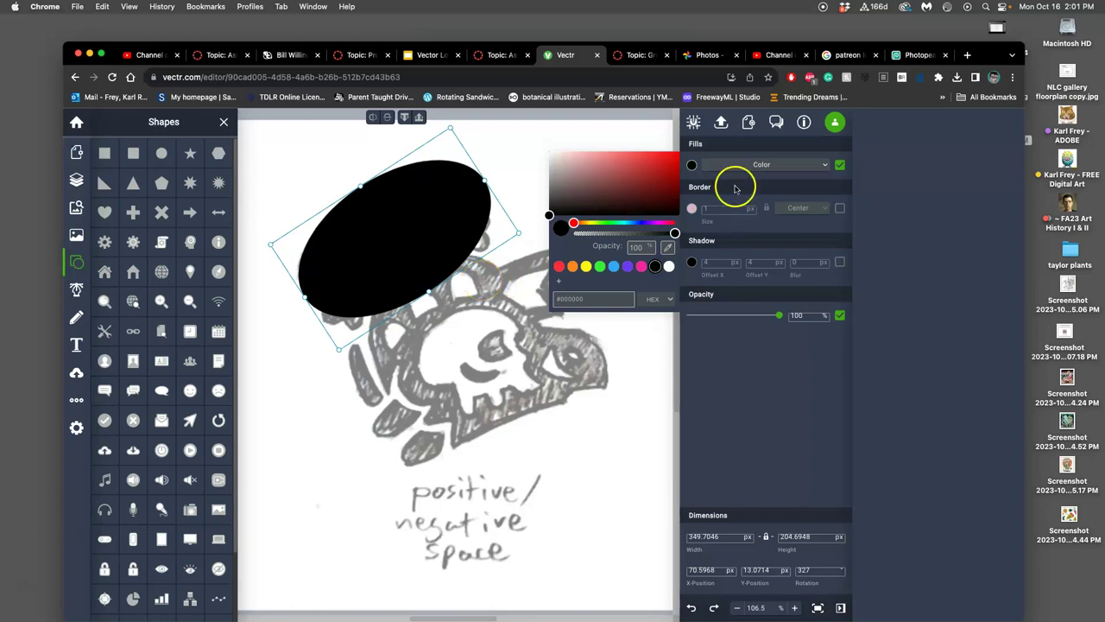
left_click(669, 267)
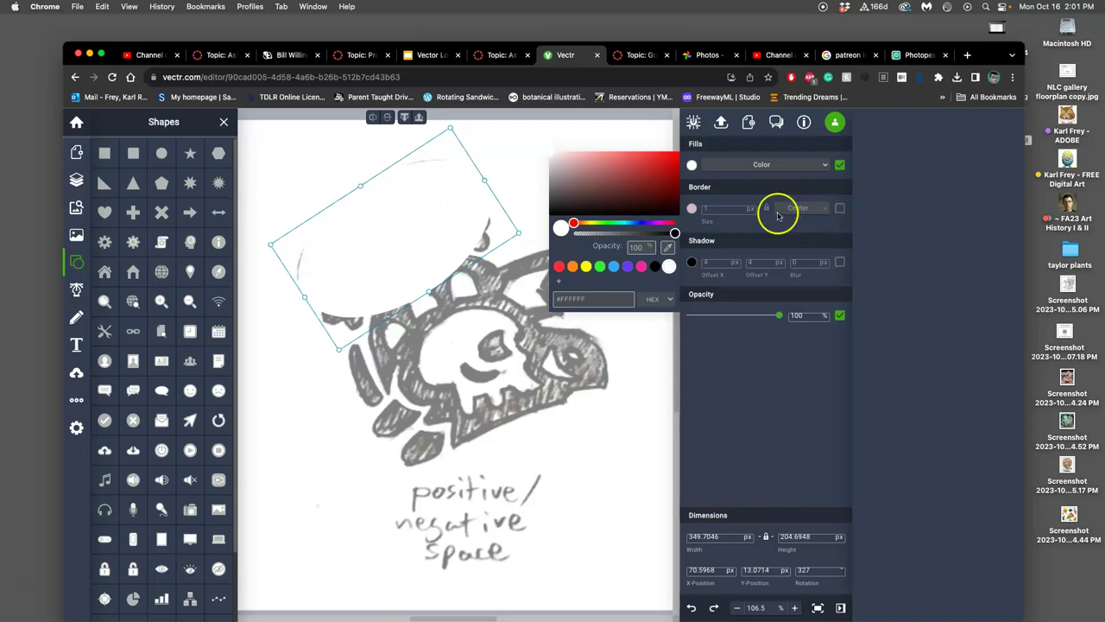
Give the ellipse a bright pink-red border and thicken it to 14 px
left_click(839, 208)
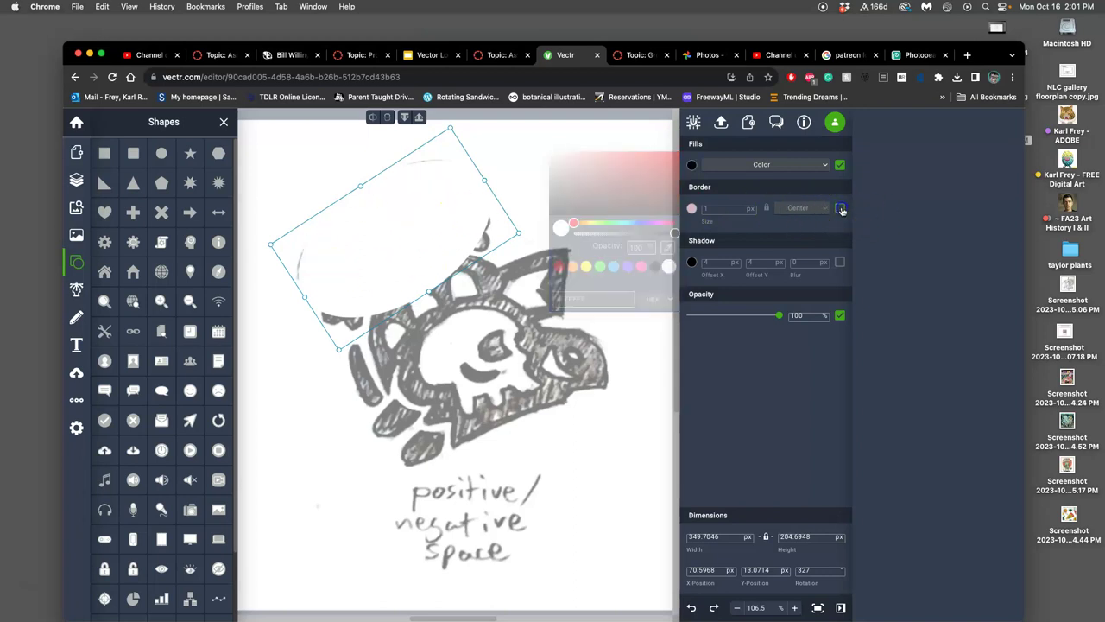
left_click(692, 209)
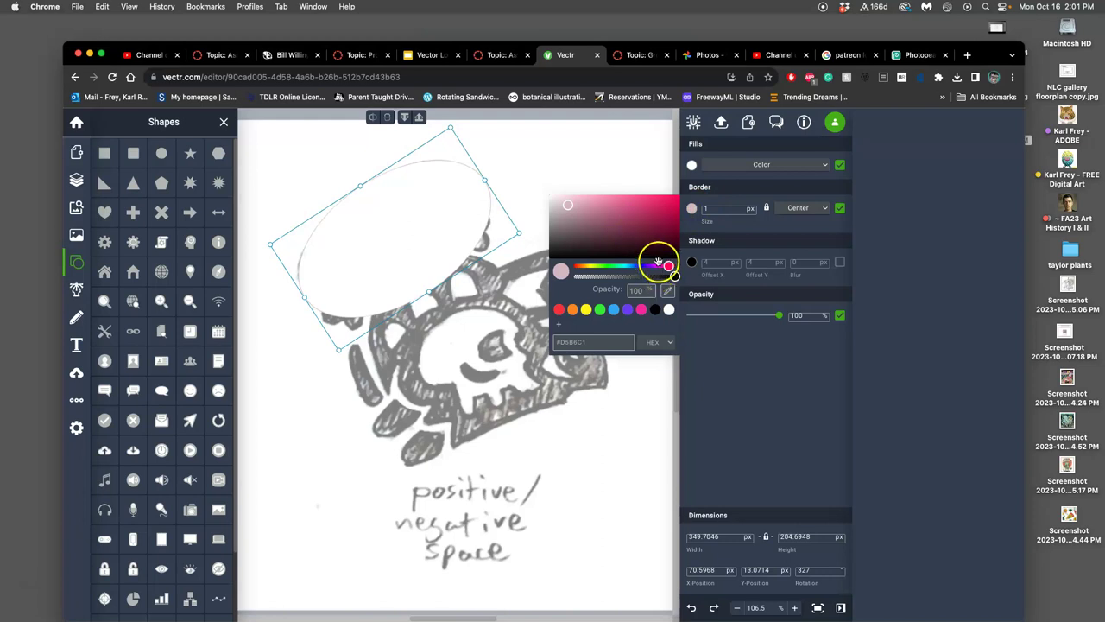
left_click(668, 265)
left_click_drag(665, 211, 680, 192)
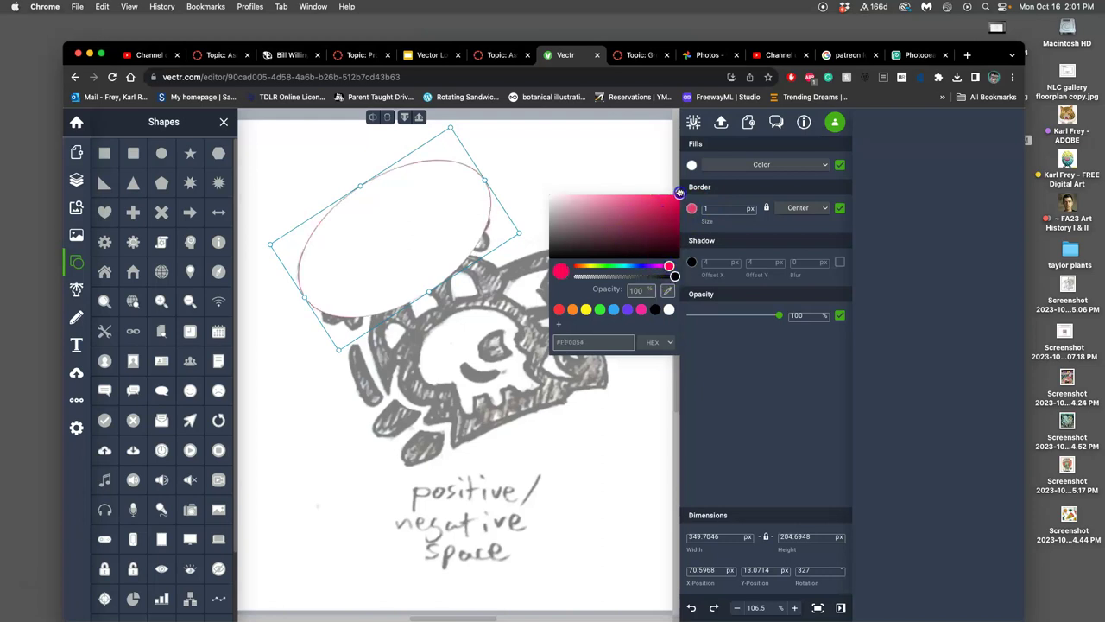
left_click(750, 208)
left_click(750, 208)
left_click(749, 208)
left_click(750, 208)
left_click(750, 208)
left_click(750, 208)
left_click(750, 208)
left_click(749, 208)
left_click(749, 208)
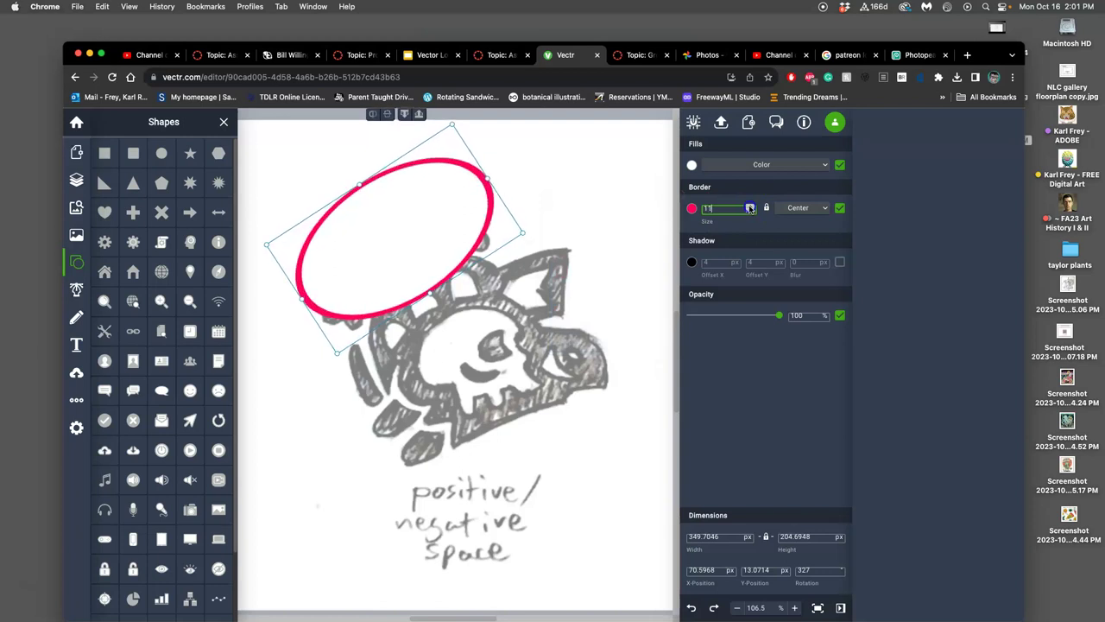
left_click(749, 208)
left_click(750, 208)
left_click(750, 208)
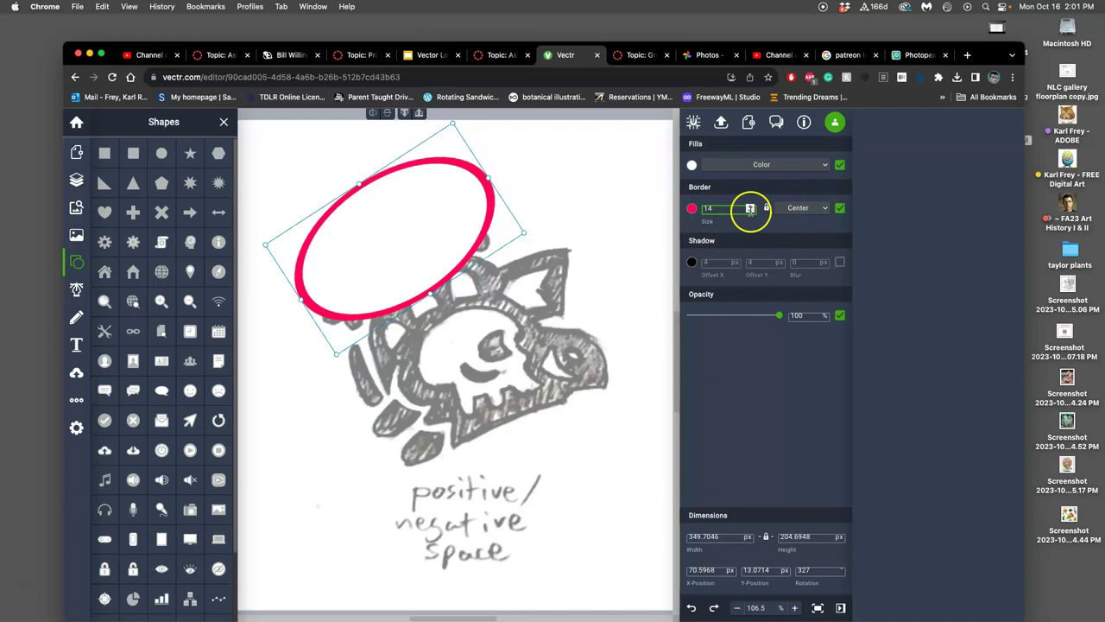
Remove both the ellipse's border and its white fill
double_click(704, 208)
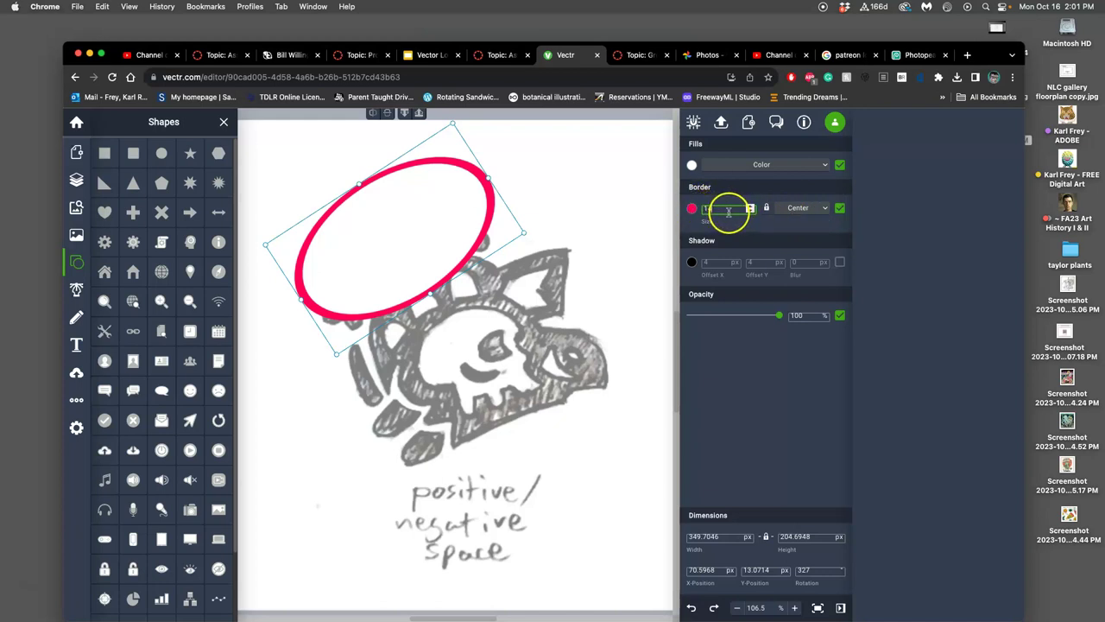
left_click(839, 208)
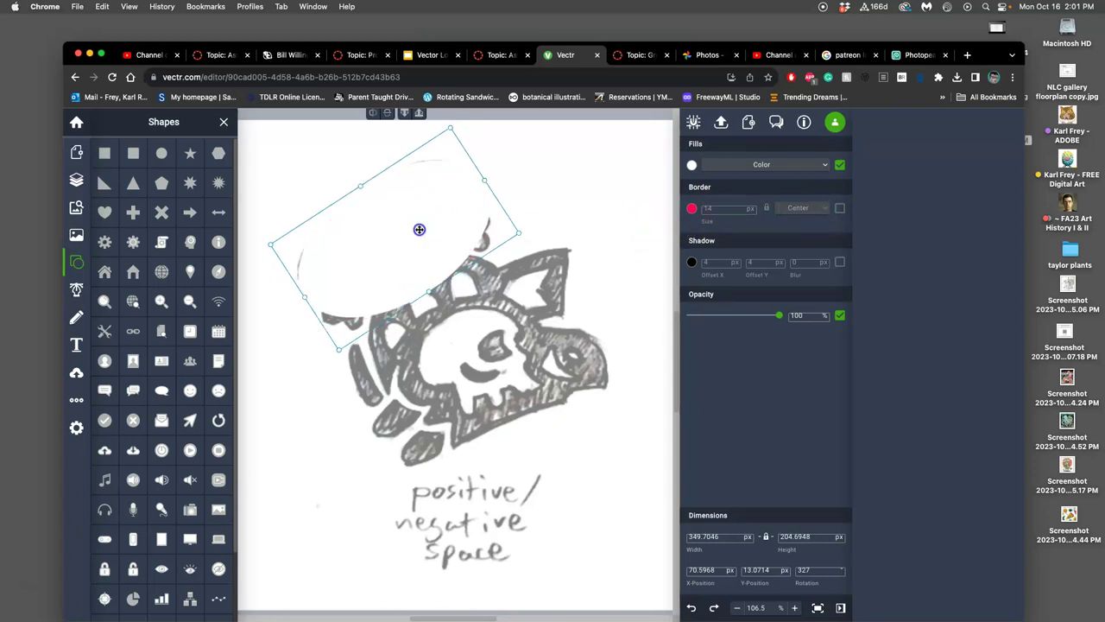
left_click(840, 166)
Select the ellipse's Path layer in the Layers list and give it a white fill again
left_click(390, 252)
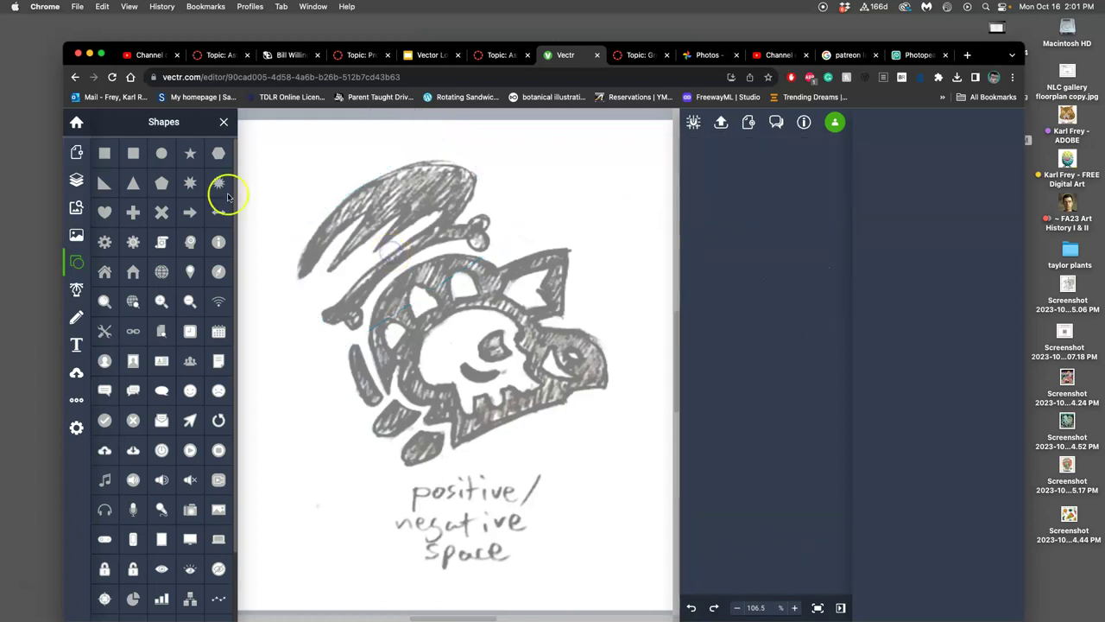
left_click(76, 179)
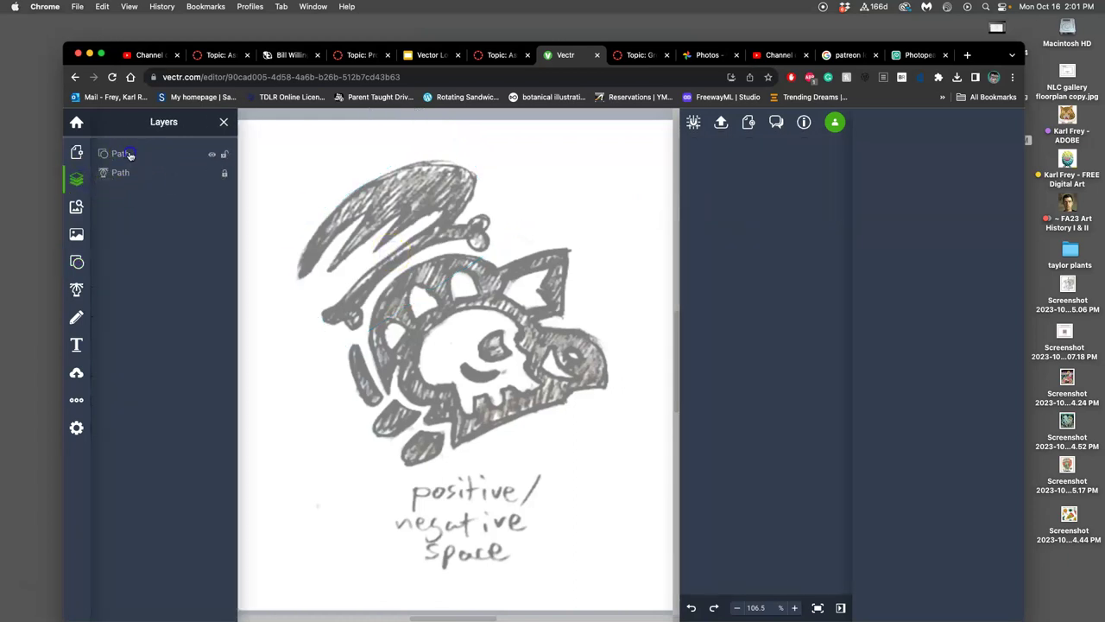
left_click(125, 154)
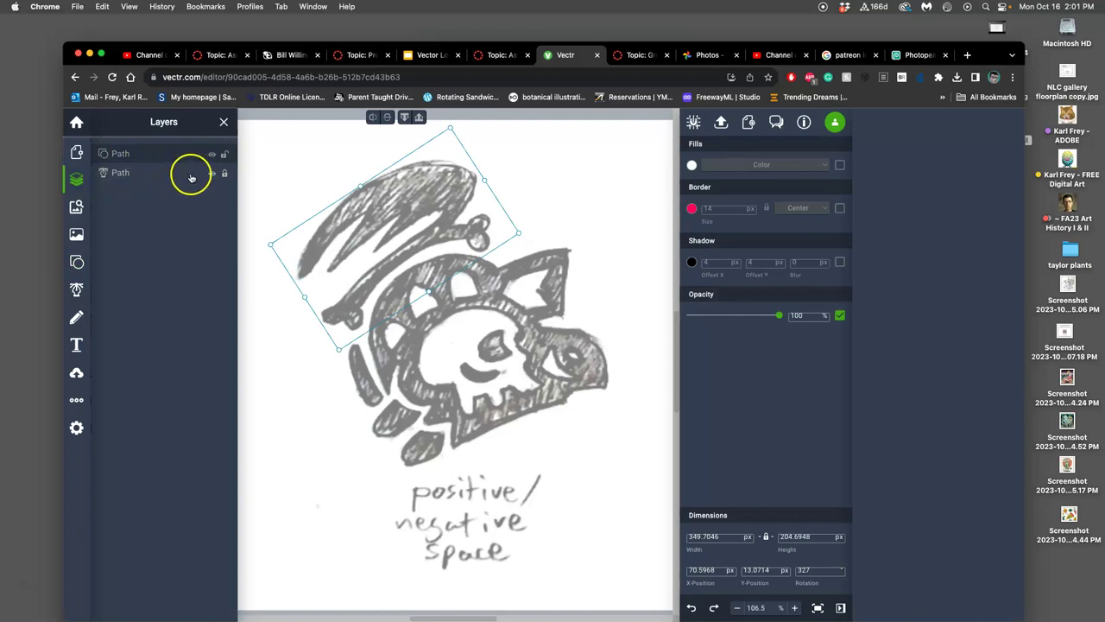
left_click(838, 166)
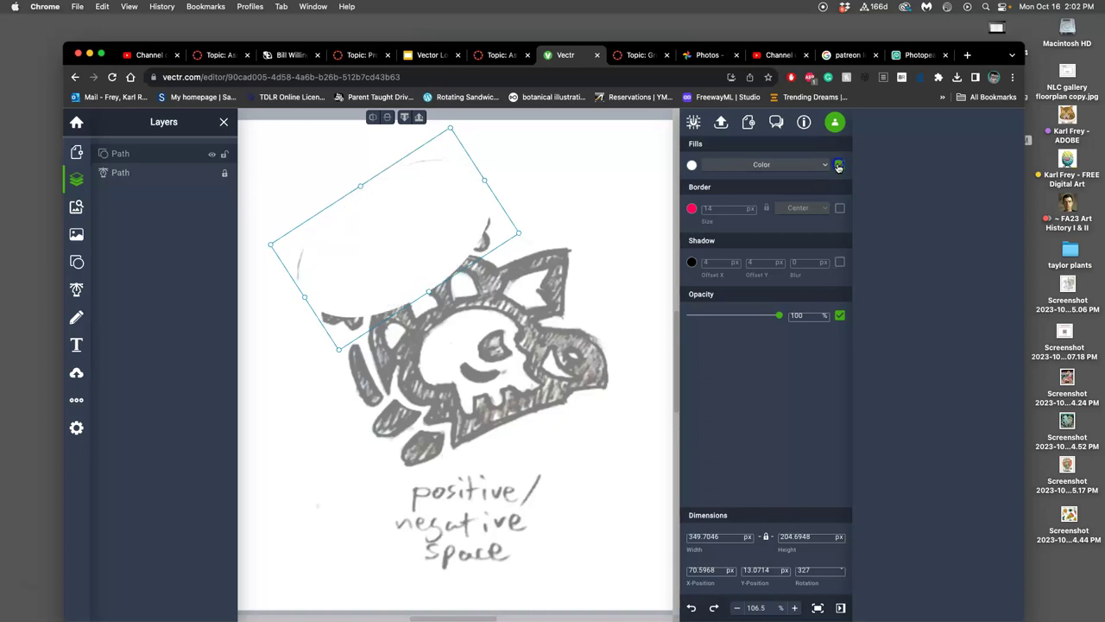
Keep the solid fill type, toggle the fill off and on, then dismiss the canvas context menu
left_click(824, 167)
left_click(825, 167)
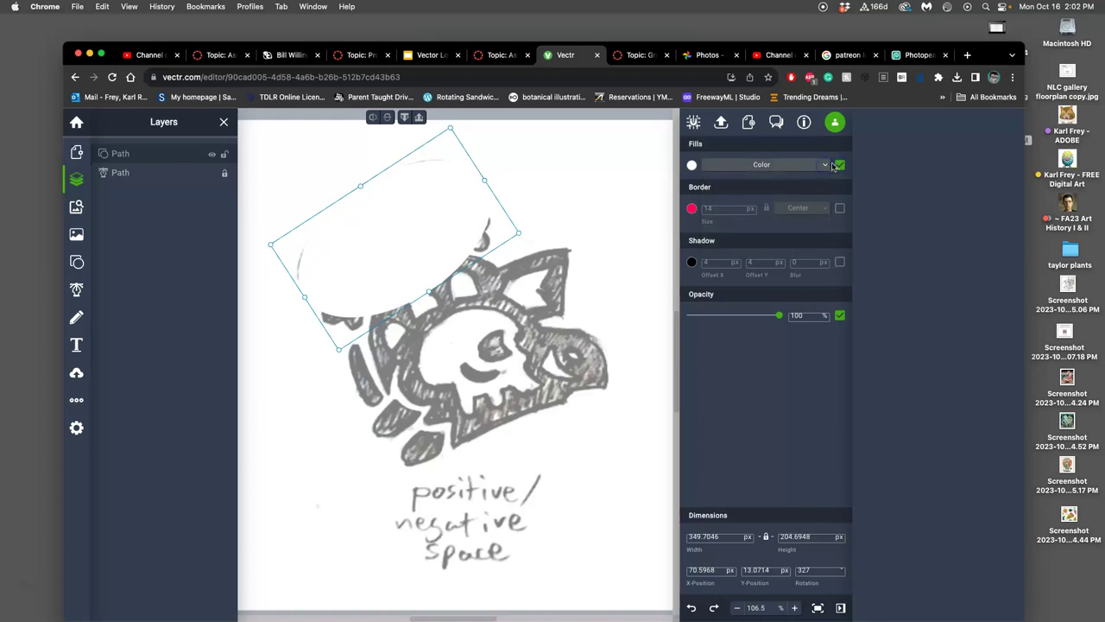
left_click(841, 165)
left_click(841, 165)
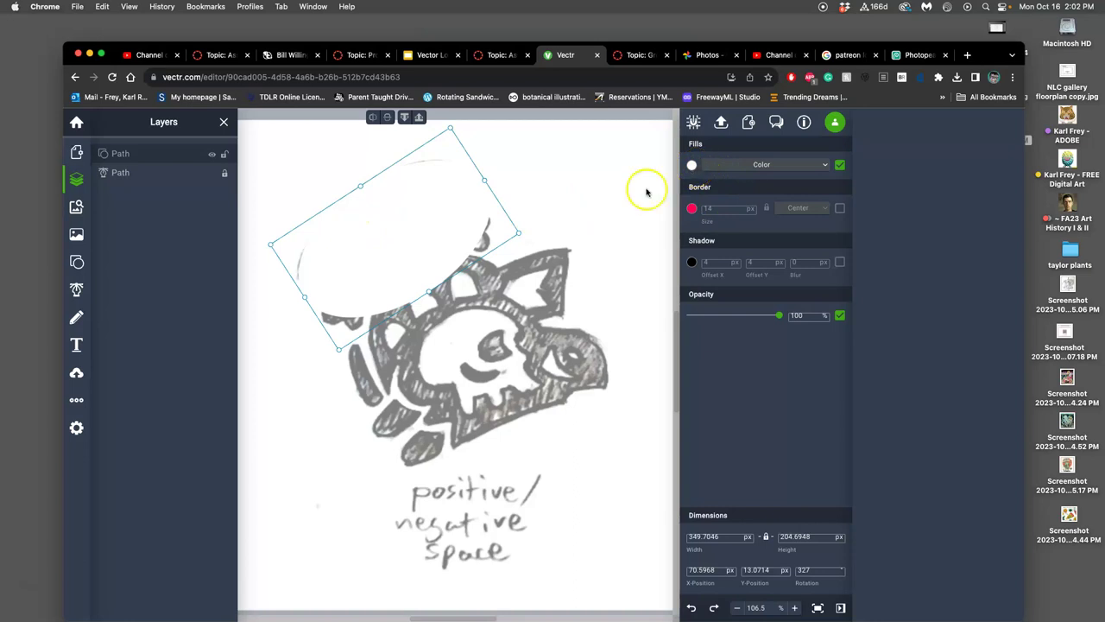
right_click(394, 255)
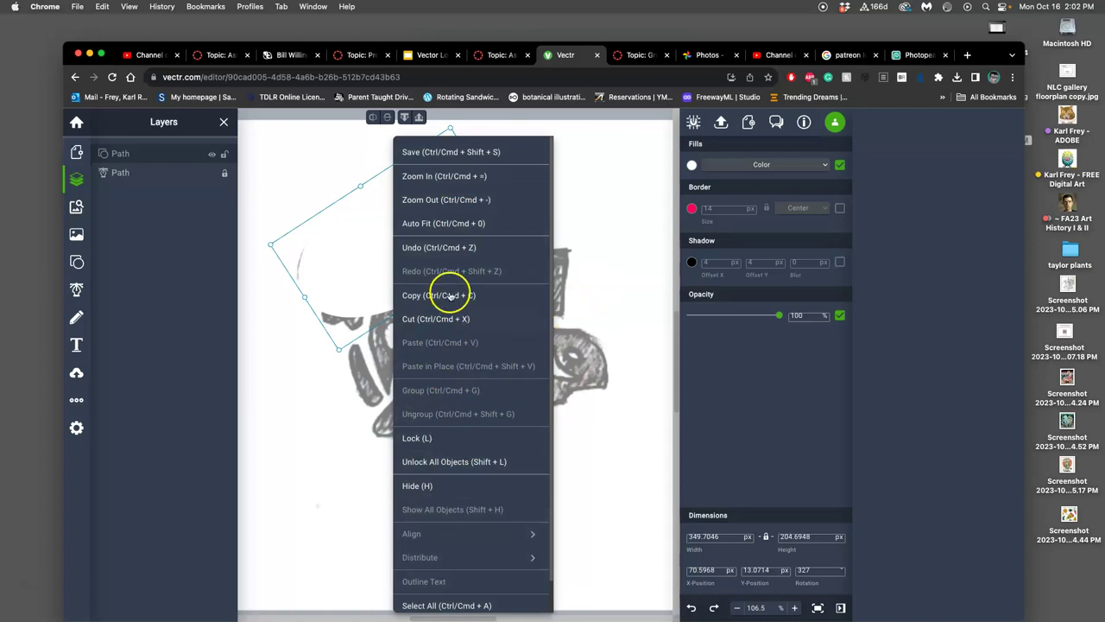
left_click(614, 253)
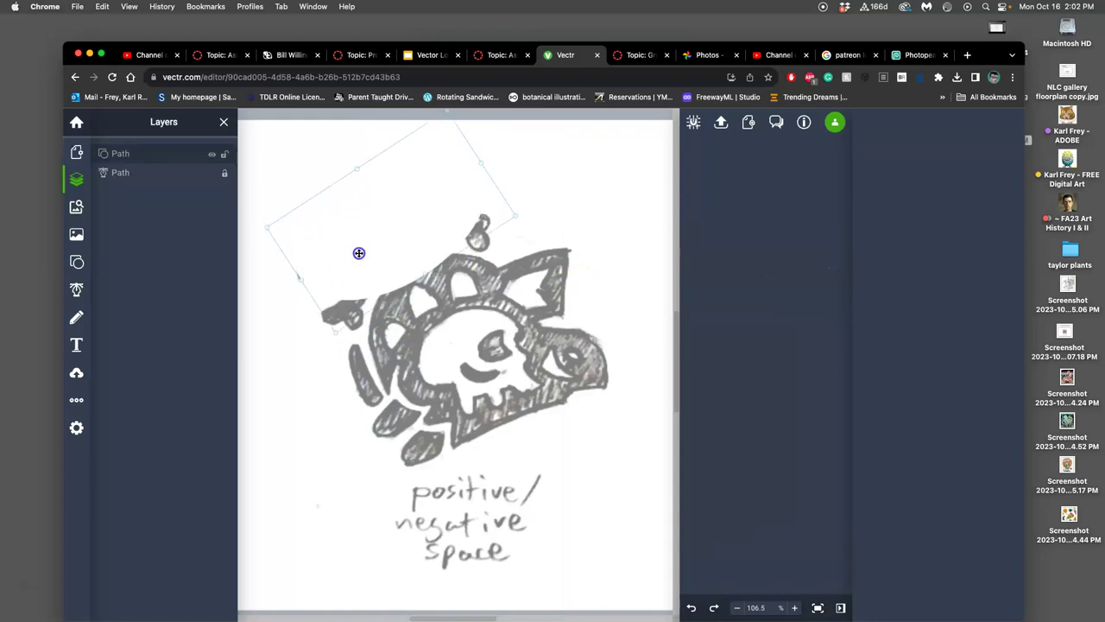
left_click(355, 264)
mouse_move(405, 230)
left_mouse_down()
mouse_move(414, 237)
mouse_move(414, 223)
mouse_move(429, 222)
mouse_move(555, 360)
left_mouse_up()
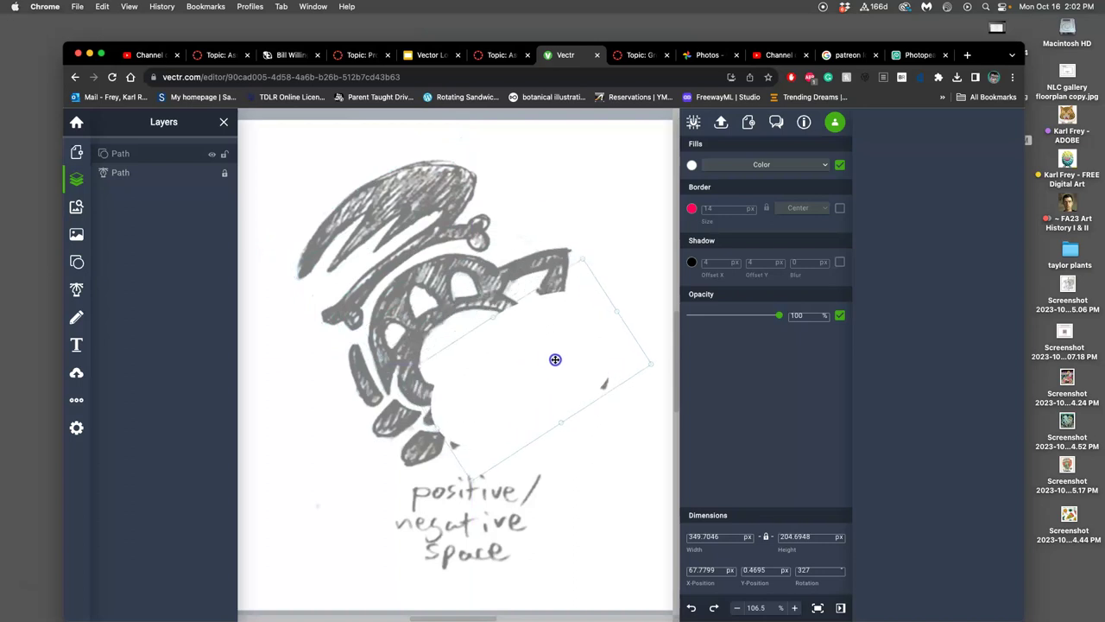
left_click(692, 166)
left_click(655, 266)
left_click(599, 323)
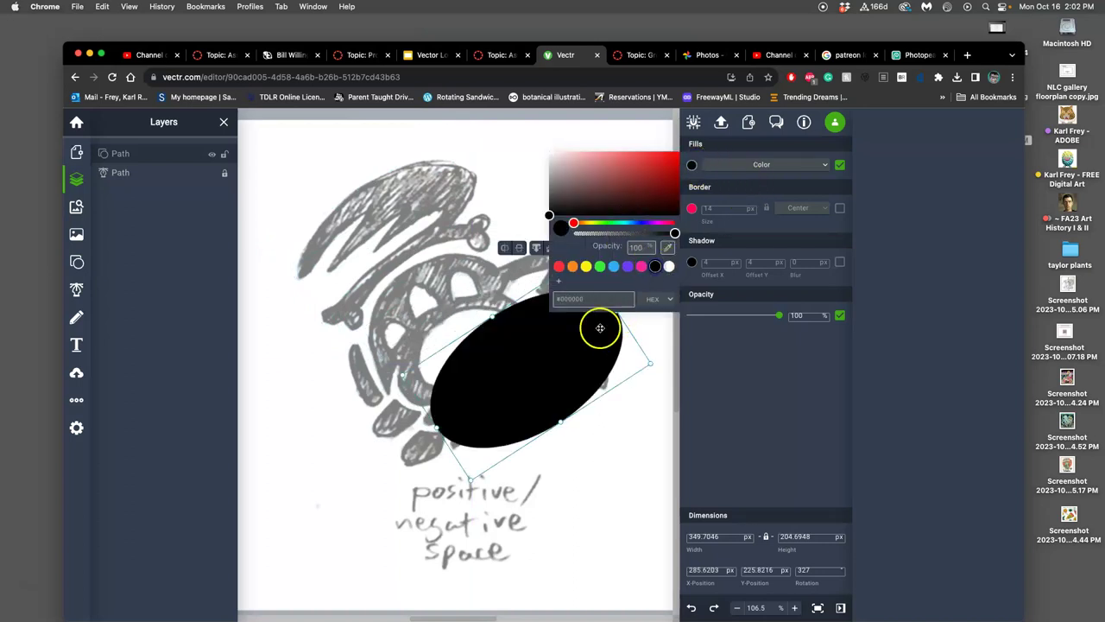
left_click_drag(583, 256, 585, 345)
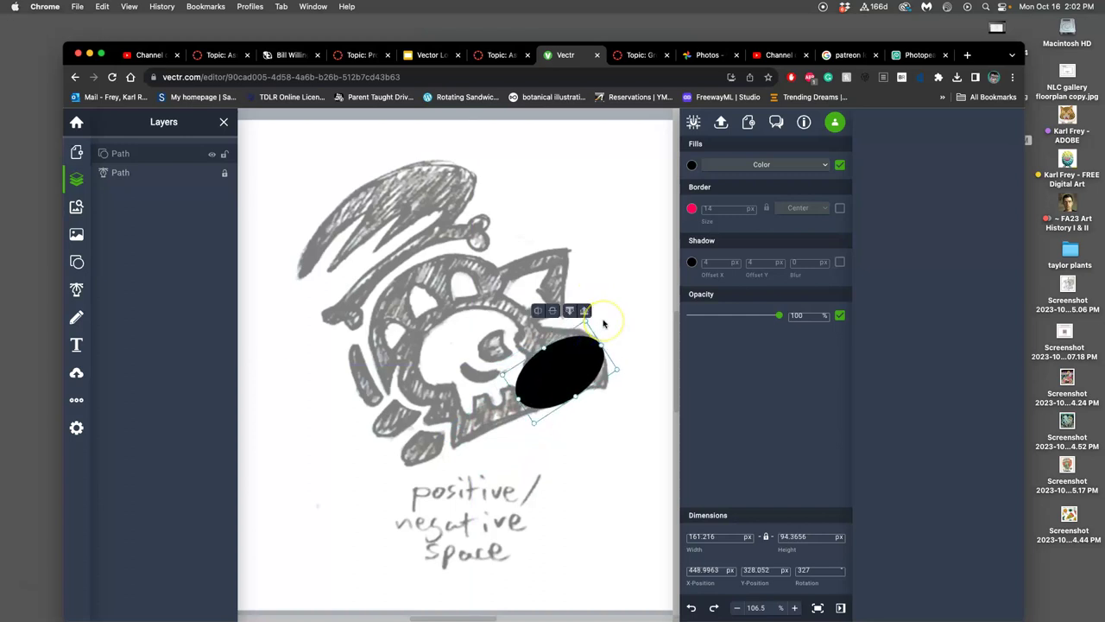
key("Delete")
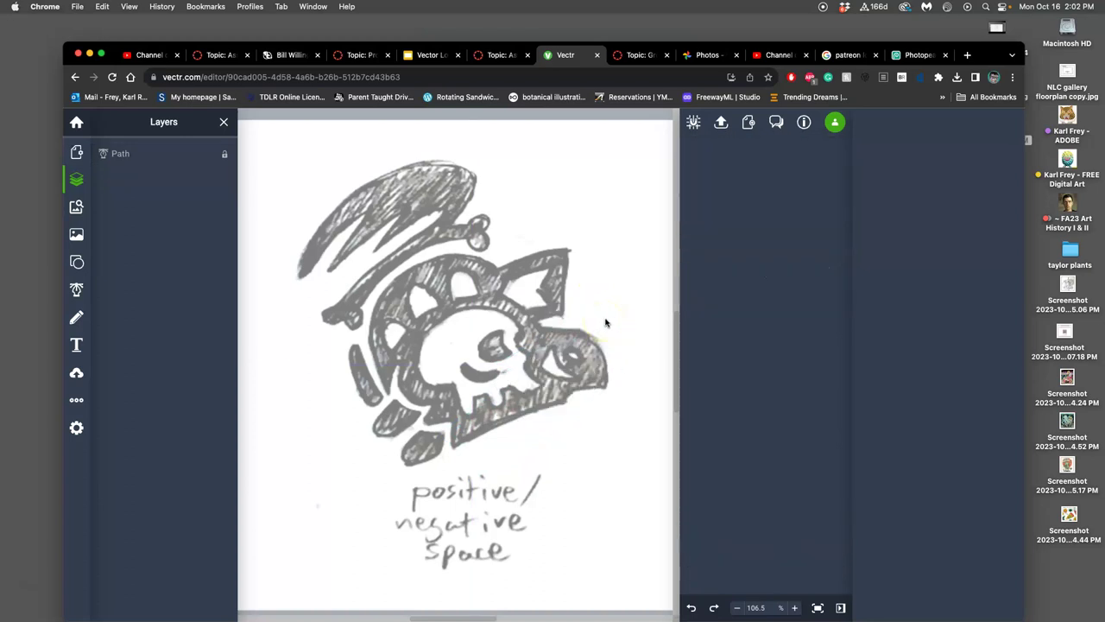
Switch to the Pen Tool and place a few trial points and curve handles on the canvas
left_click(77, 291)
left_click(244, 207)
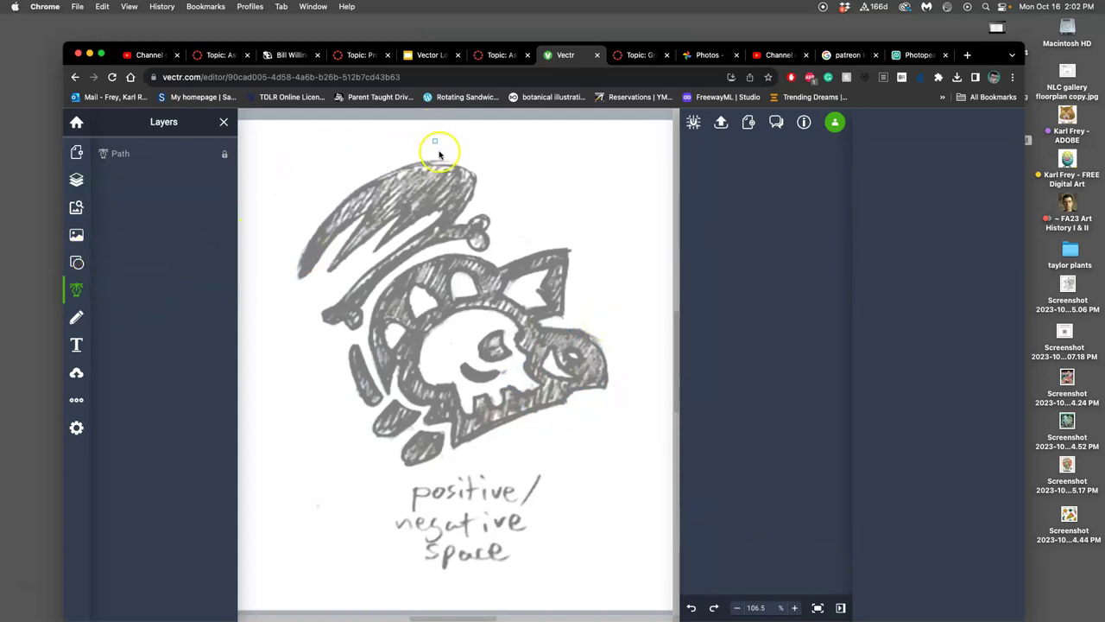
left_click_drag(393, 149, 501, 161)
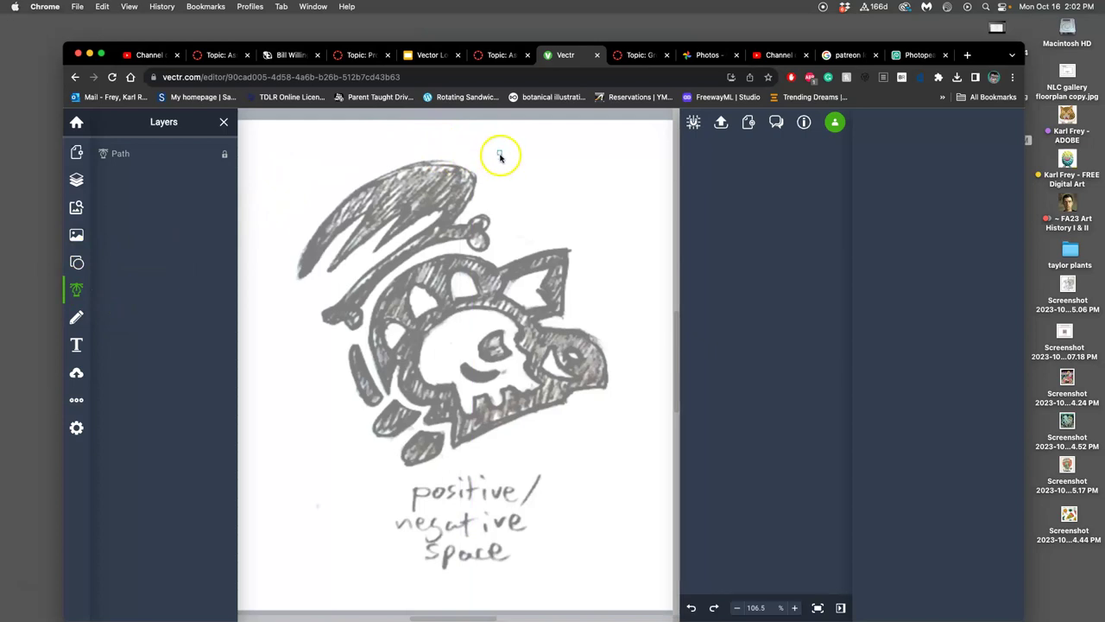
left_click_drag(301, 271, 288, 239)
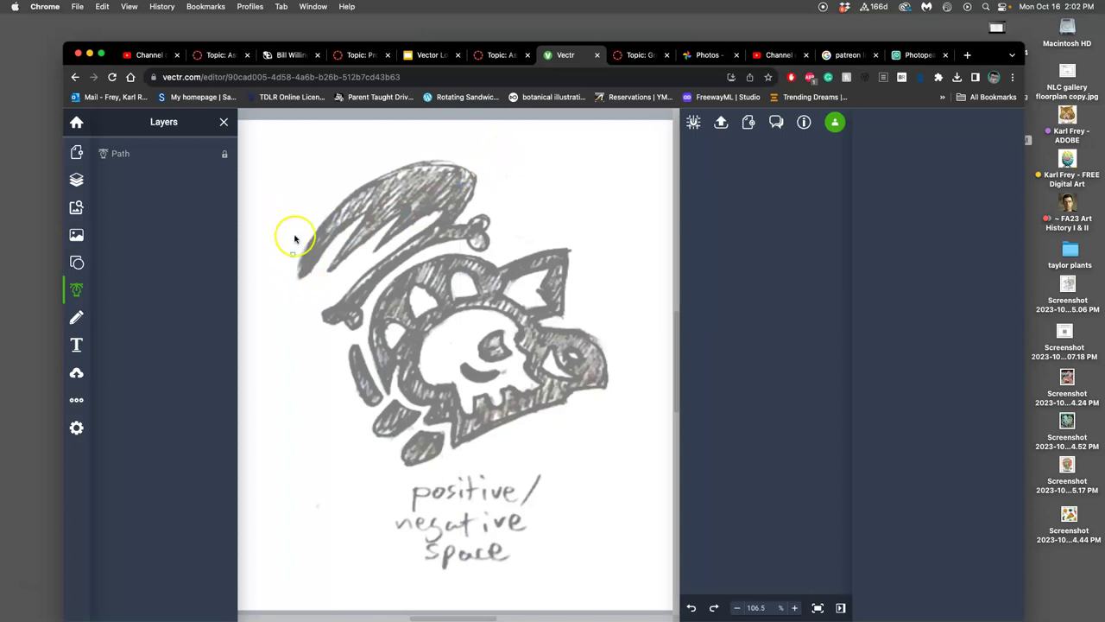
left_click(349, 193)
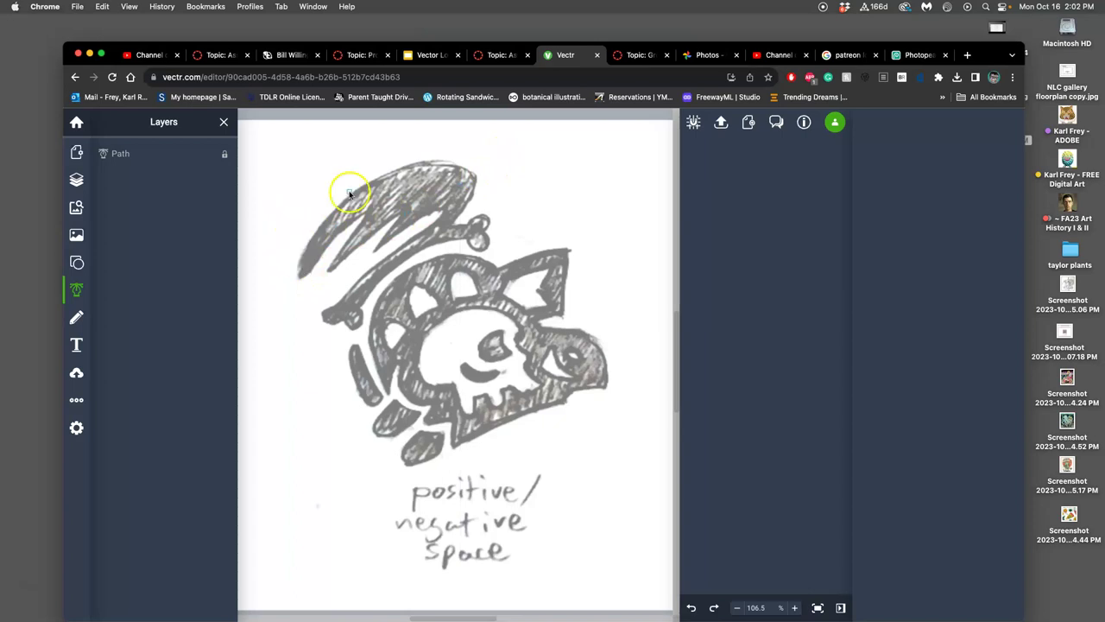
Open Vectr's User Guide from the Read Tutorial link on the Canvas assignment page
left_click(804, 124)
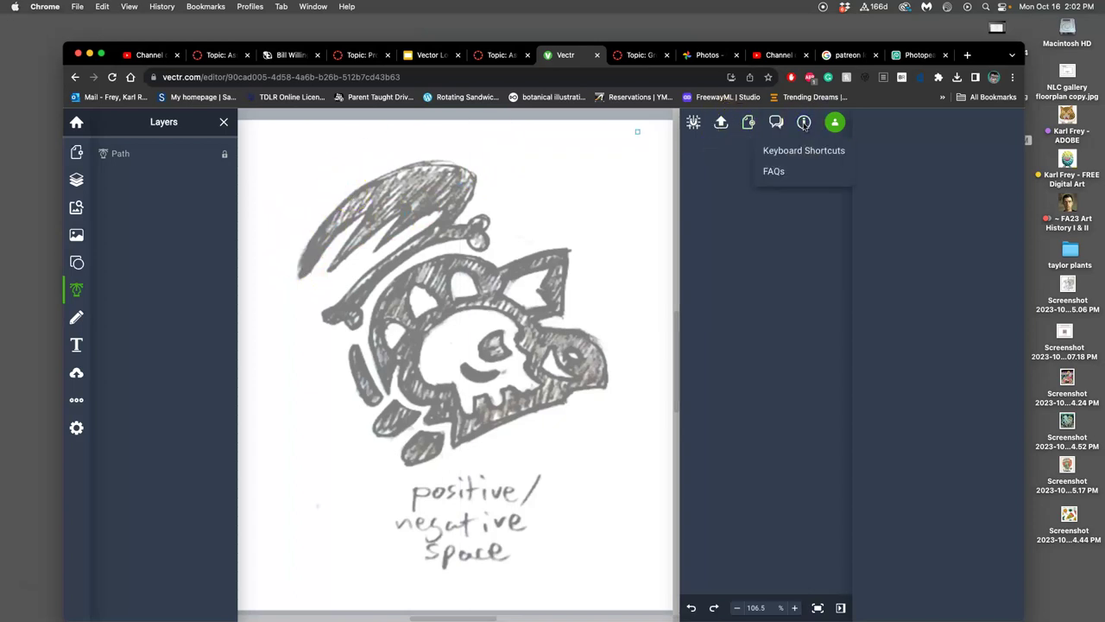
right_click(771, 172)
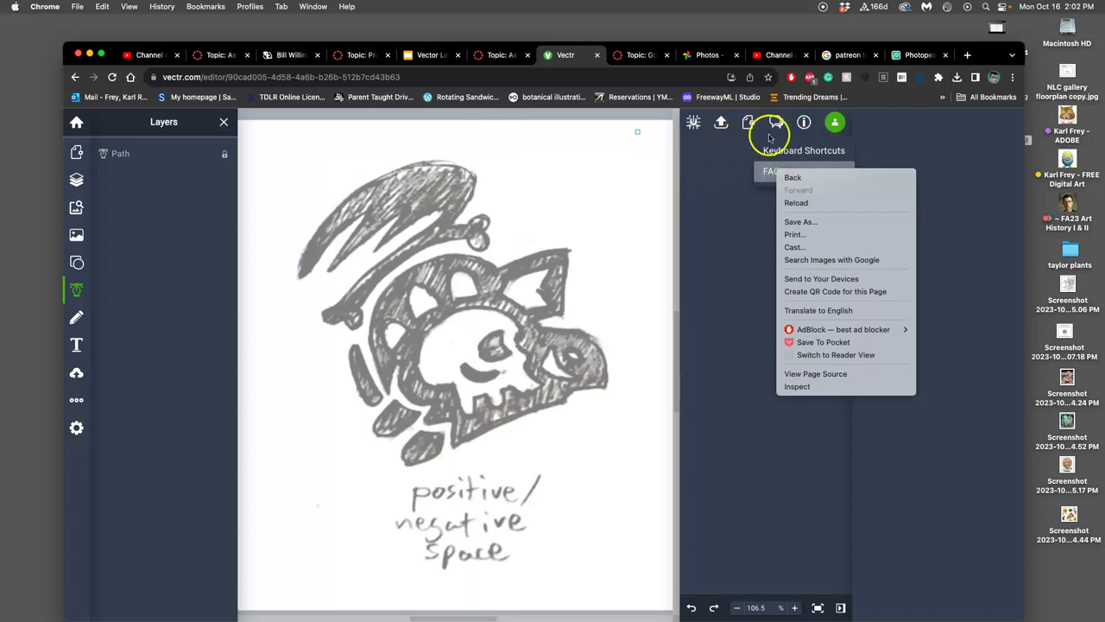
left_click(727, 155)
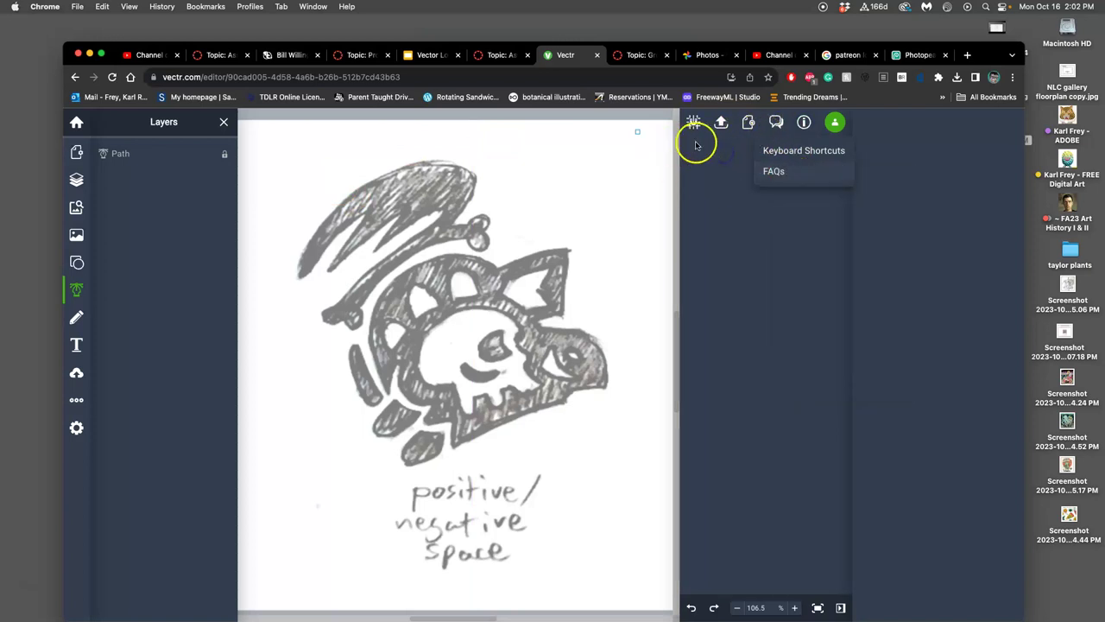
left_click(496, 57)
scroll(587, 307, "up", 10)
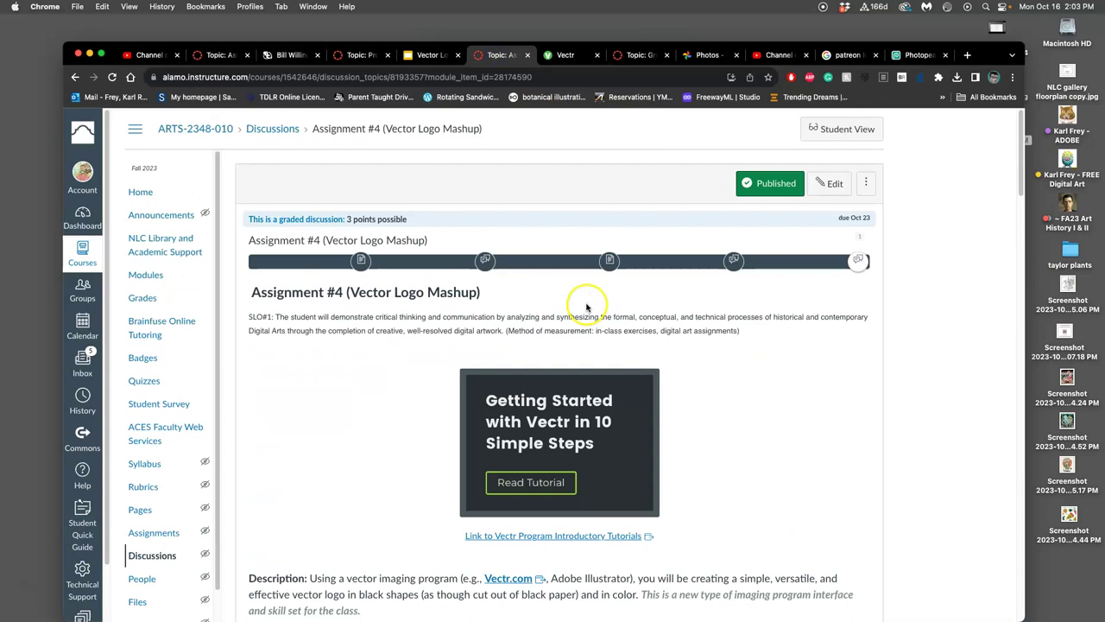
scroll(587, 306, "down", 5)
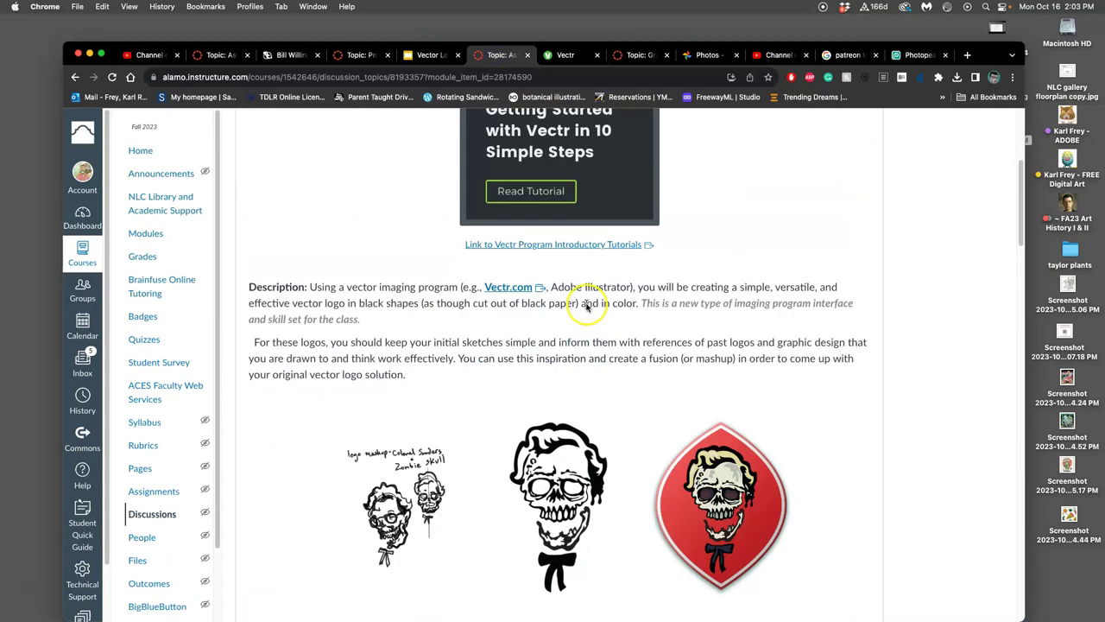
left_click(546, 192)
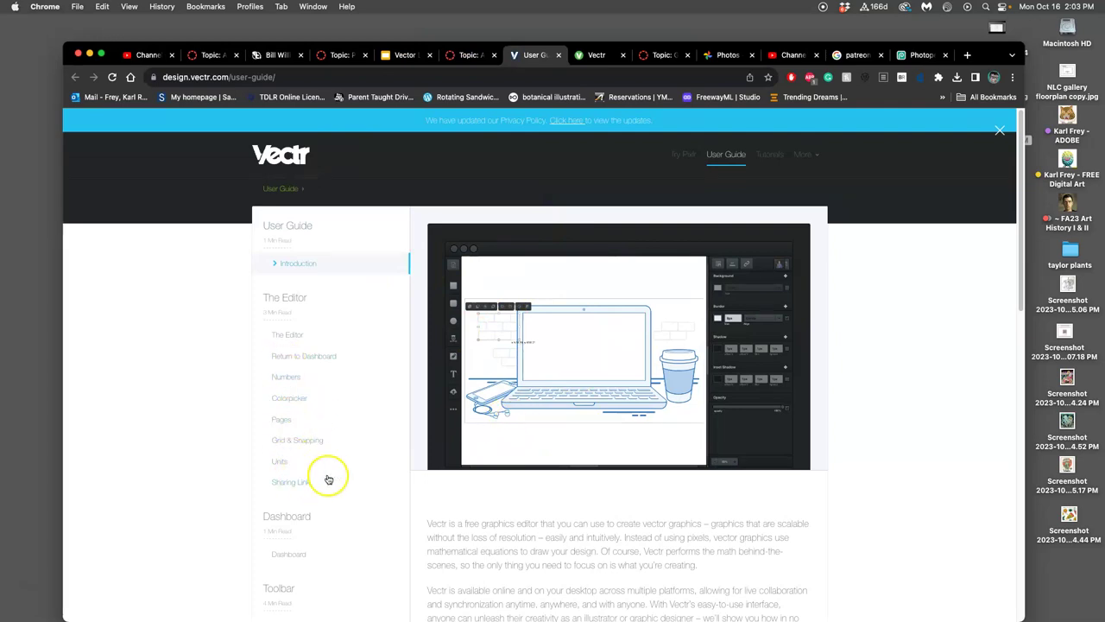
Read the Pen Tool section of the User Guide's Drawing Paths page, then return to the Vectr editor
scroll(328, 480, "down", 4)
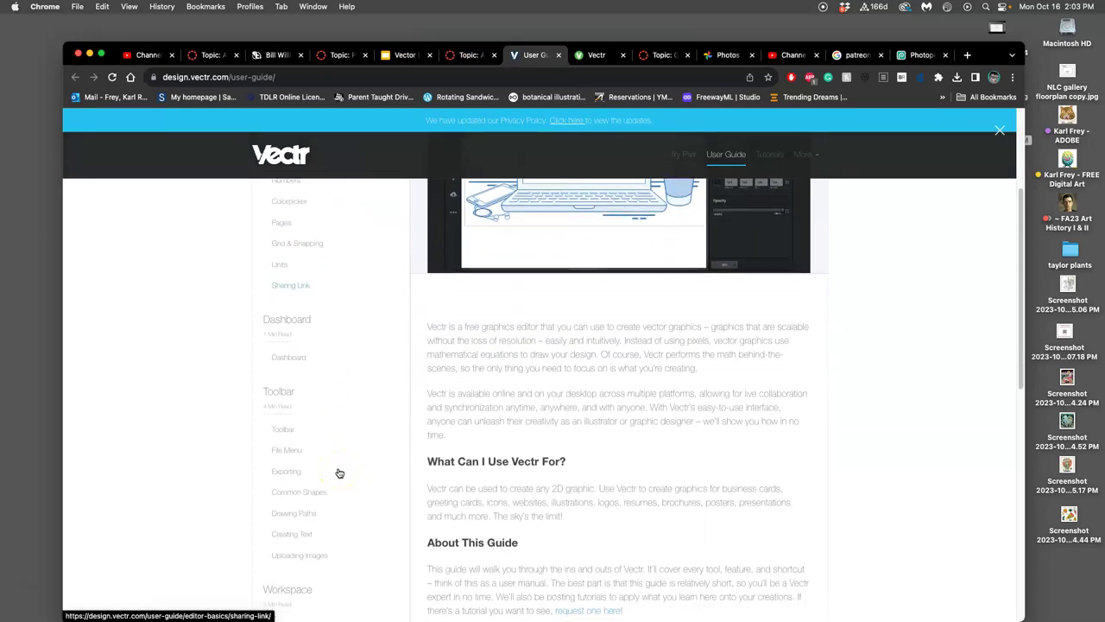
left_click(313, 509)
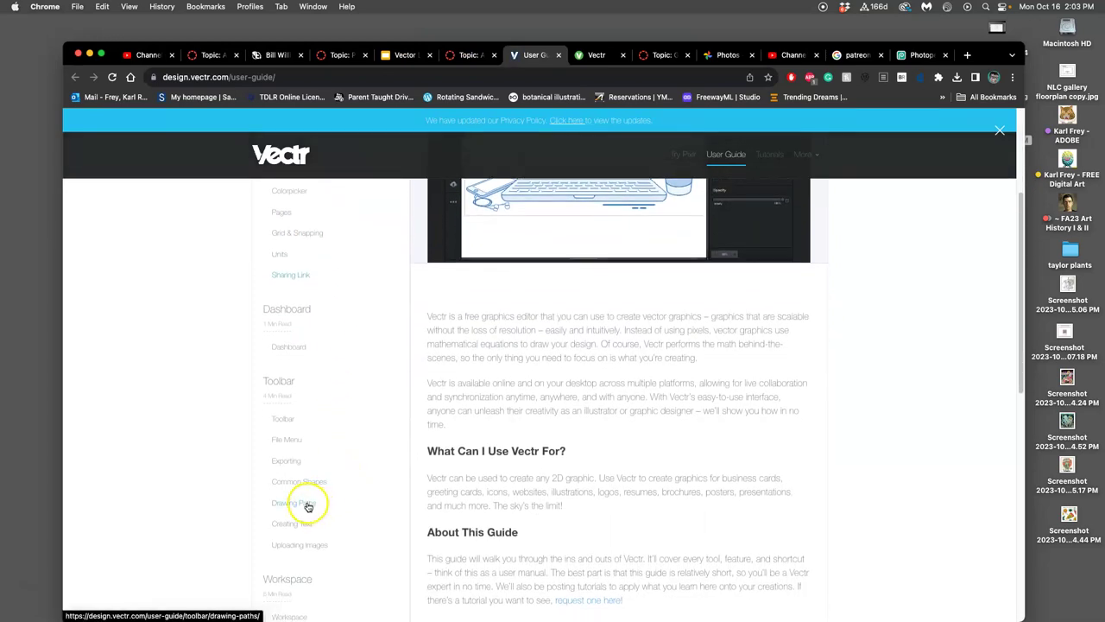
scroll(602, 423, "down", 3)
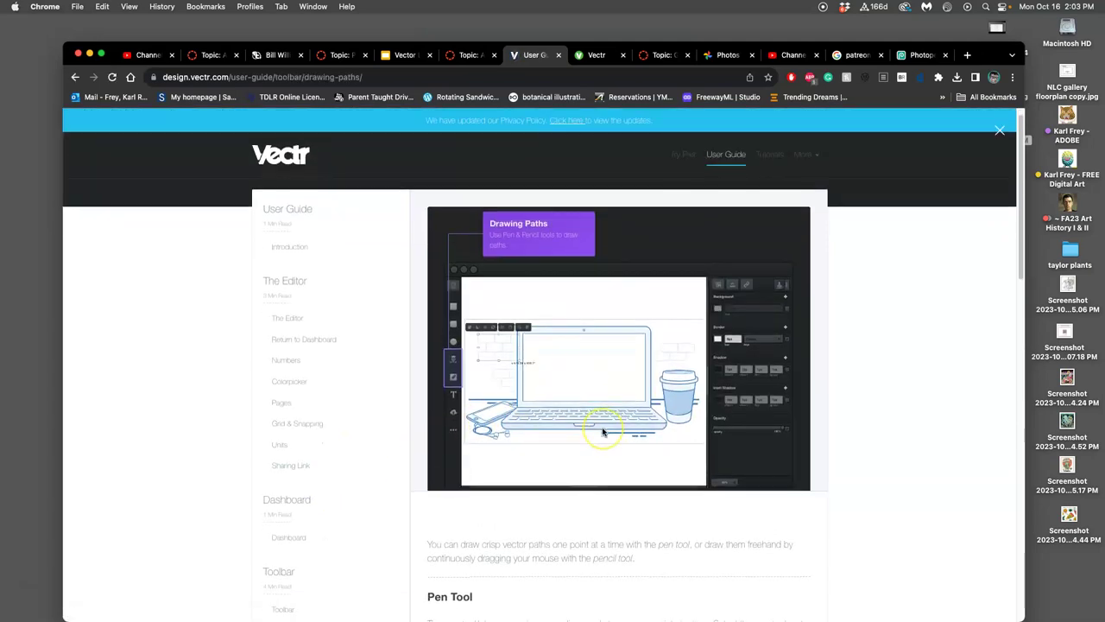
scroll(601, 432, "down", 4)
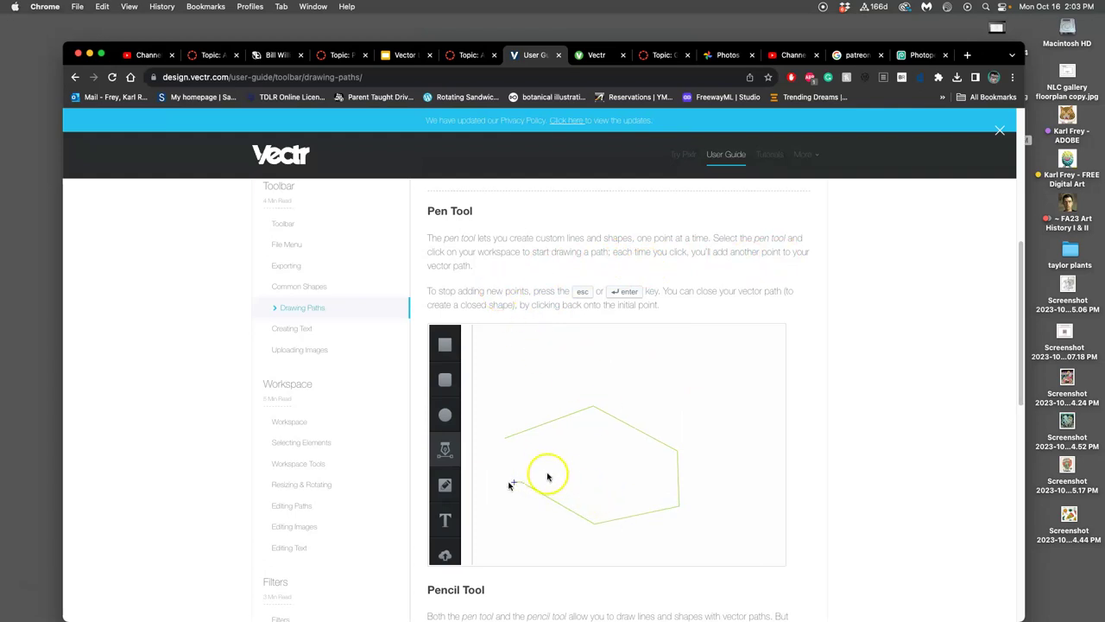
left_click(596, 56)
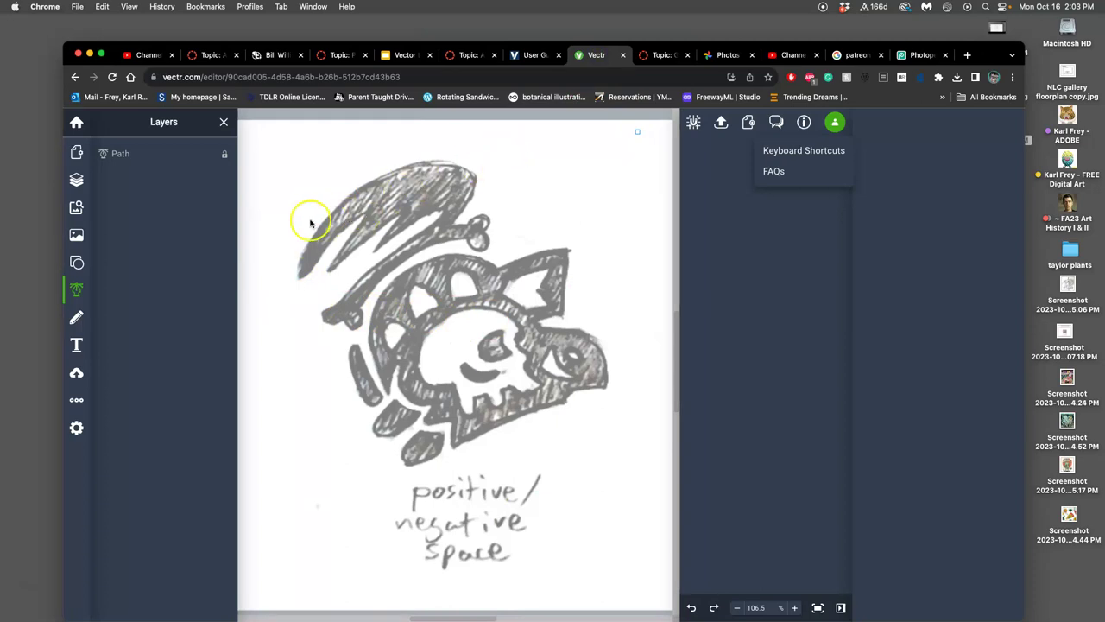
Dismiss the Help menu, cancel a false-start pen path, and reselect the Pen Tool
left_click(299, 276)
left_click(355, 193)
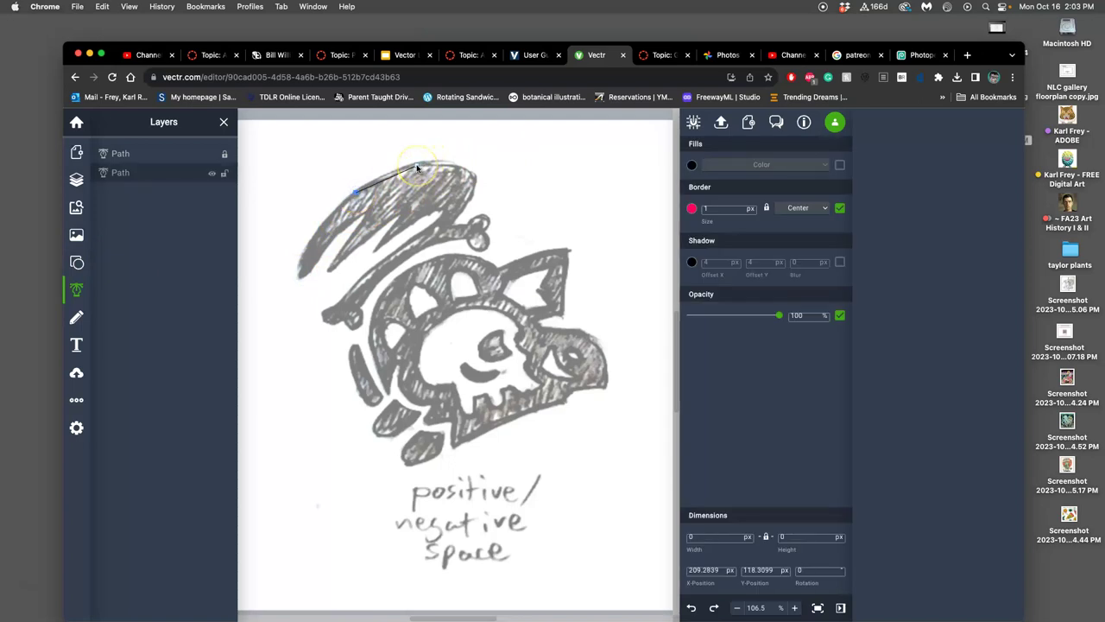
left_click(394, 180)
key("Escape")
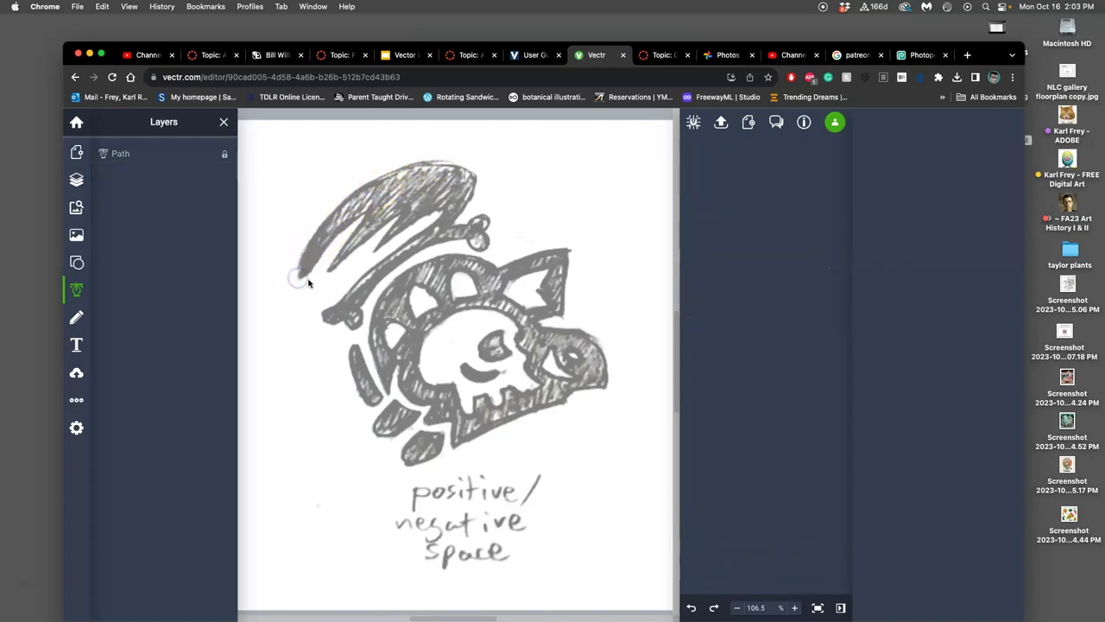
left_click(77, 290)
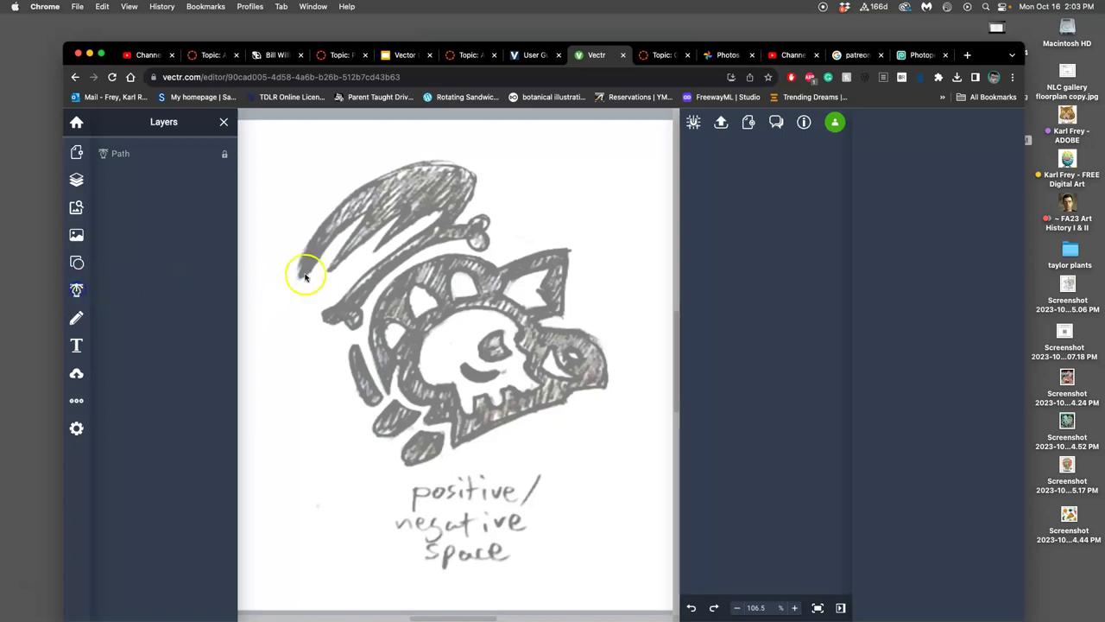
left_click(76, 289)
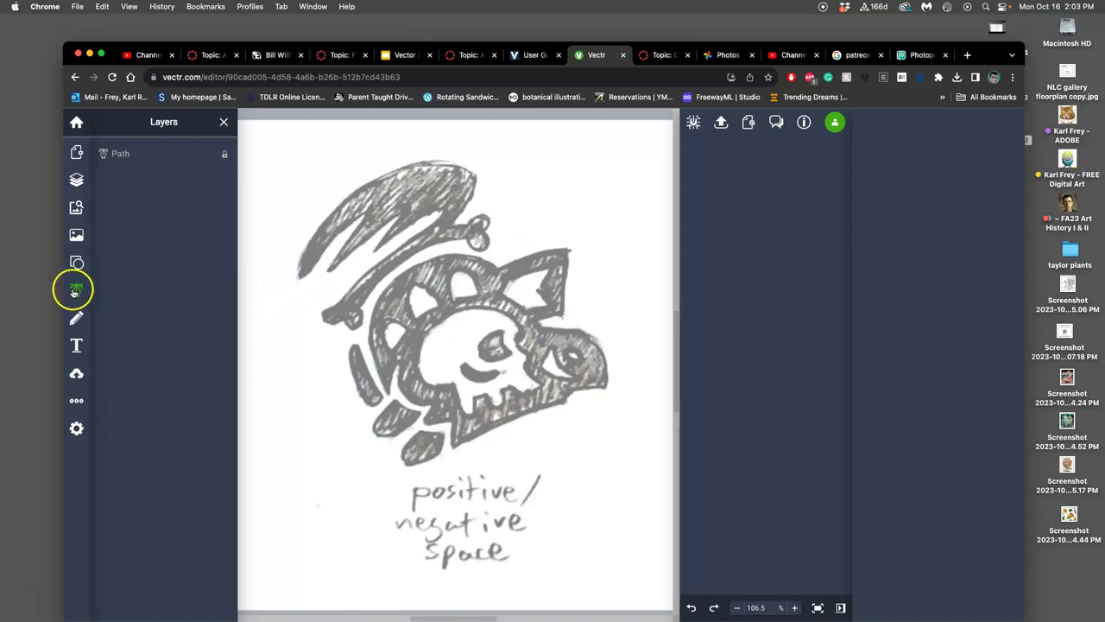
Place pen anchors from the hat's left tip up along its curved top edge
left_click(299, 281)
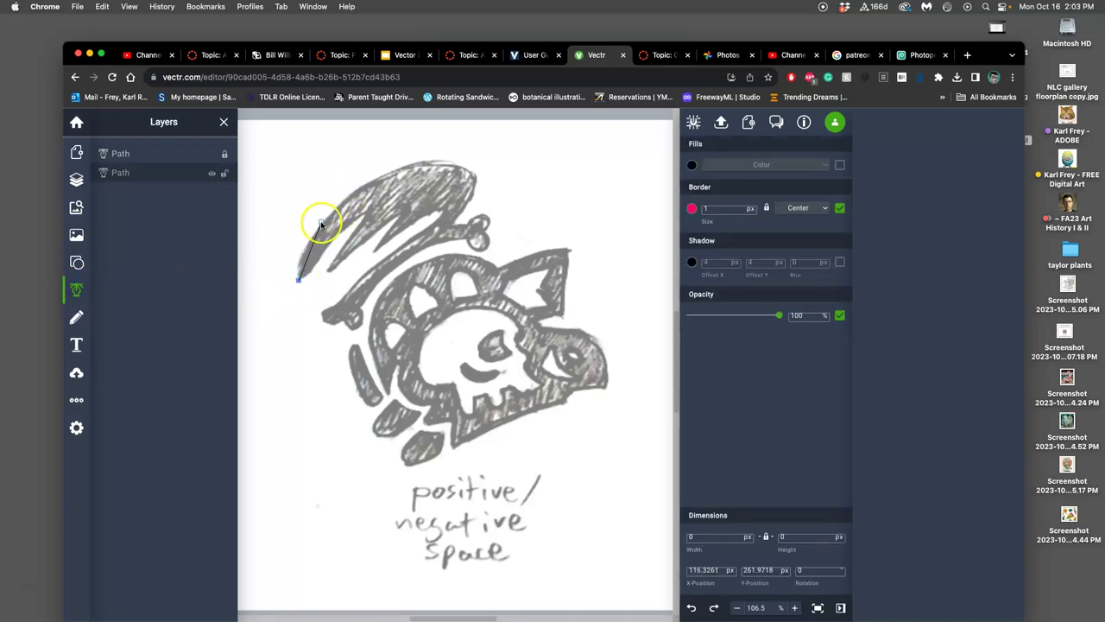
left_click(323, 222)
left_click(363, 186)
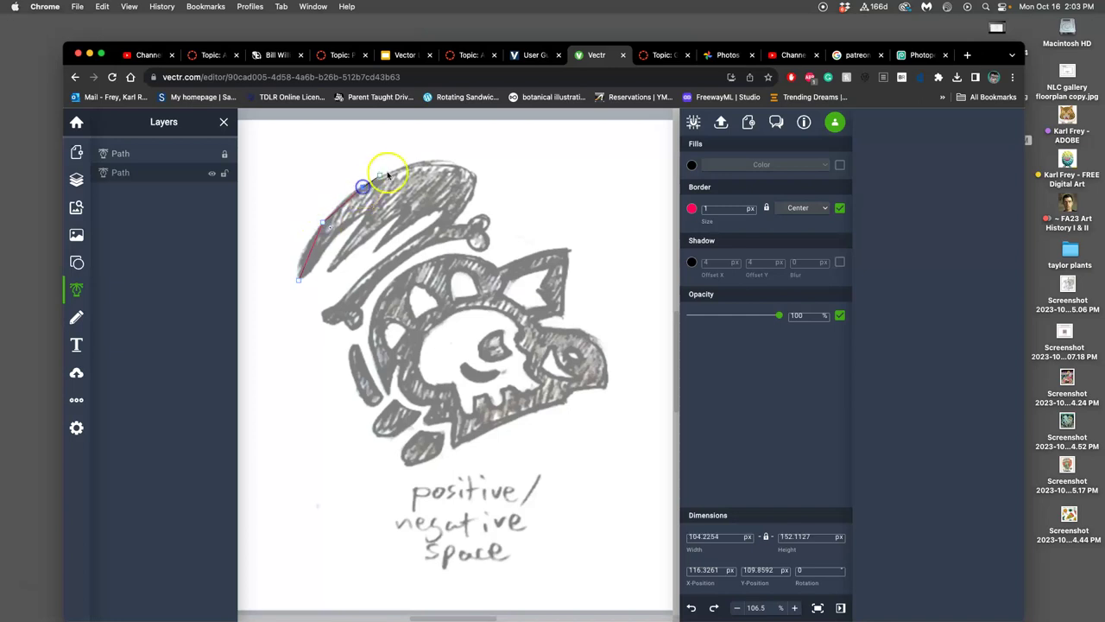
left_click(402, 170)
left_click(447, 164)
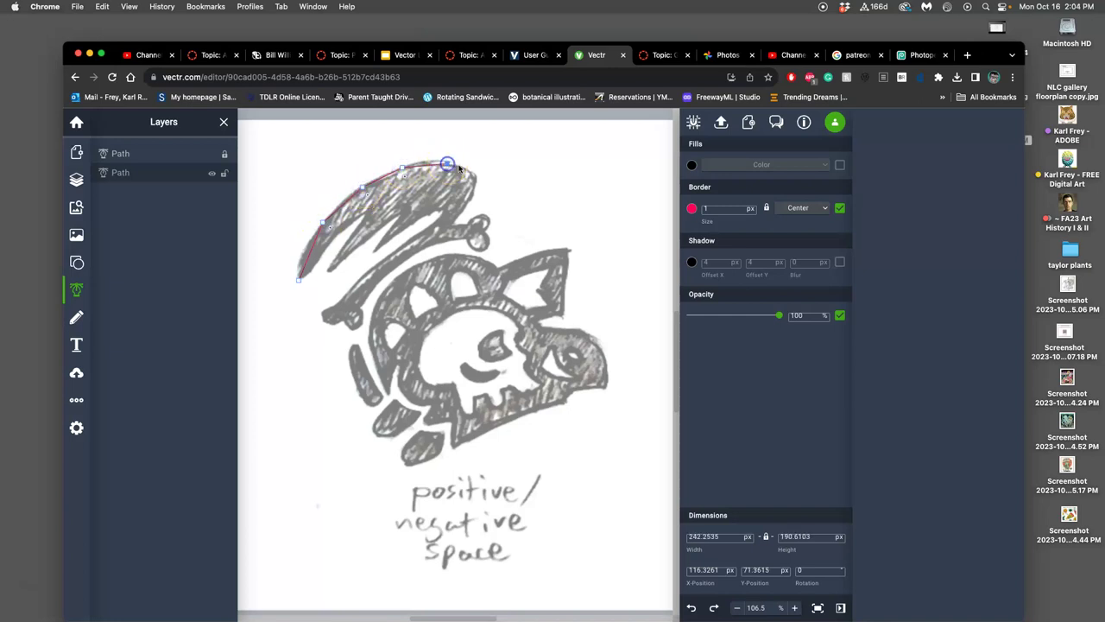
Drag curved anchors around the hat's right end, round knob, underside and lower-left tip
left_click_drag(471, 174, 460, 216)
left_click_drag(465, 223, 480, 216)
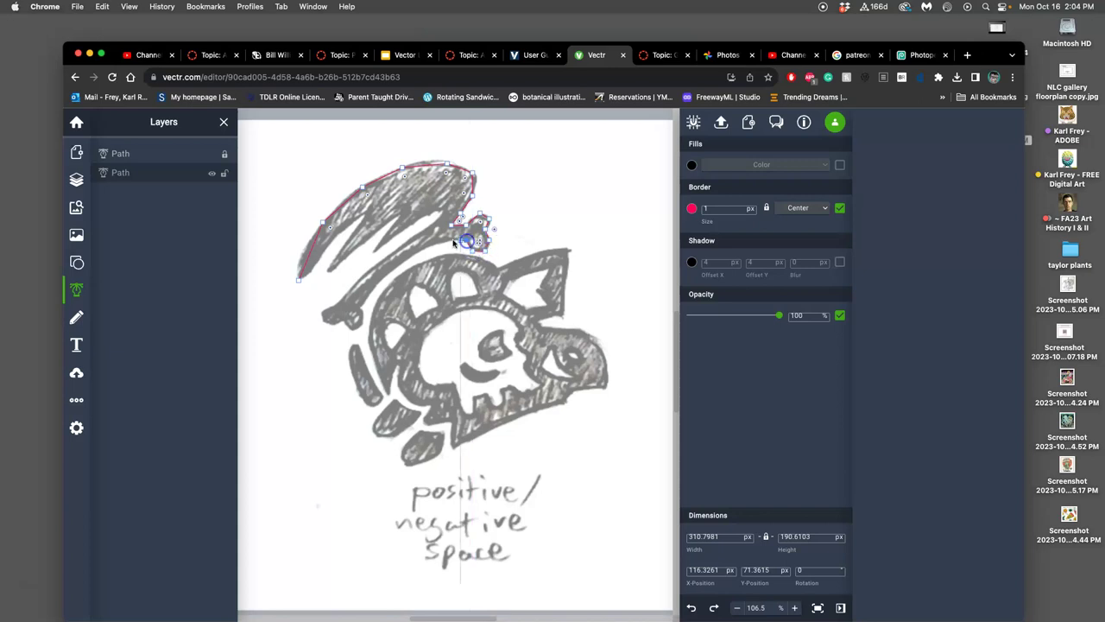
left_click_drag(474, 241, 425, 248)
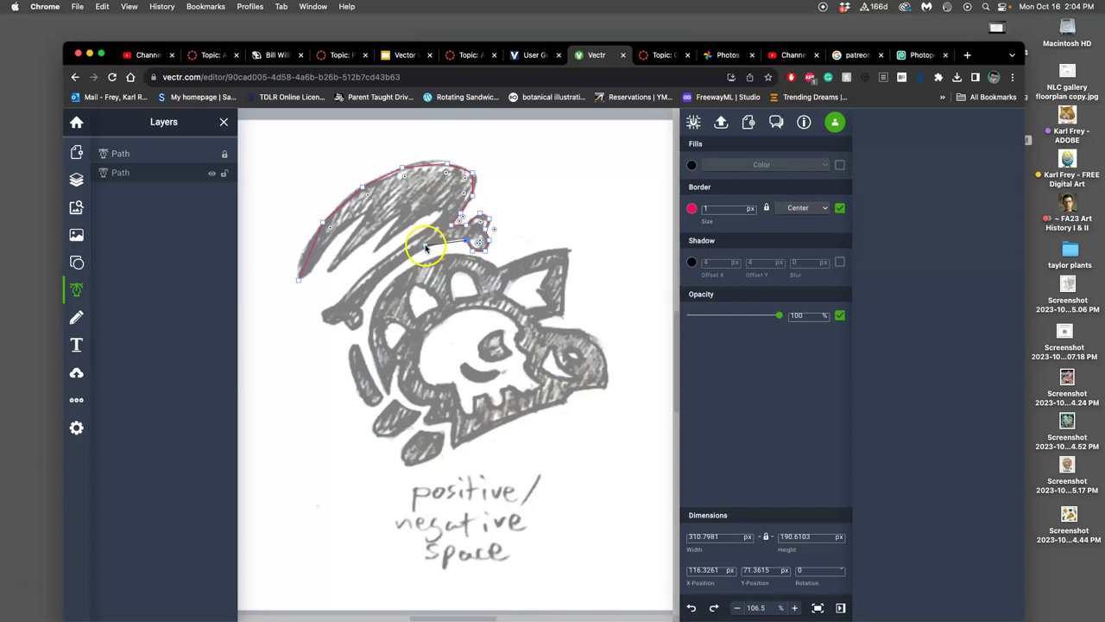
left_click(381, 280)
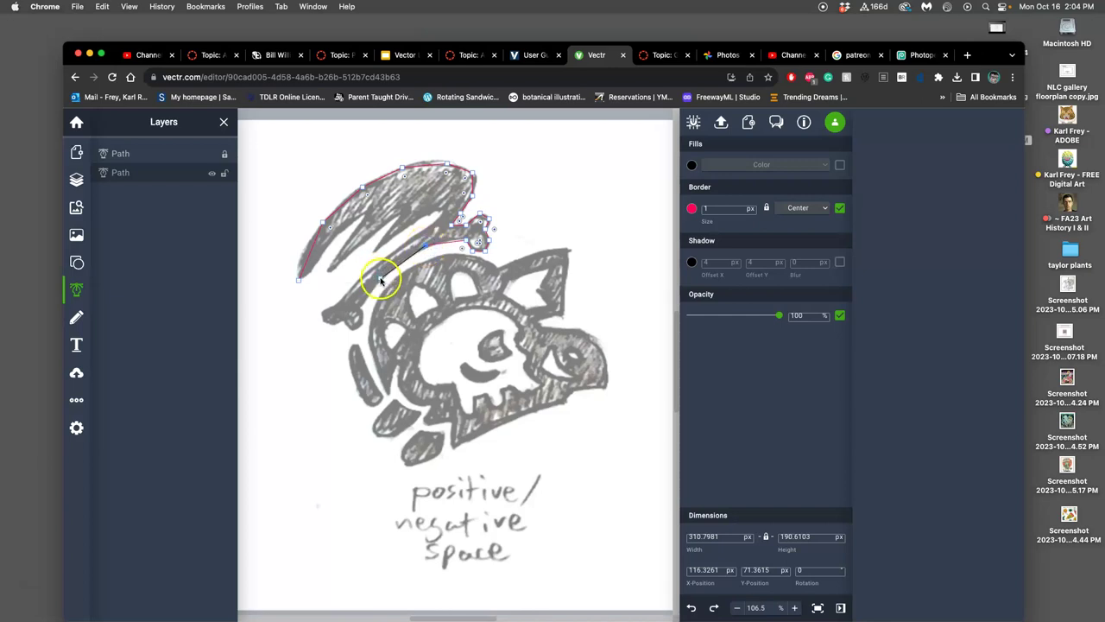
left_click_drag(381, 280, 357, 312)
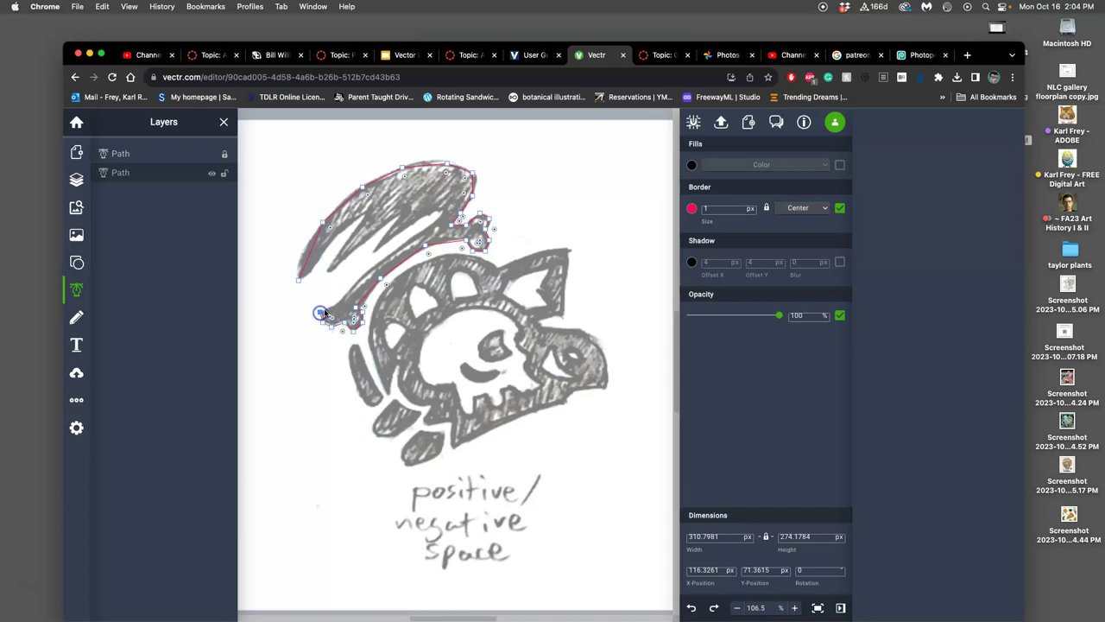
left_click_drag(336, 309, 437, 223)
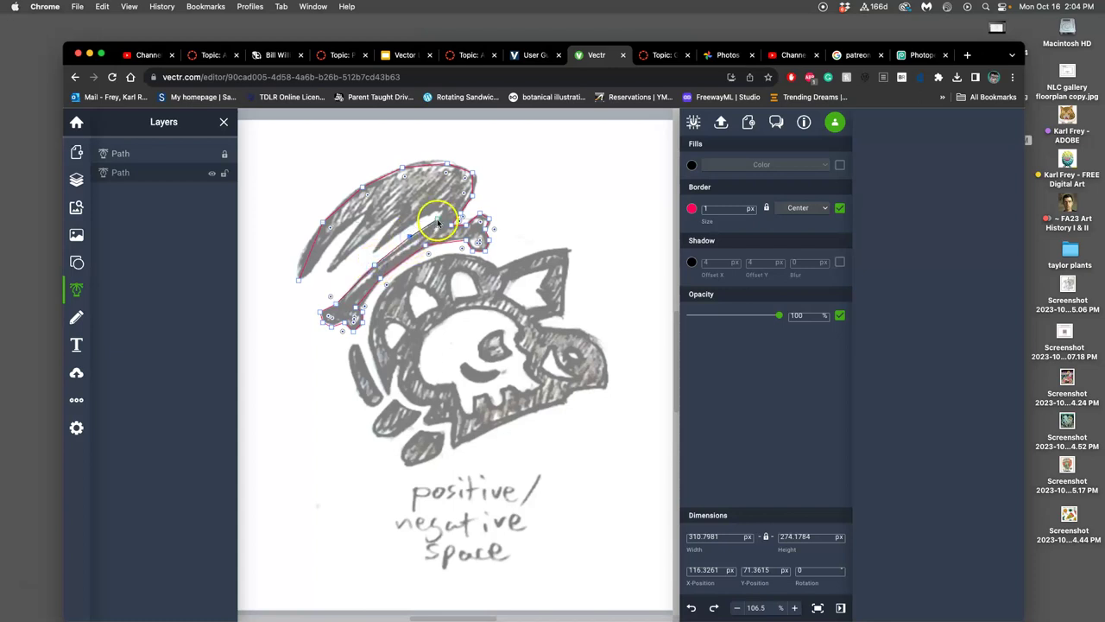